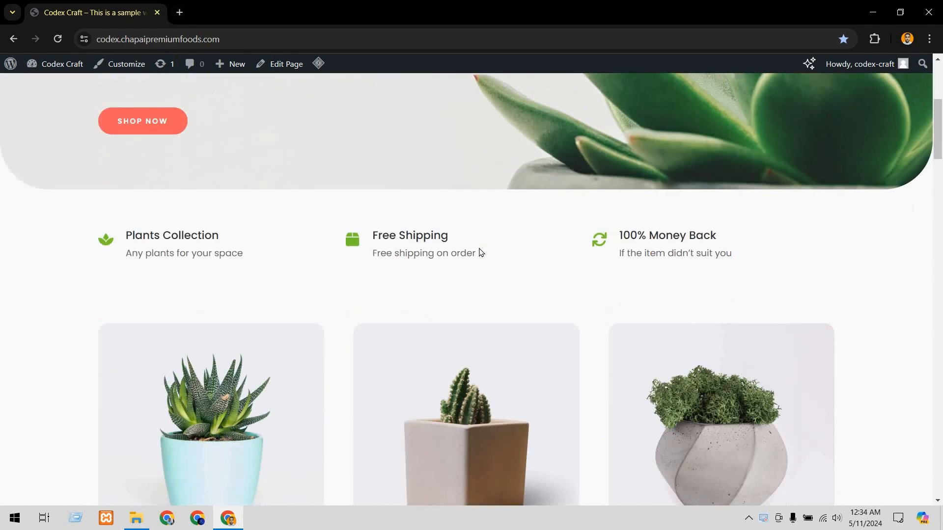
scroll(487, 256, "down", 6)
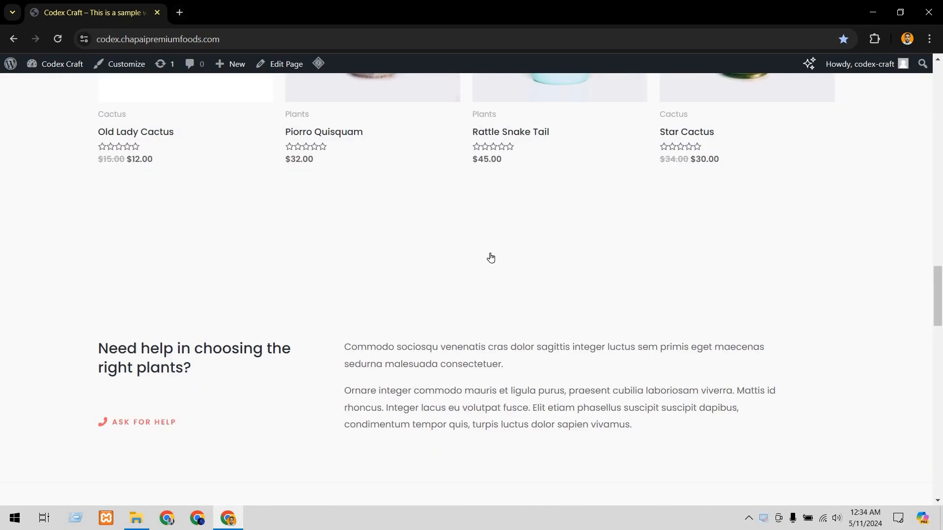
scroll(488, 257, "up", 18)
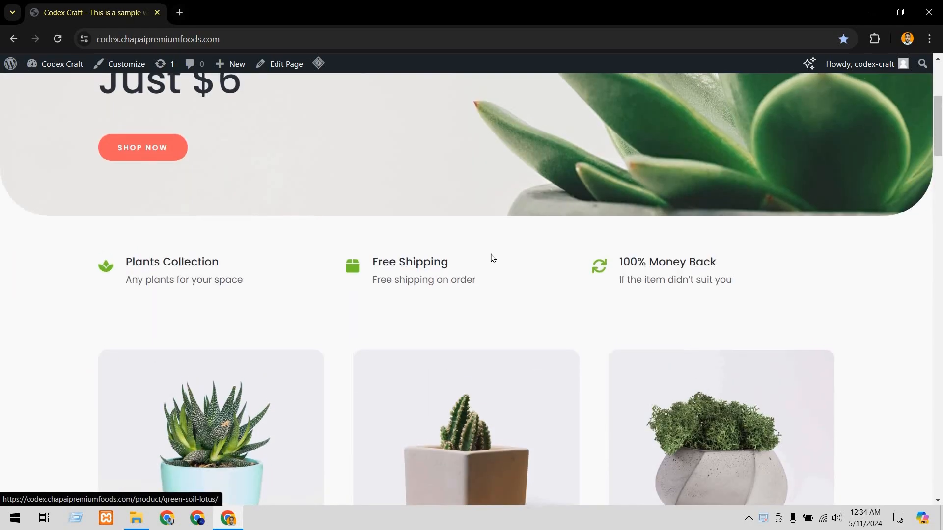
scroll(493, 258, "up", 5)
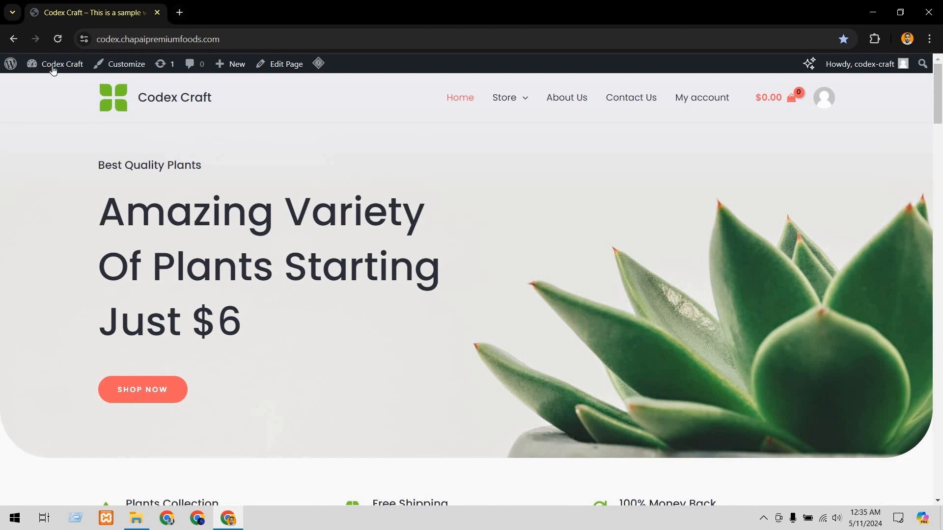
Go to the site's admin dashboard and open the WooCommerce settings
mouse_move(53, 66)
left_click(53, 87)
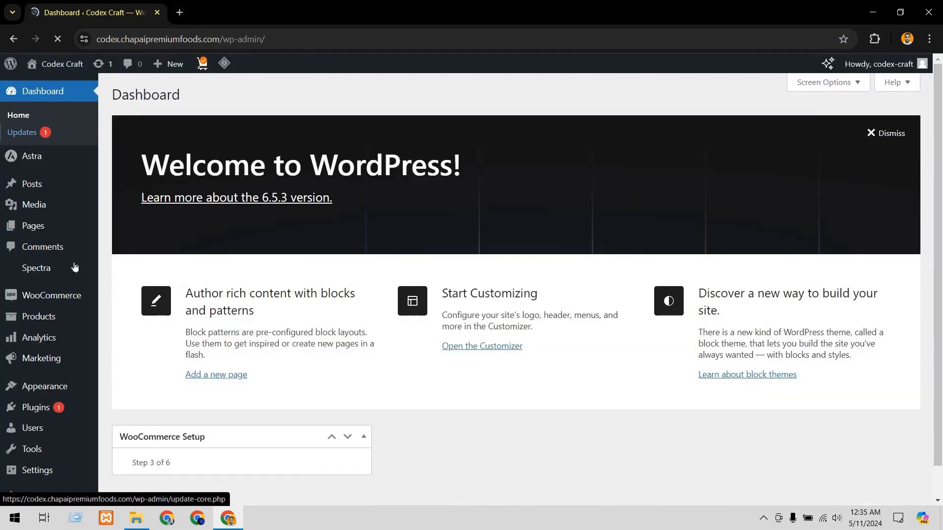
mouse_move(49, 299)
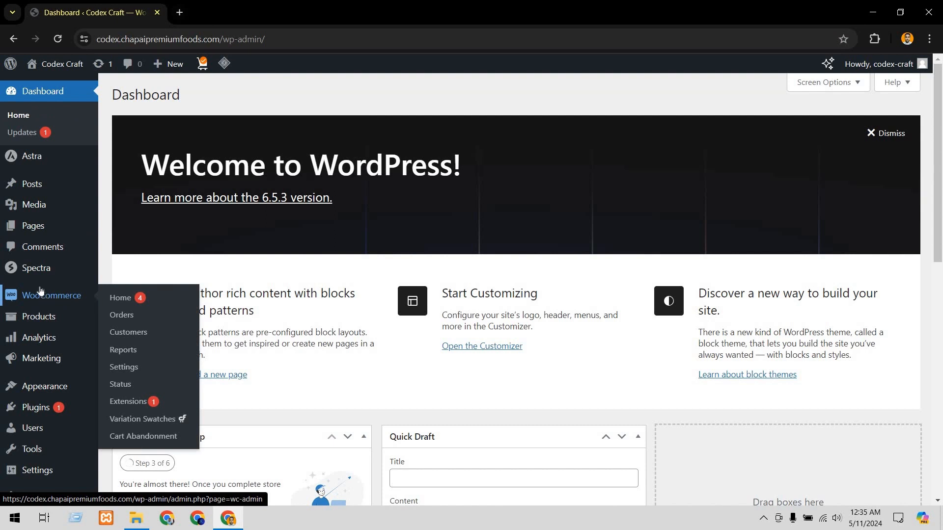
left_click(123, 370)
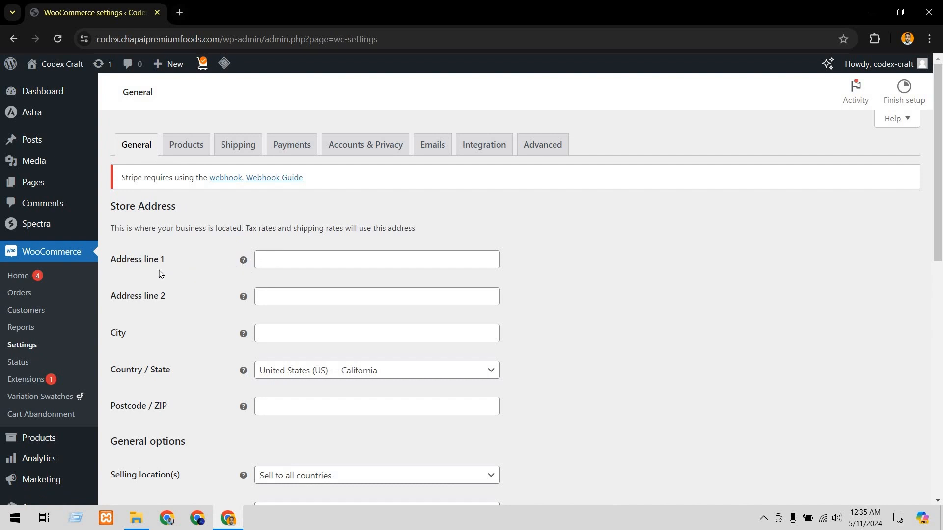
Fill in the store address from the first saved address entry and set the Country / State to Bangladesh — Rajshahi
left_click(300, 260)
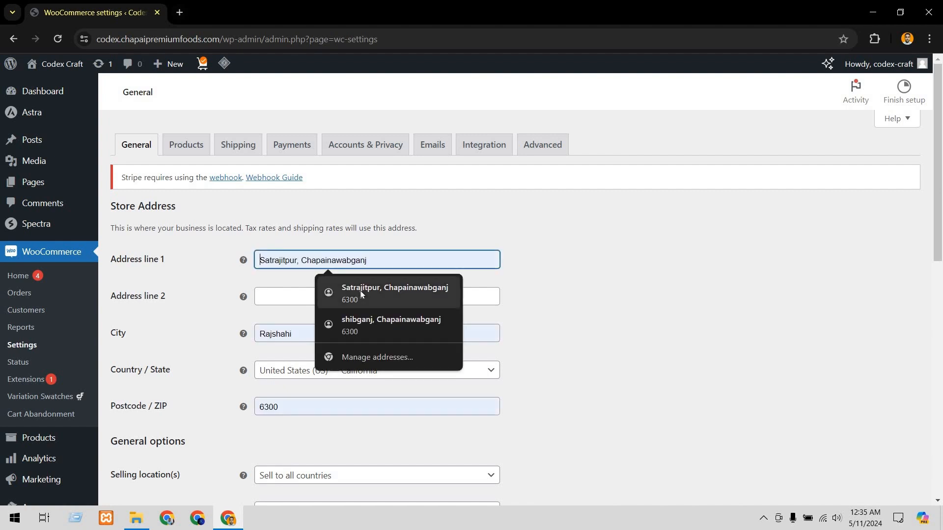
key("Return")
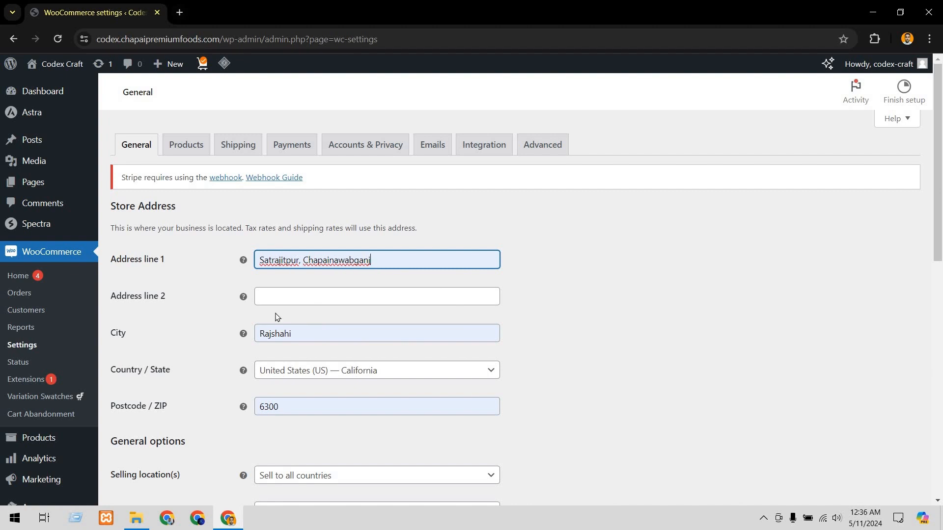
scroll(265, 236, "down", 1)
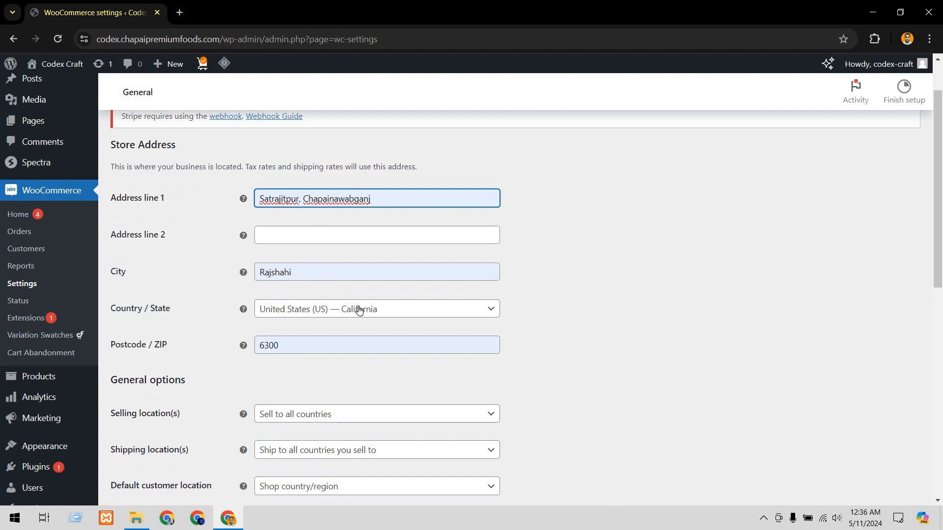
left_click(333, 314)
type("ban")
scroll(362, 405, "down", 1)
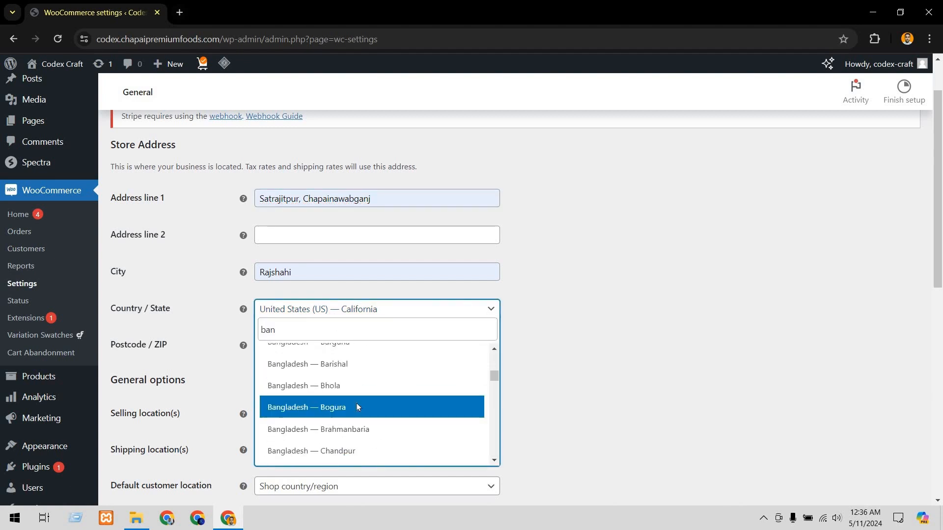
scroll(357, 406, "up", 2)
scroll(356, 406, "down", 15)
scroll(344, 413, "up", 2)
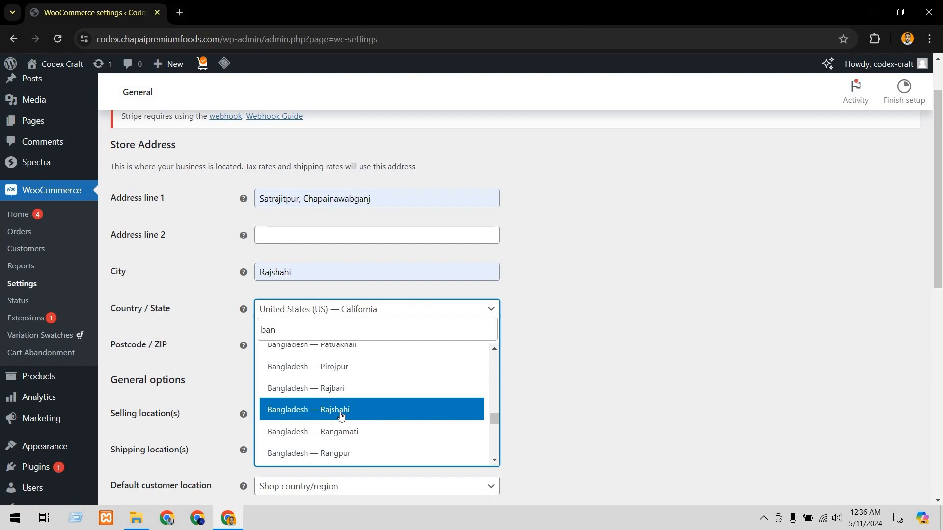
left_click(340, 415)
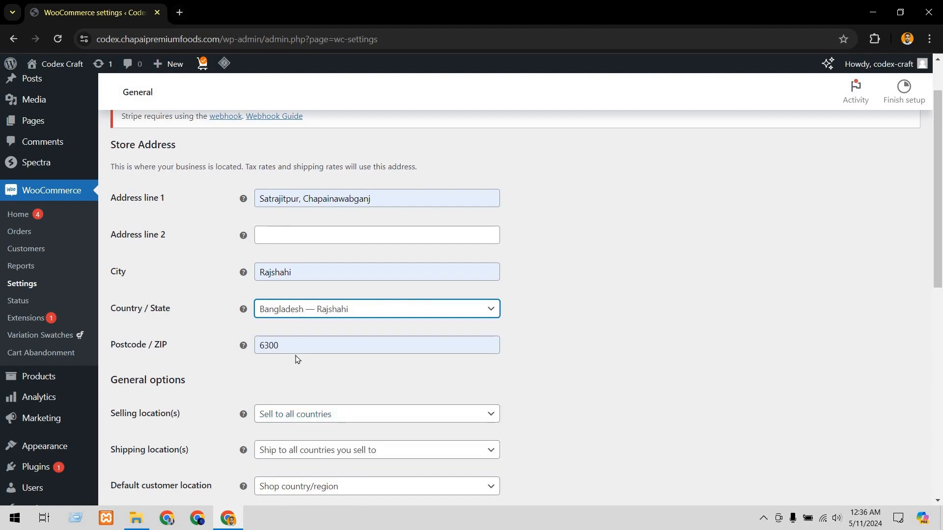
Try the selling option "Sell to all countries, except for…" with Afghanistan as the exception, and remove that country again
scroll(309, 372, "down", 2)
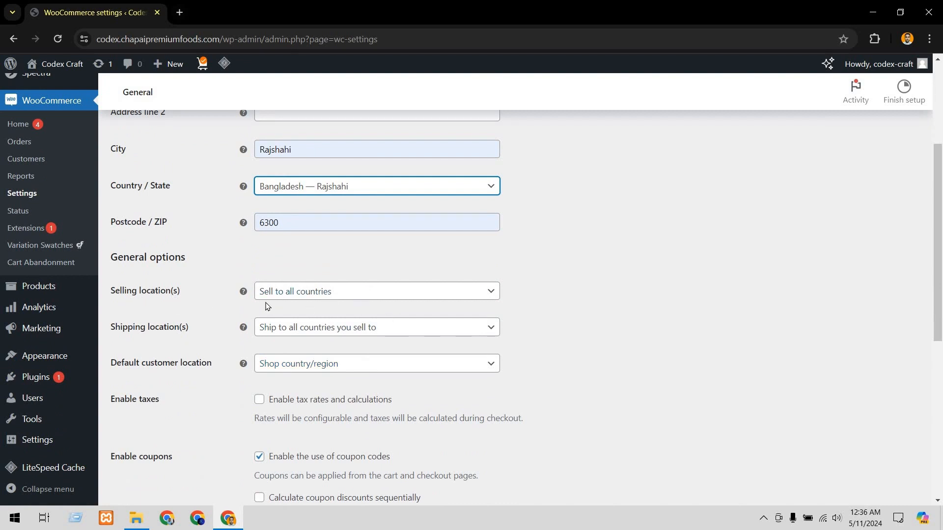
left_click(385, 293)
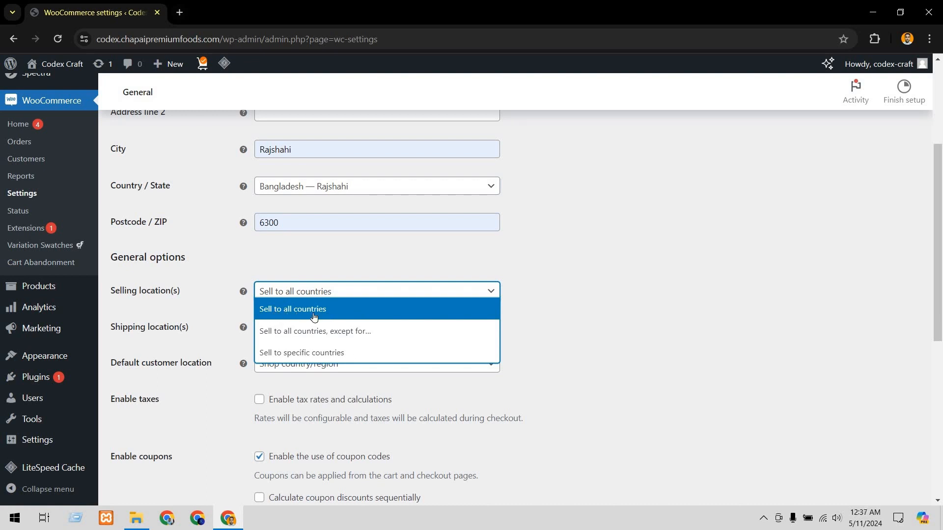
left_click(361, 331)
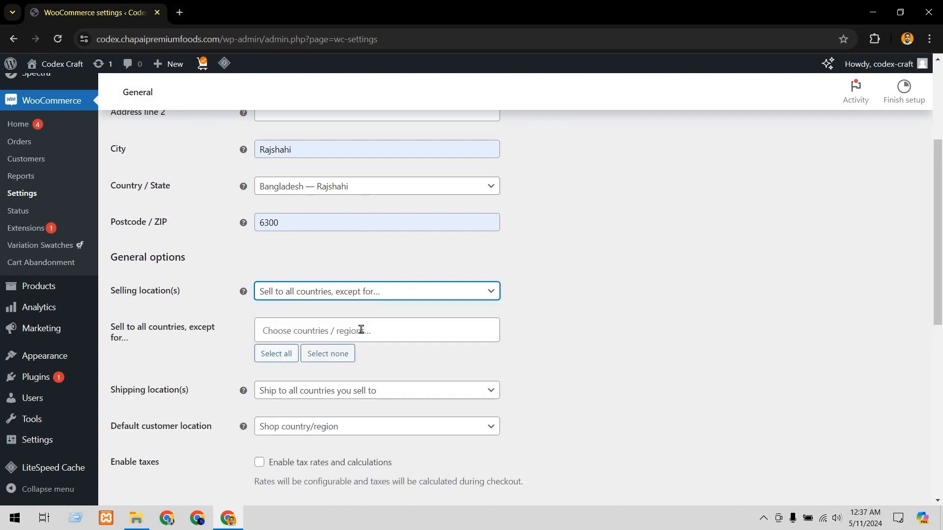
left_click(356, 292)
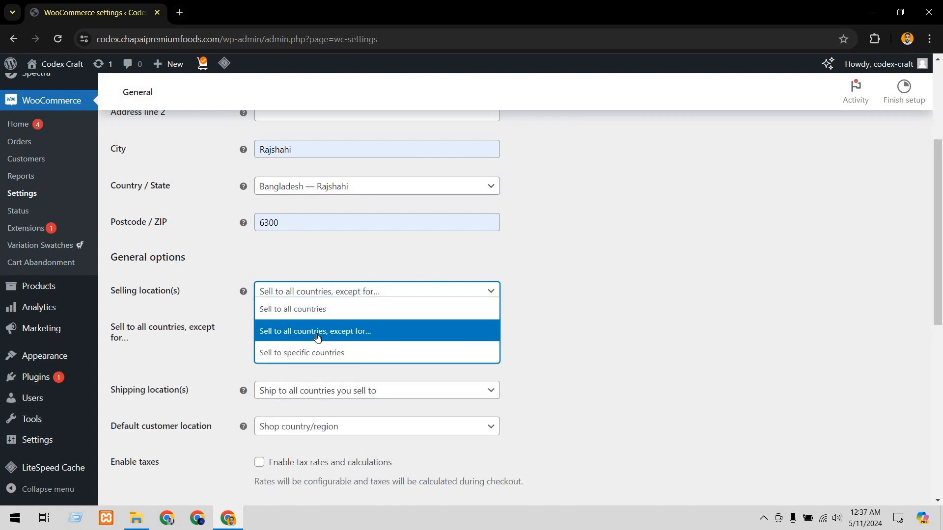
left_click(351, 333)
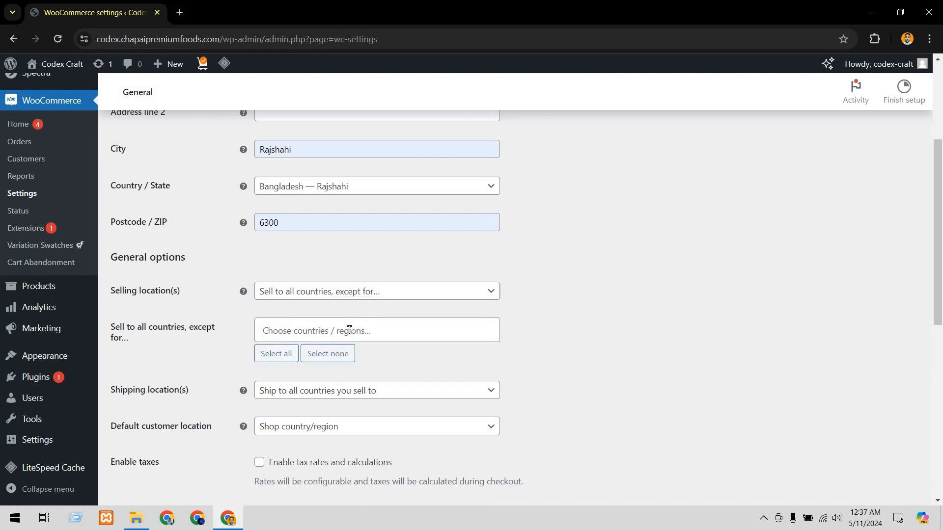
left_click(349, 330)
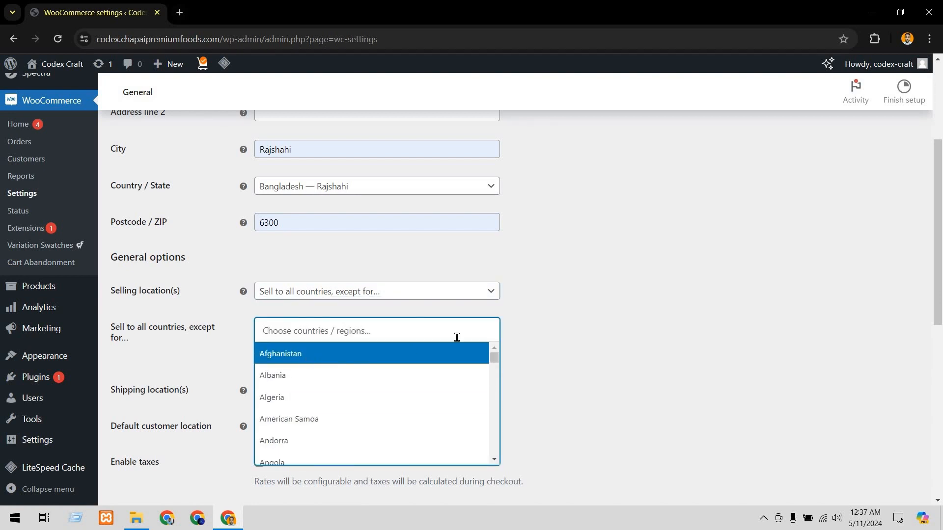
key("Return")
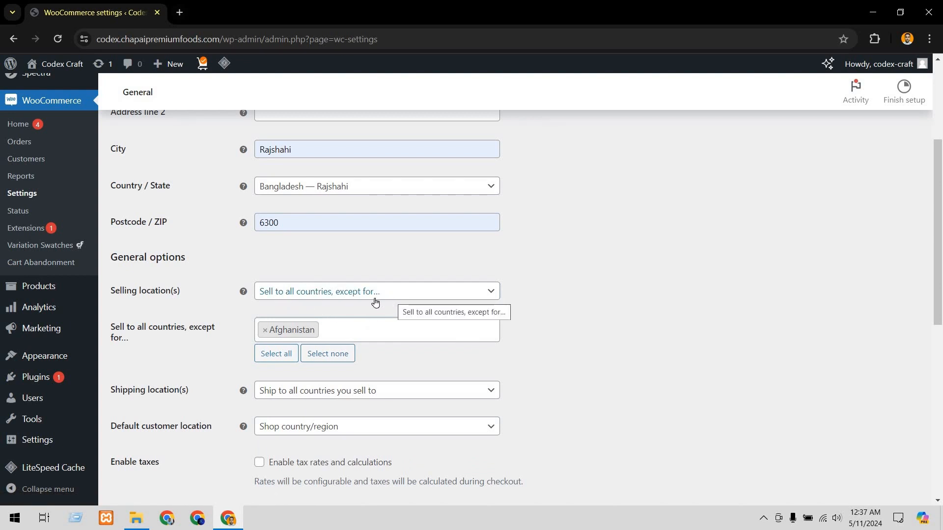
left_click(265, 330)
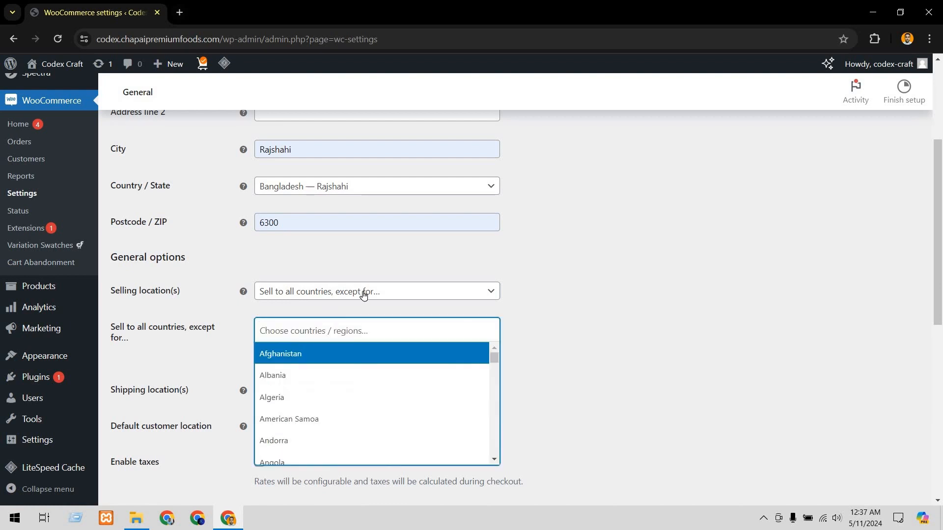
Switch the selling locations to "Sell to specific countries" and back to "Sell to all countries"
left_click(356, 293)
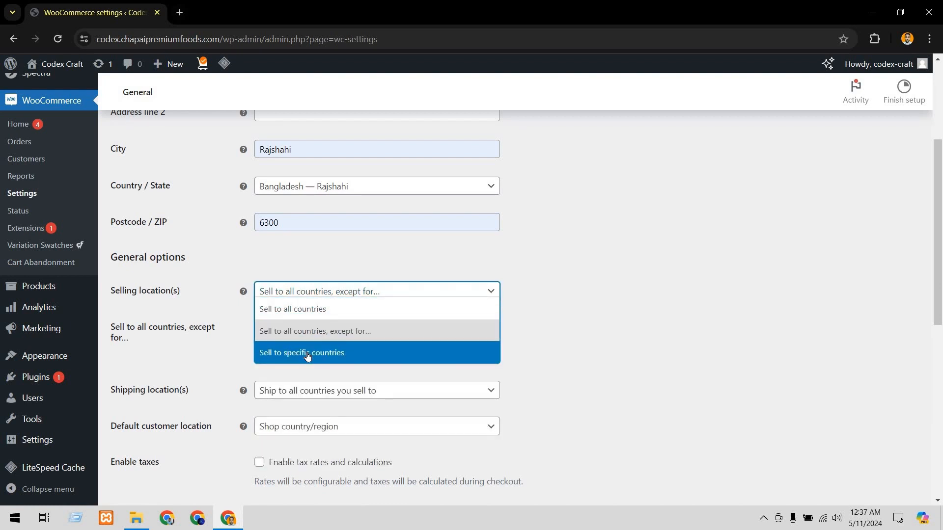
left_click(307, 353)
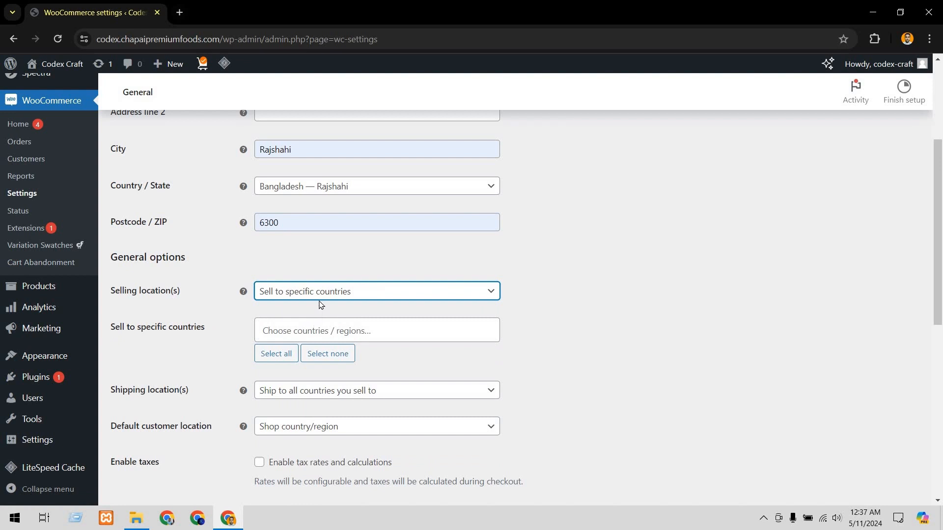
left_click(307, 292)
left_click(303, 309)
Set the selling locations to "Sell to specific countries" and add Bangladesh as the country
left_click(302, 295)
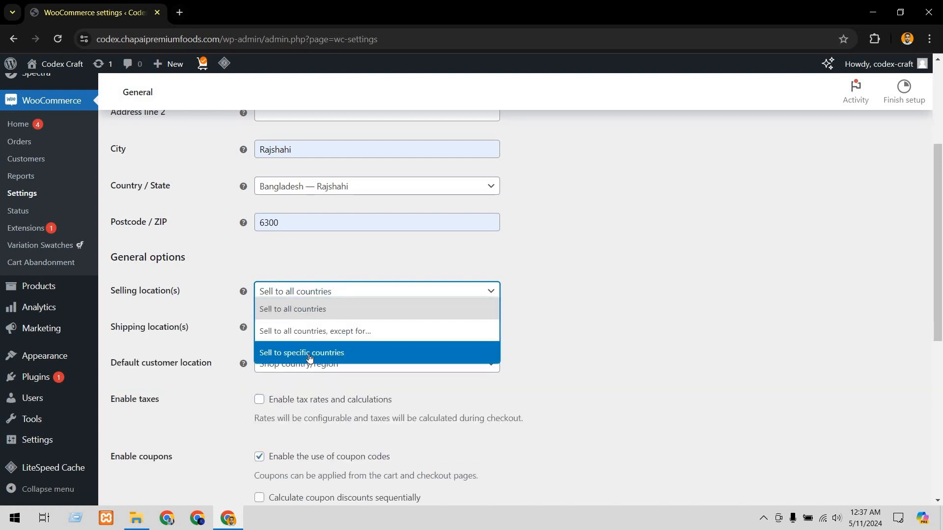
left_click(309, 356)
left_click(308, 333)
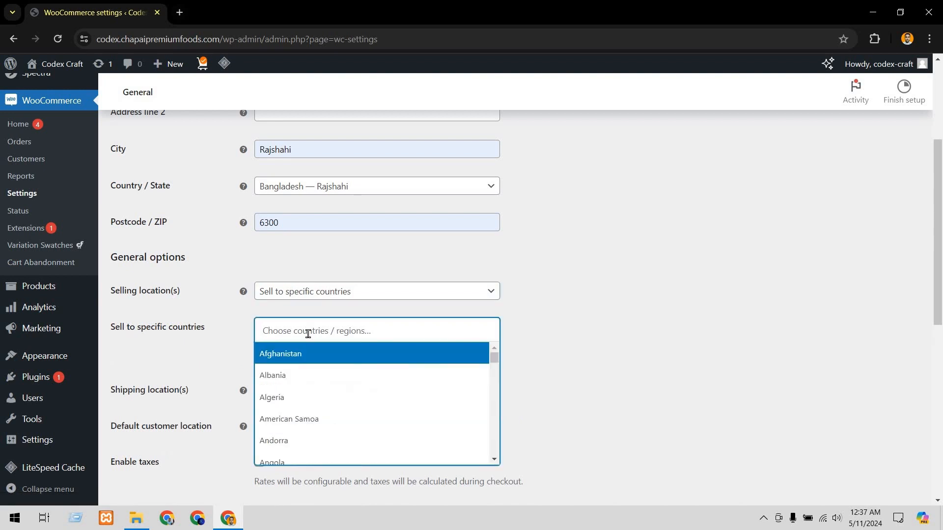
scroll(317, 393, "down", 7)
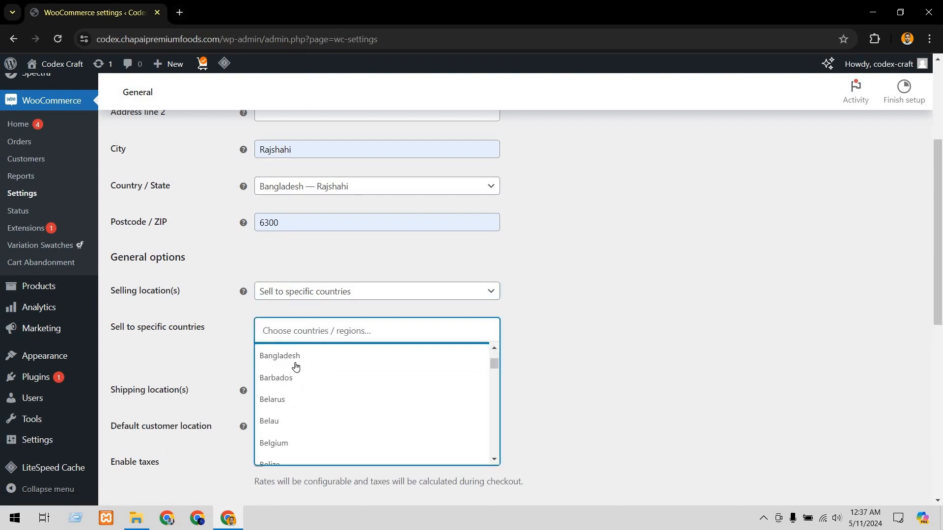
left_click(296, 357)
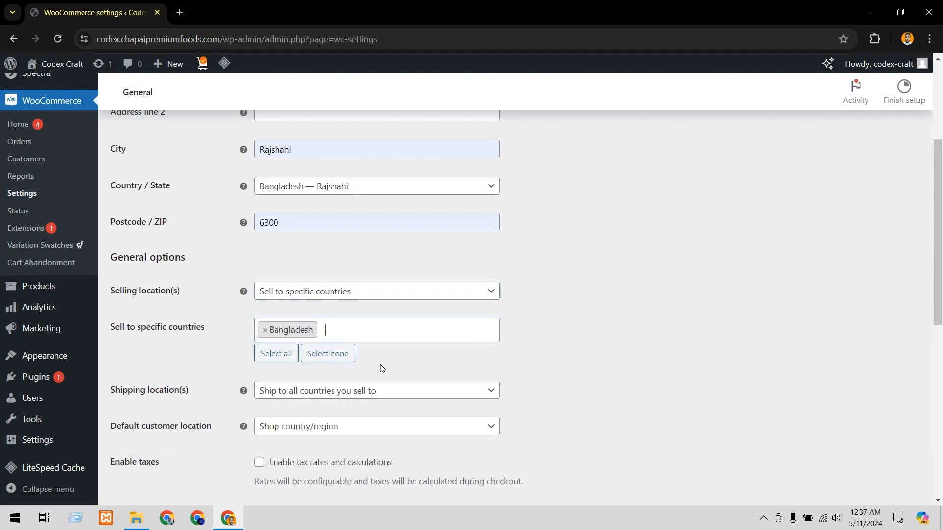
Set the shipping locations to "Ship to specific countries only" and add Bangladesh as the country
scroll(265, 388, "down", 1)
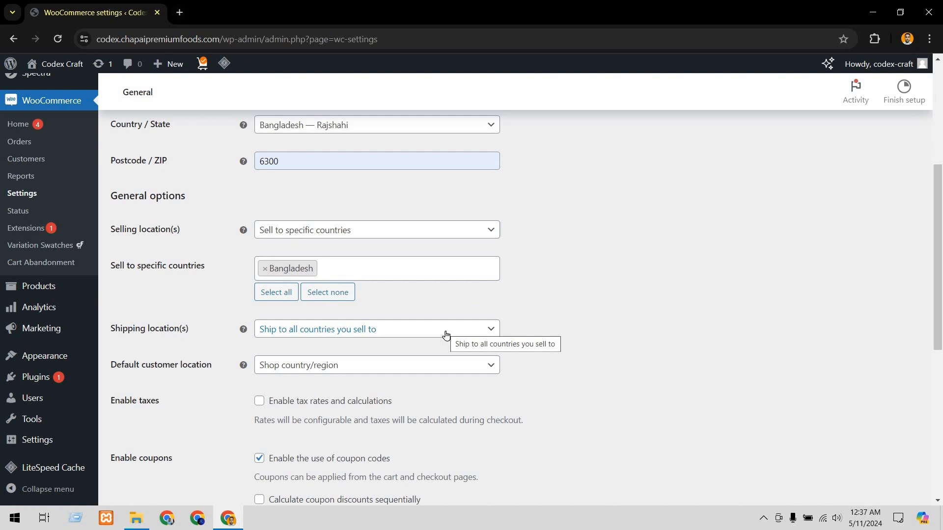
left_click(445, 335)
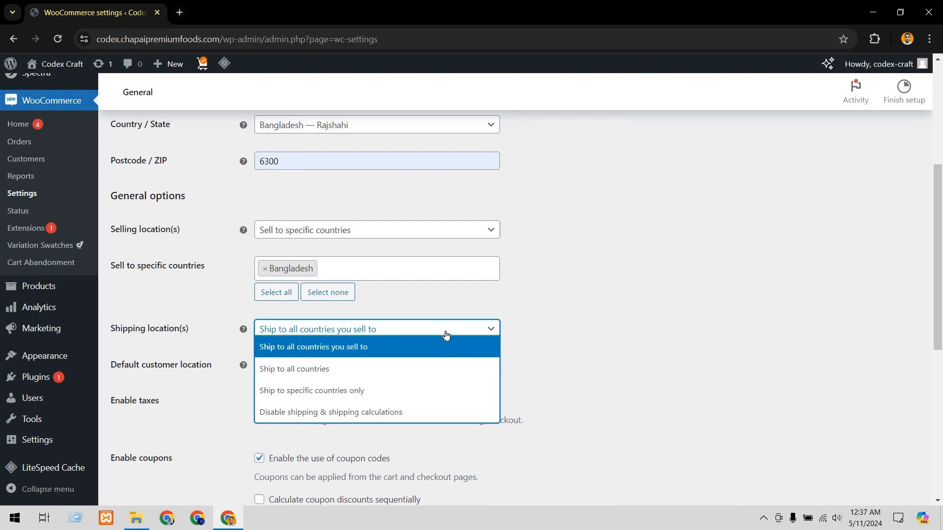
left_click(349, 391)
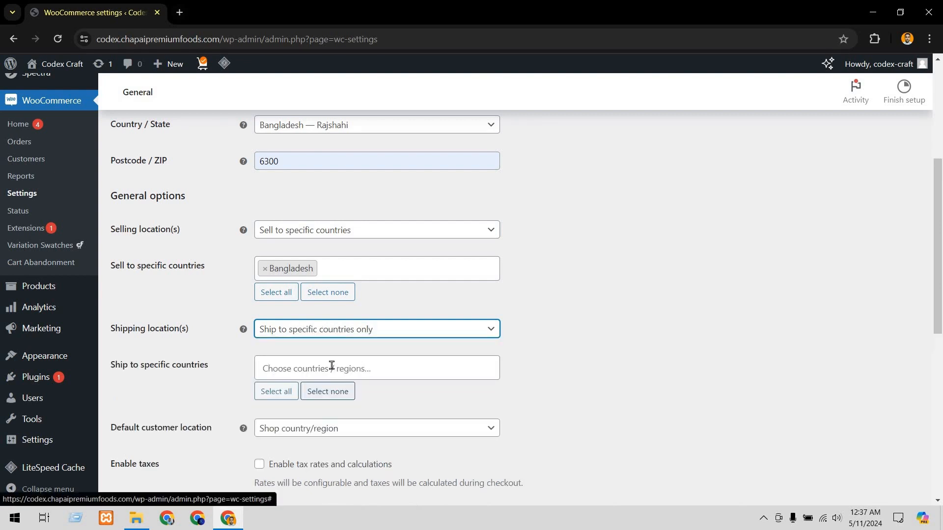
left_click(330, 367)
scroll(320, 434, "down", 5)
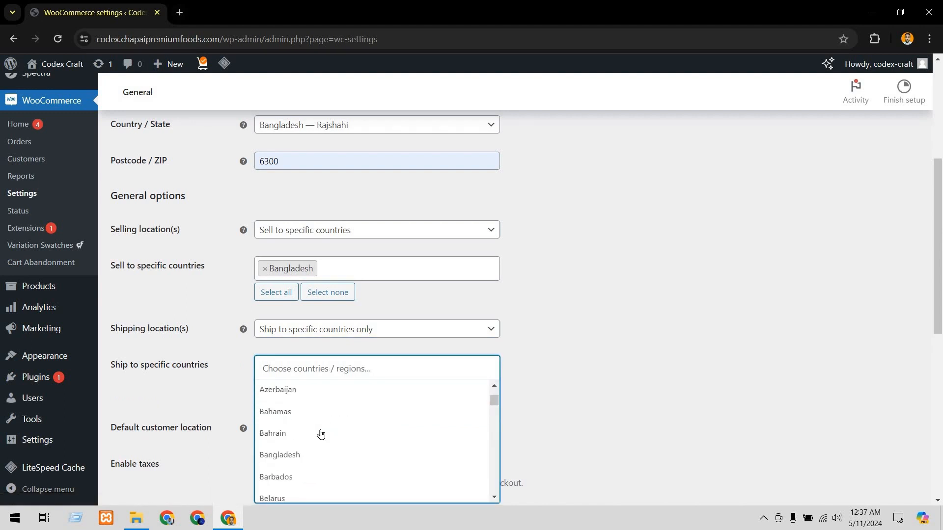
left_click(297, 454)
Disable the use of coupon codes in the general options, leaving tax rates and calculations off
scroll(207, 374, "down", 1)
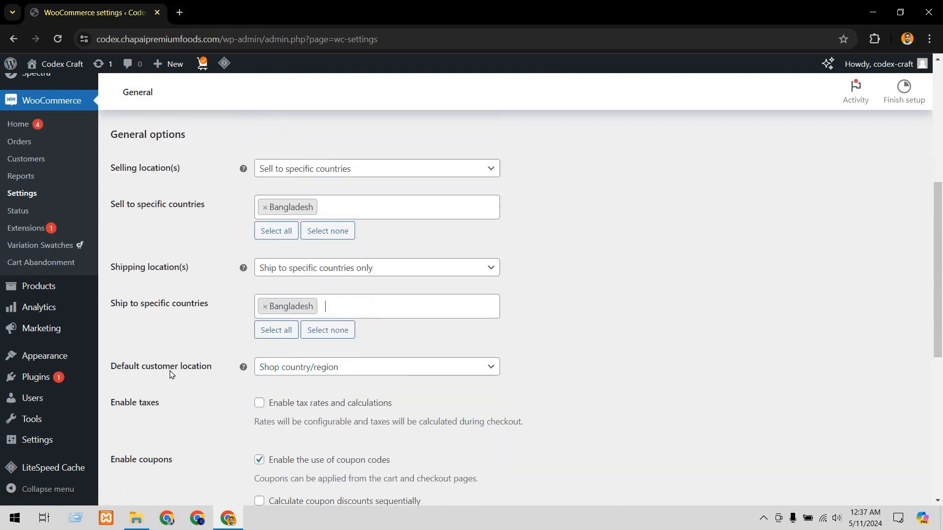
scroll(438, 388, "down", 1)
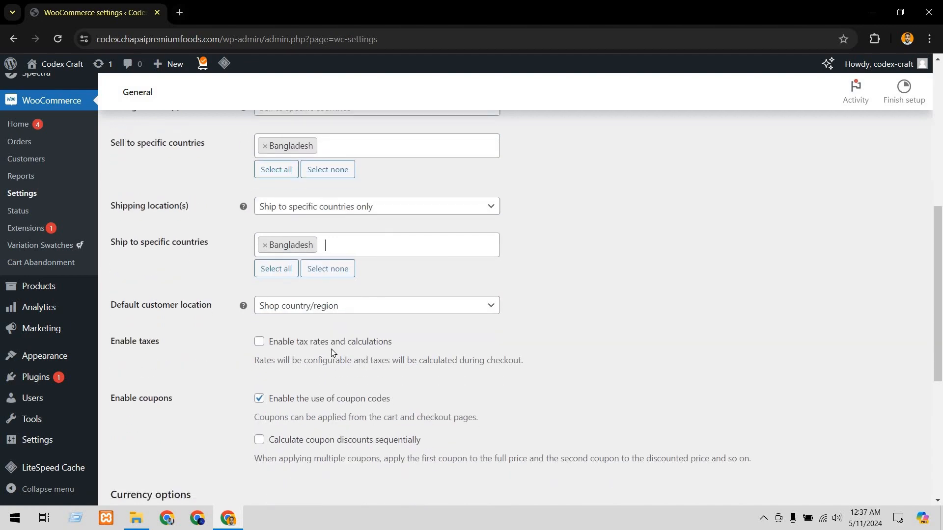
scroll(151, 227, "down", 1)
scroll(123, 228, "down", 2)
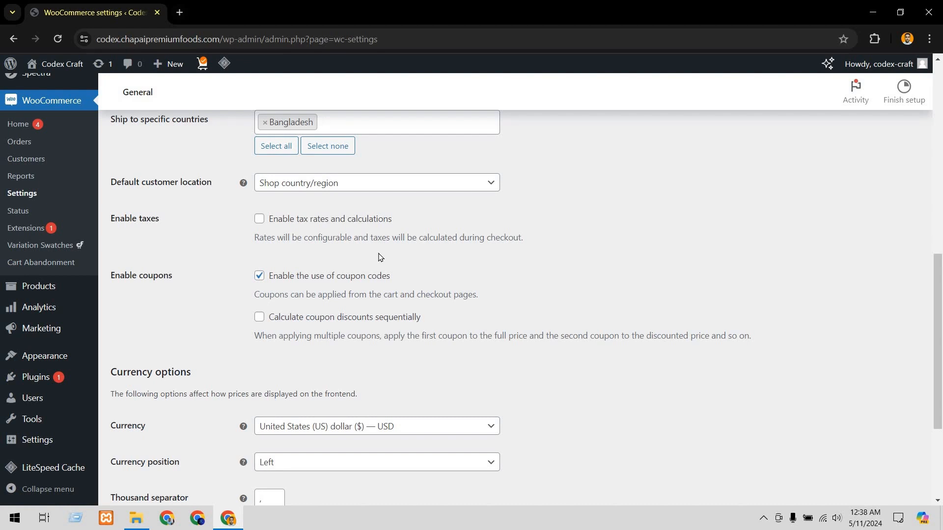
left_click(259, 219)
left_click(259, 276)
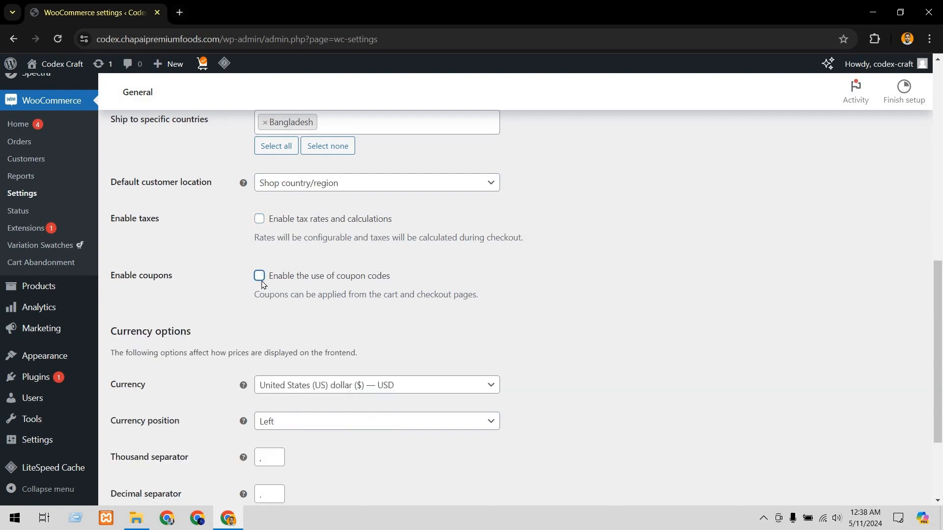
Set the store currency to Bangladeshi taka (BDT) and save the general settings
scroll(261, 285, "down", 3)
left_click(424, 263)
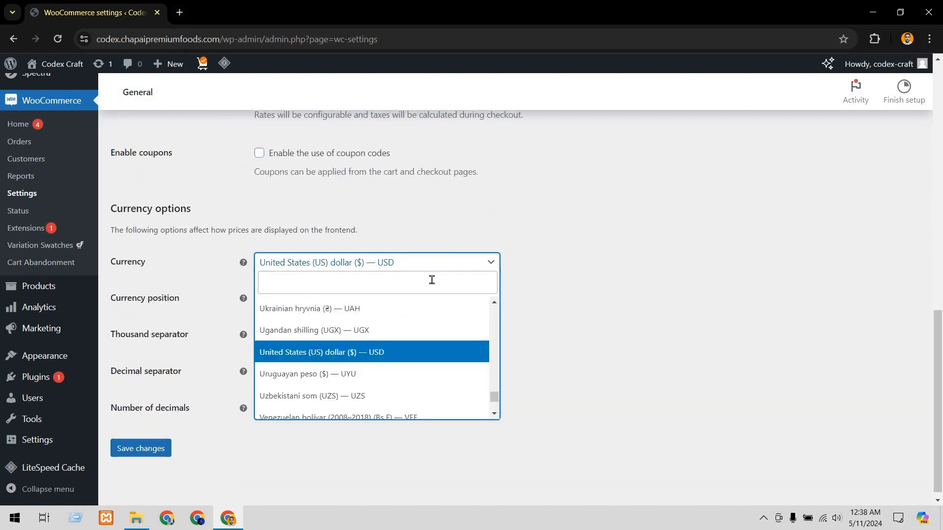
scroll(394, 358, "down", 5)
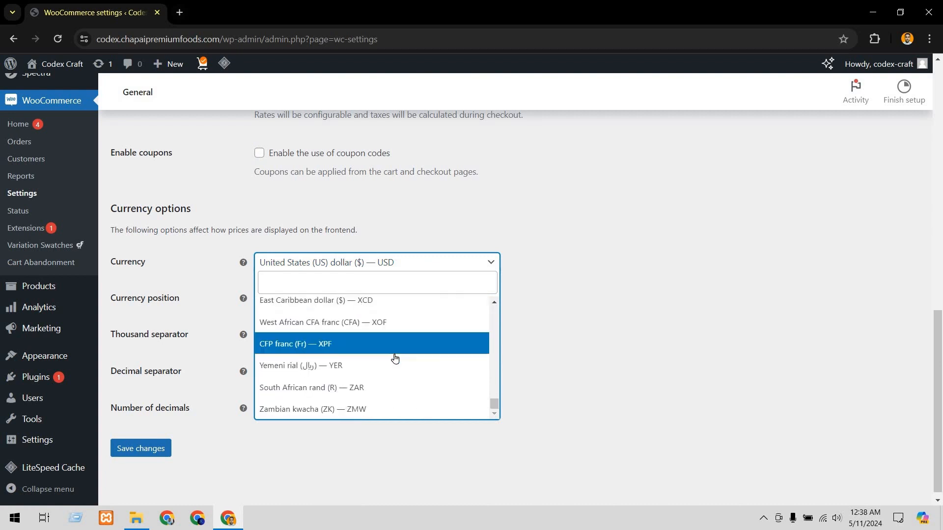
scroll(334, 297, "up", 3)
left_click(333, 286)
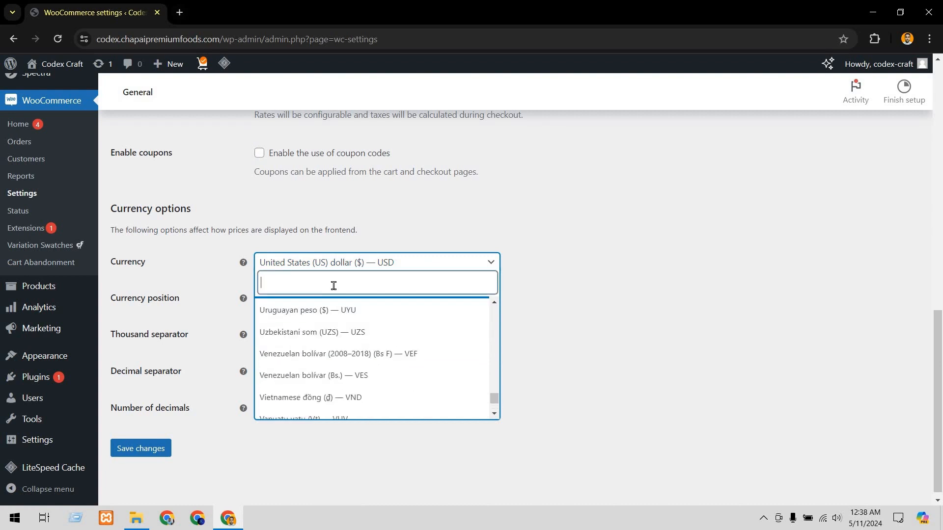
type("bdt")
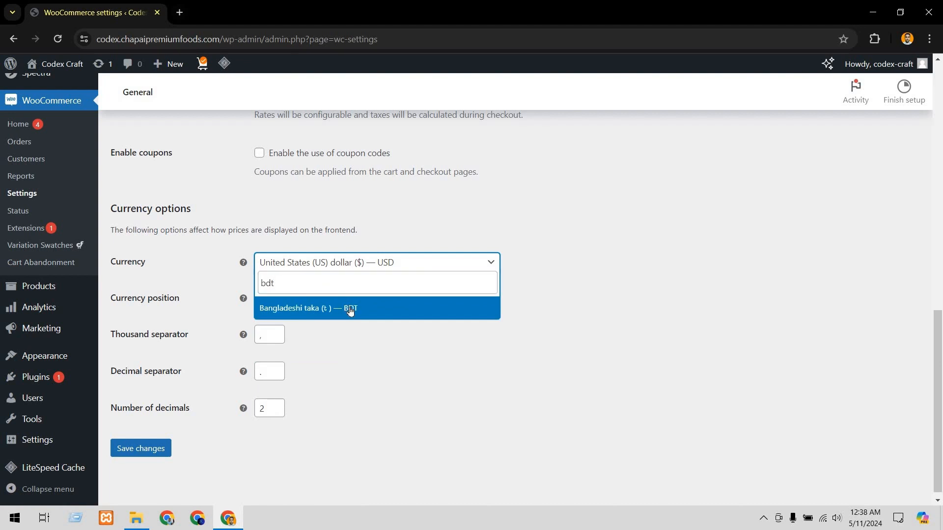
left_click(350, 310)
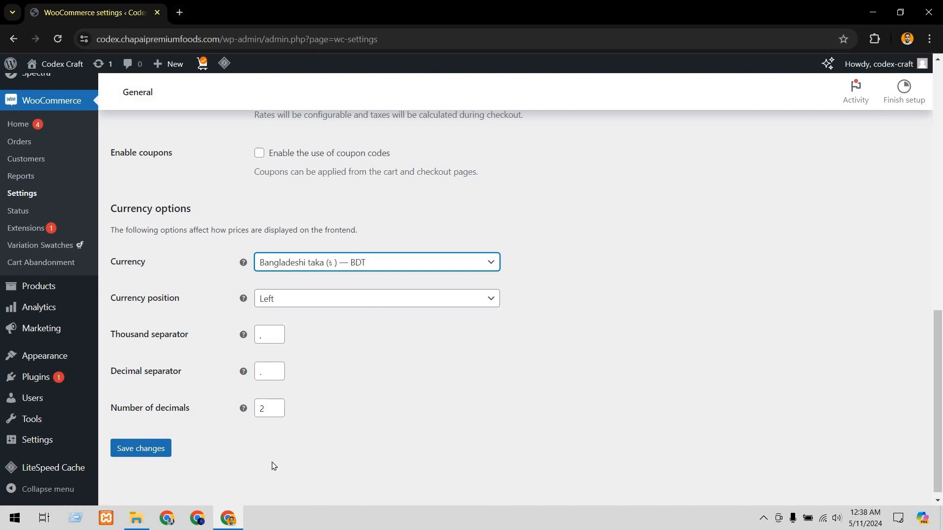
left_click(148, 454)
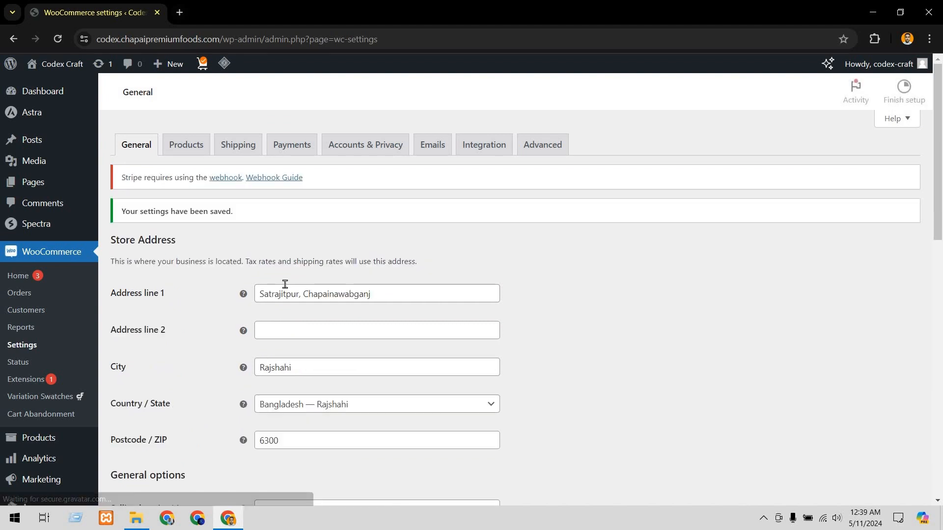
Review the general product settings, keeping Shop as the shop page and AJAX add to cart buttons enabled, and save them
left_click(195, 154)
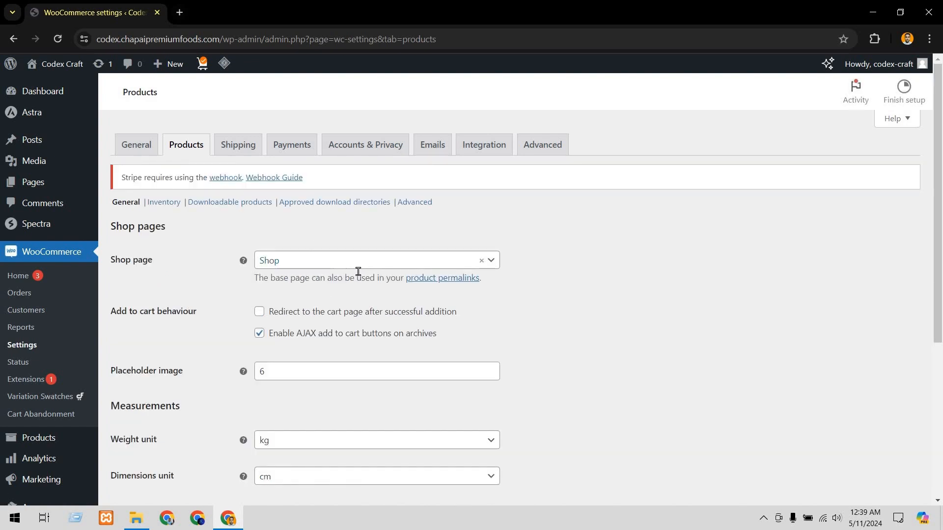
left_click(403, 263)
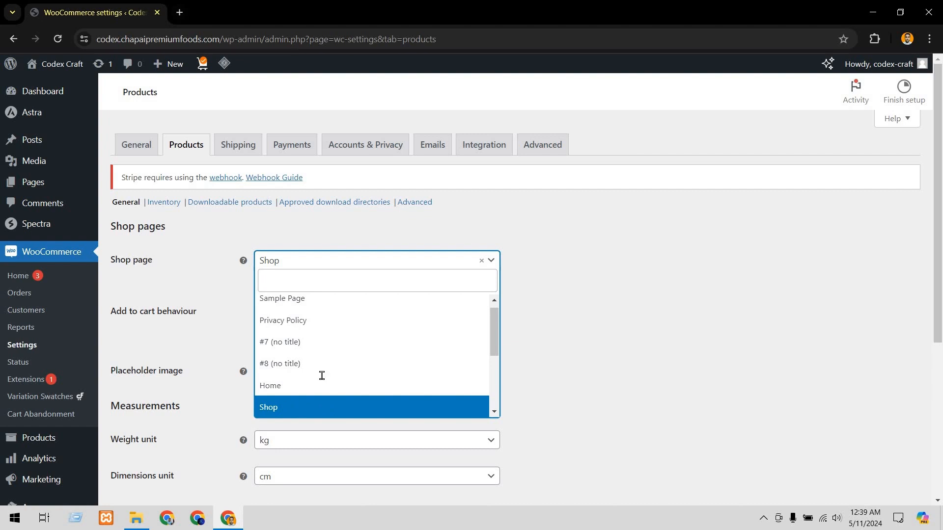
left_click(601, 281)
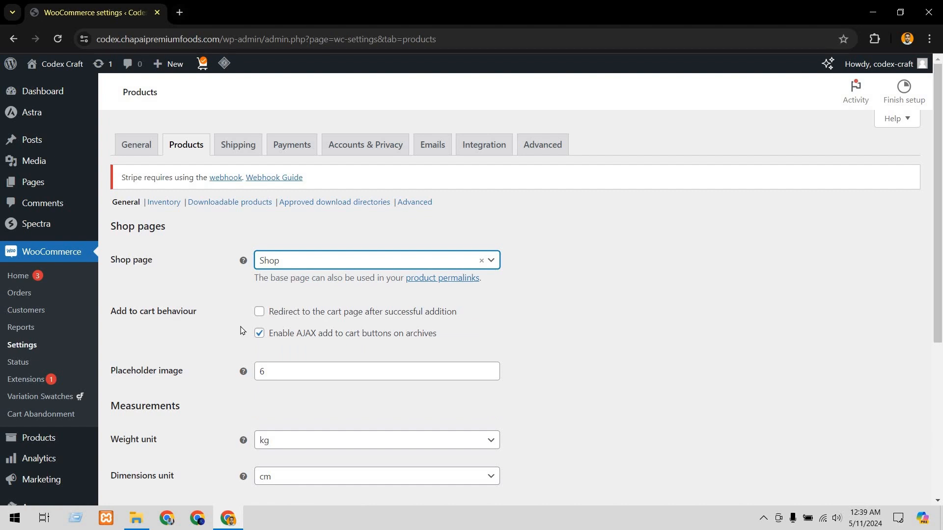
scroll(624, 300, "down", 1)
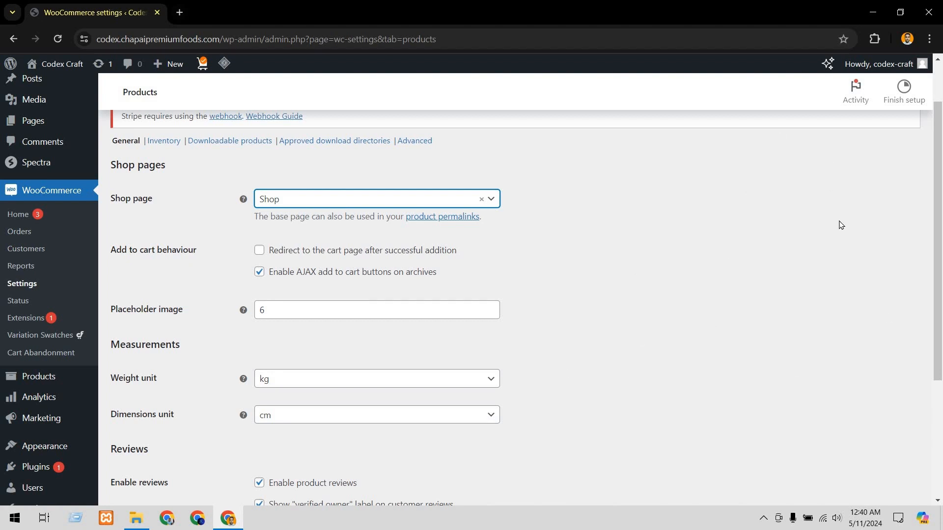
left_click(259, 273)
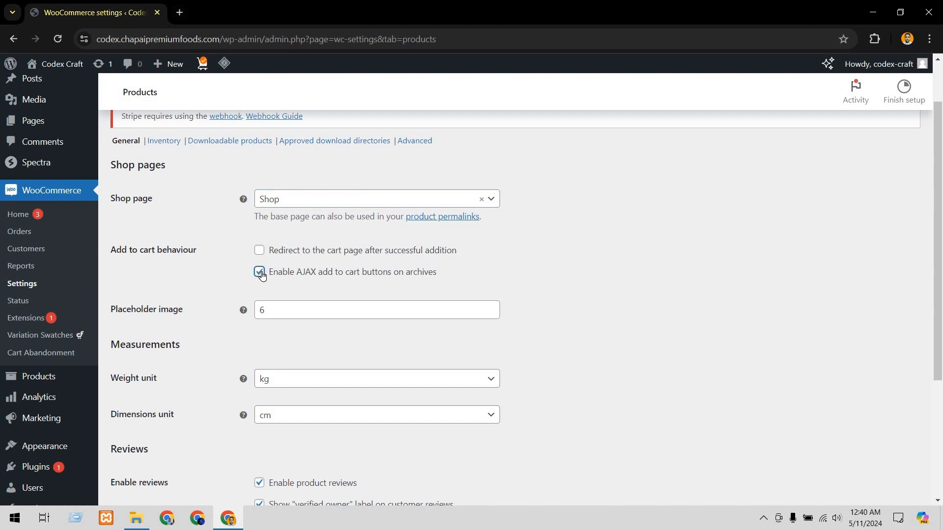
scroll(339, 275, "down", 1)
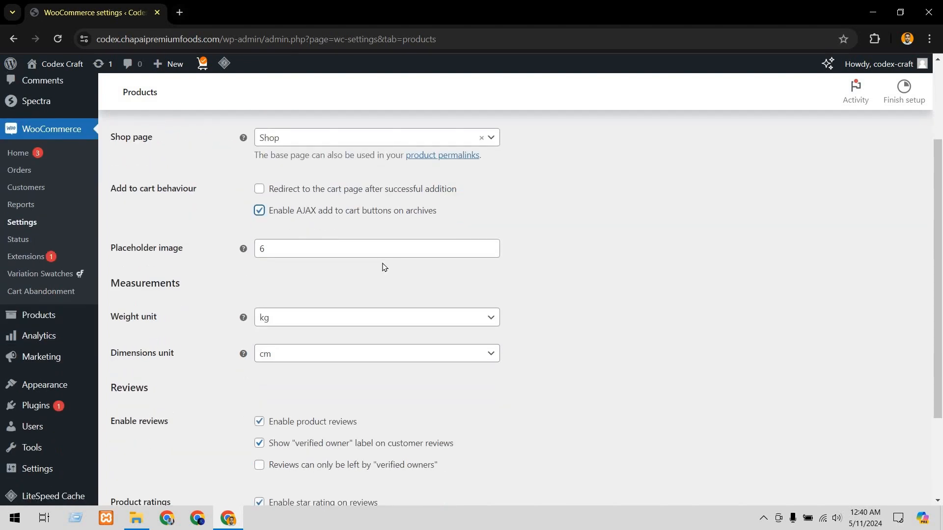
scroll(295, 295, "down", 2)
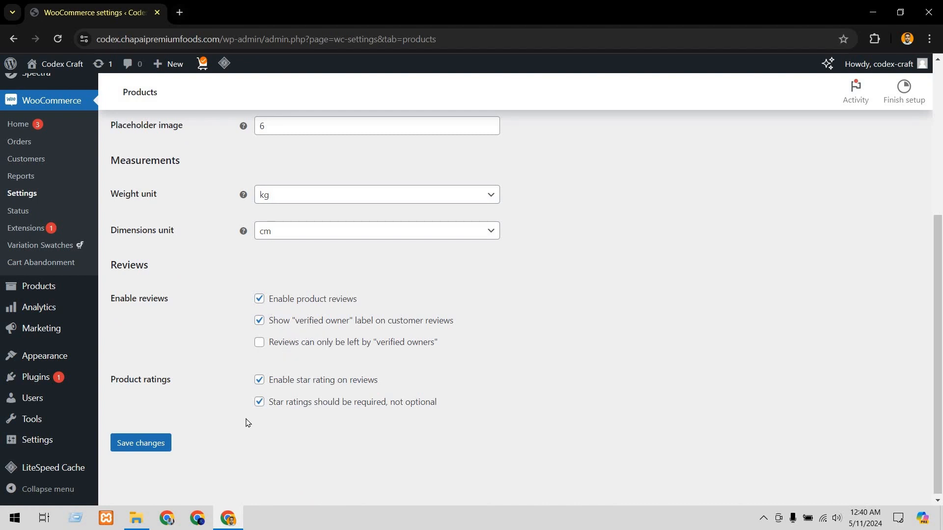
left_click(146, 452)
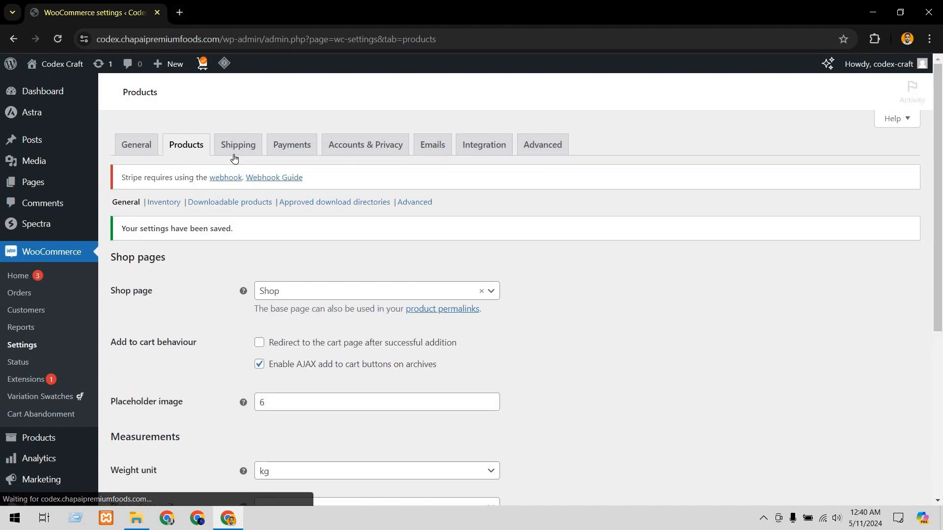
Add a new shipping zone in the shipping settings and name it "Inside Rajshahi"
left_click(236, 154)
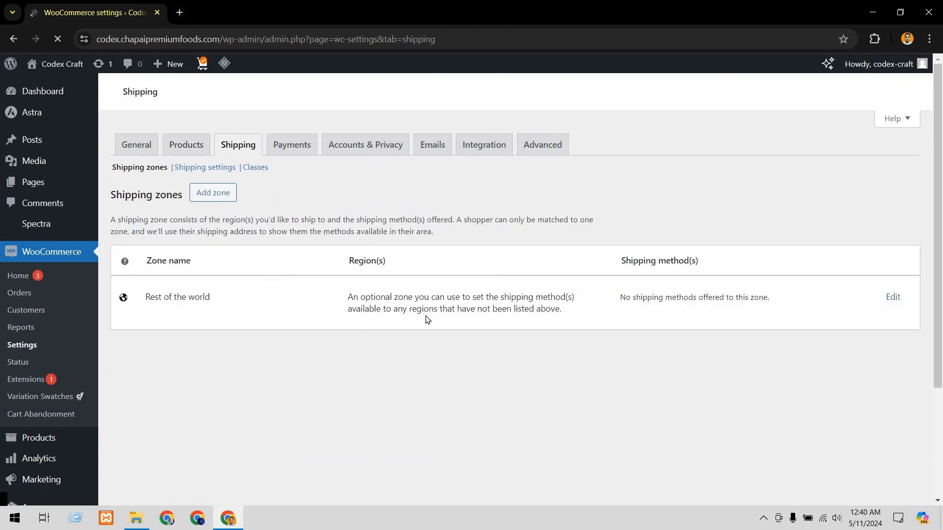
scroll(454, 341, "down", 3)
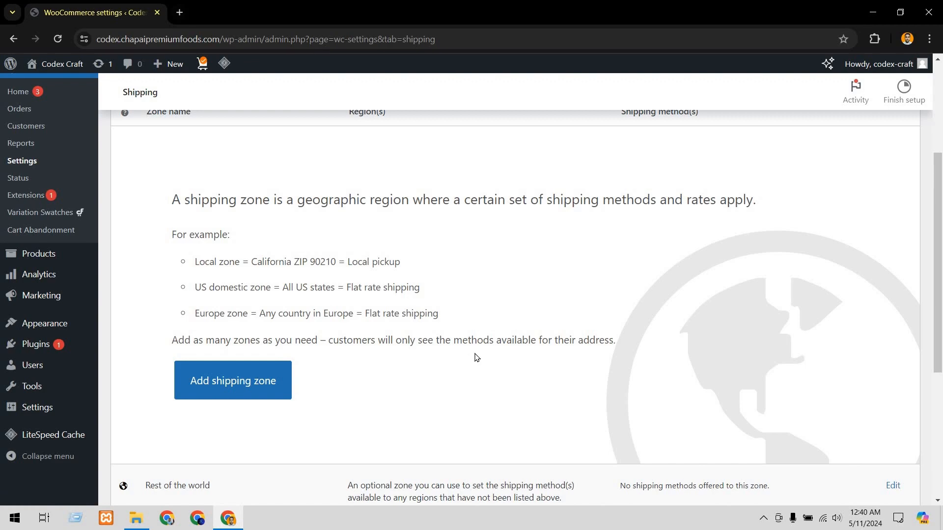
scroll(475, 357, "up", 4)
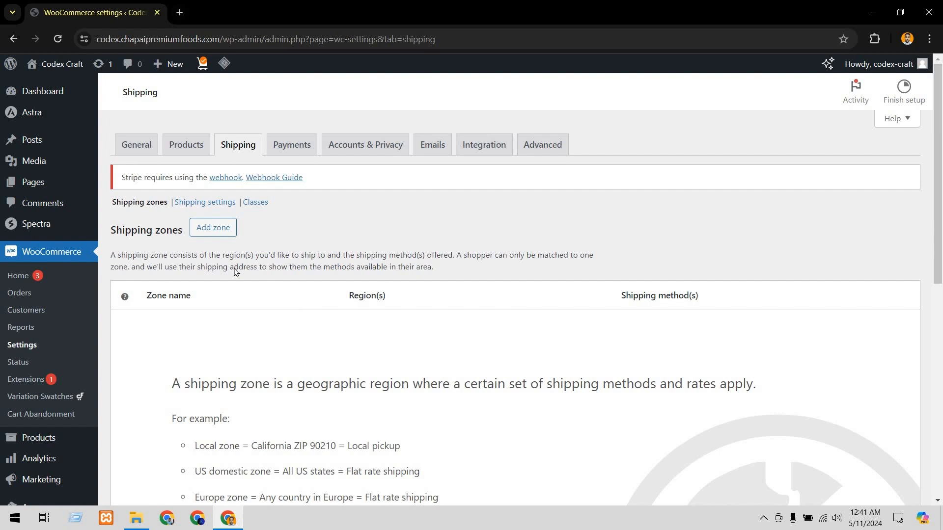
left_click(227, 232)
left_click(211, 228)
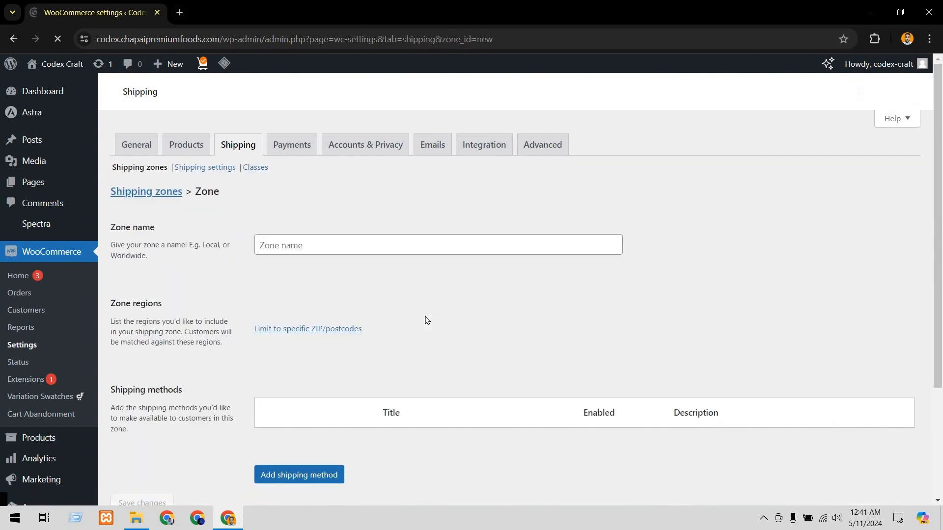
scroll(364, 206, "down", 1)
left_click(351, 189)
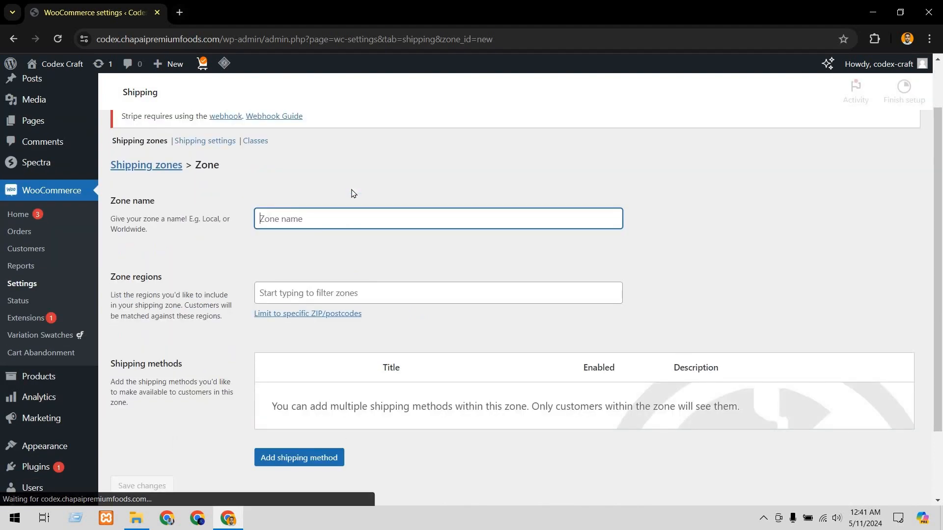
type("Inside ")
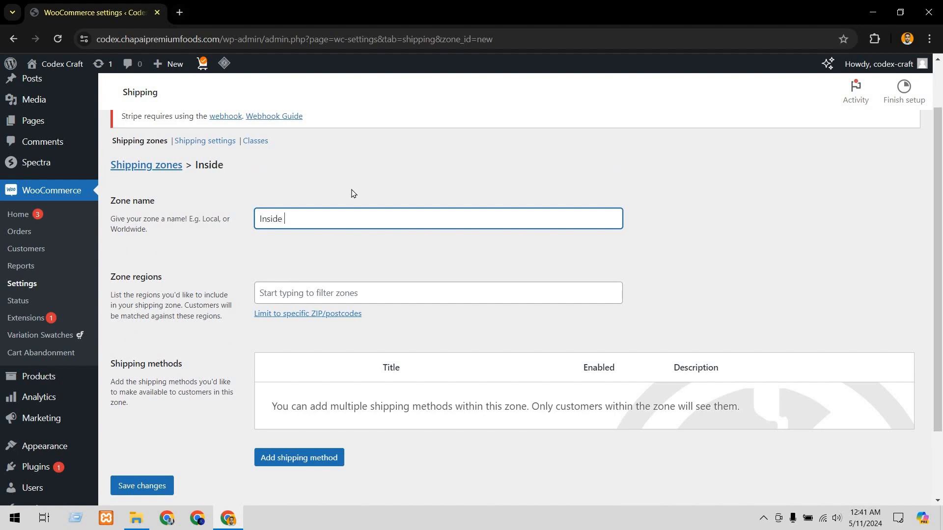
type("Rajshahi")
Add "Rajshahi, Bangladesh", found under Asia, as the region of the Inside Rajshahi zone
left_click(380, 291)
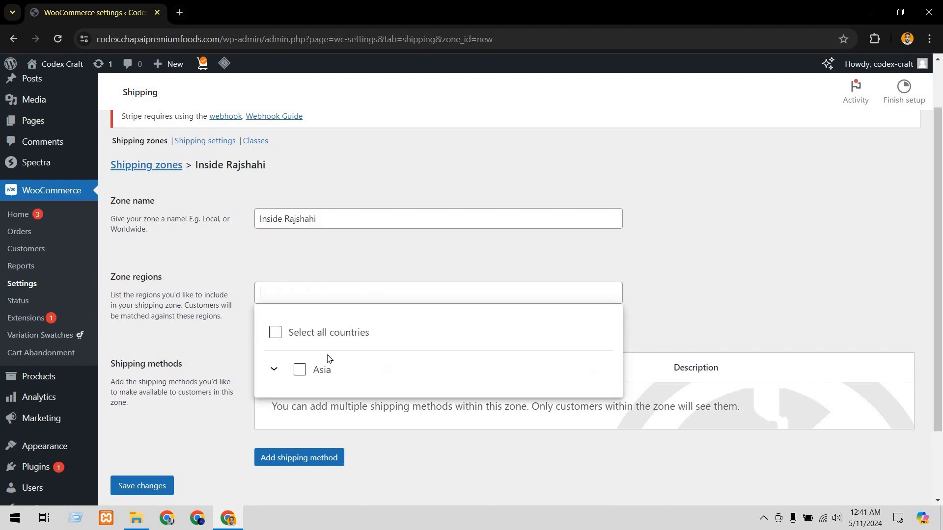
left_click(274, 369)
scroll(294, 347, "down", 2)
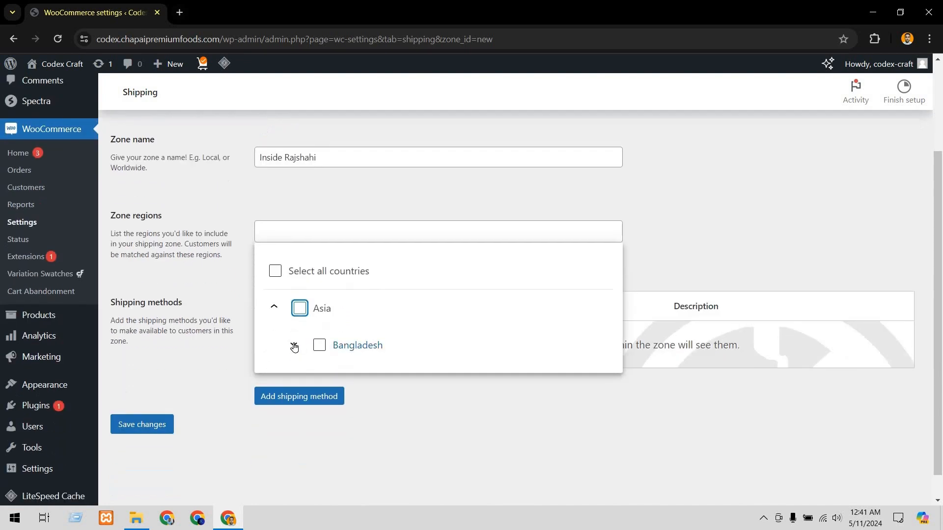
left_click(293, 345)
scroll(415, 364, "down", 3)
scroll(416, 369, "down", 9)
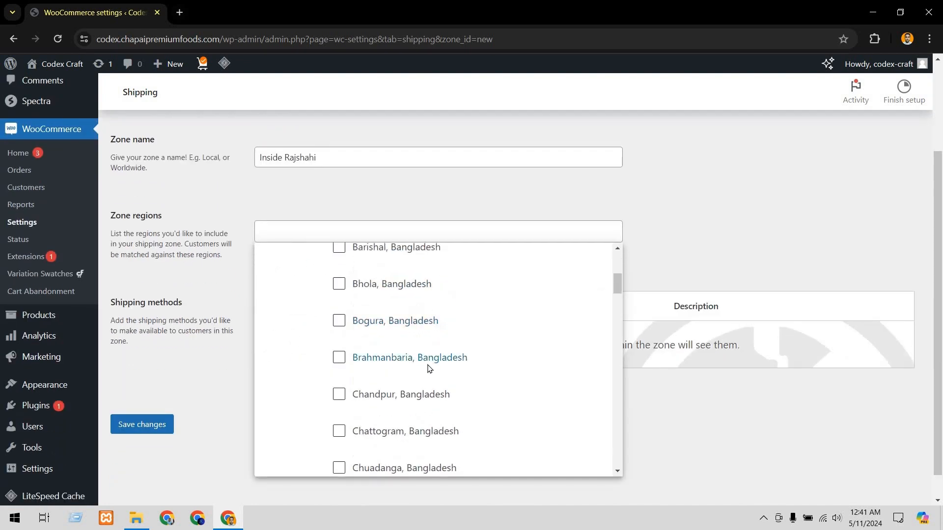
scroll(429, 368, "down", 6)
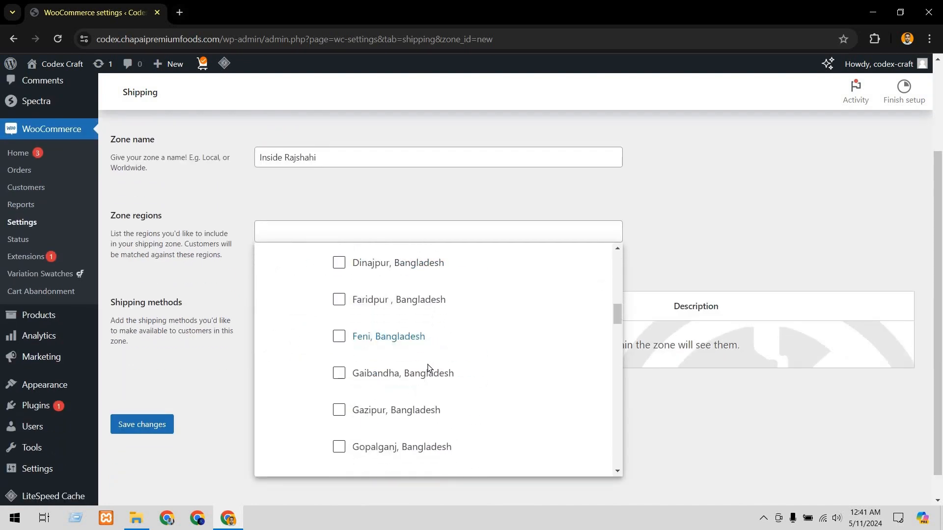
scroll(430, 365, "down", 8)
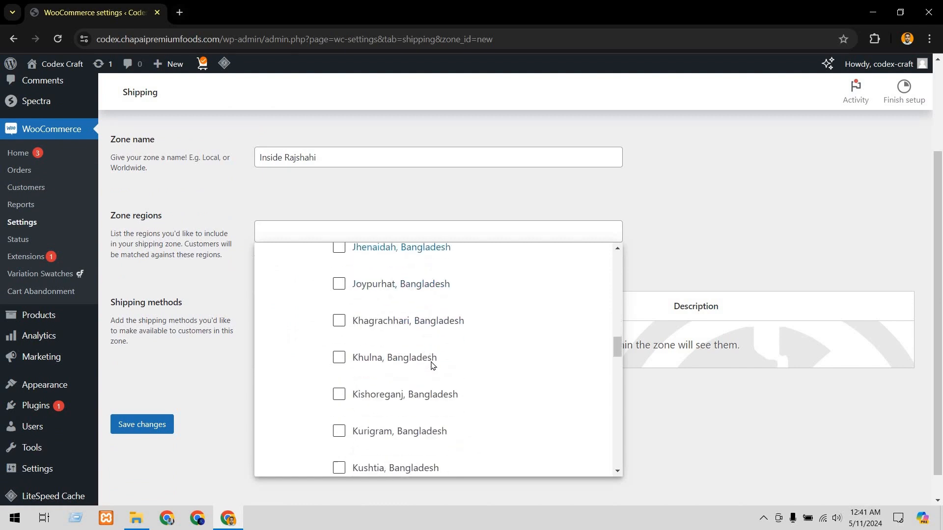
scroll(433, 365, "down", 9)
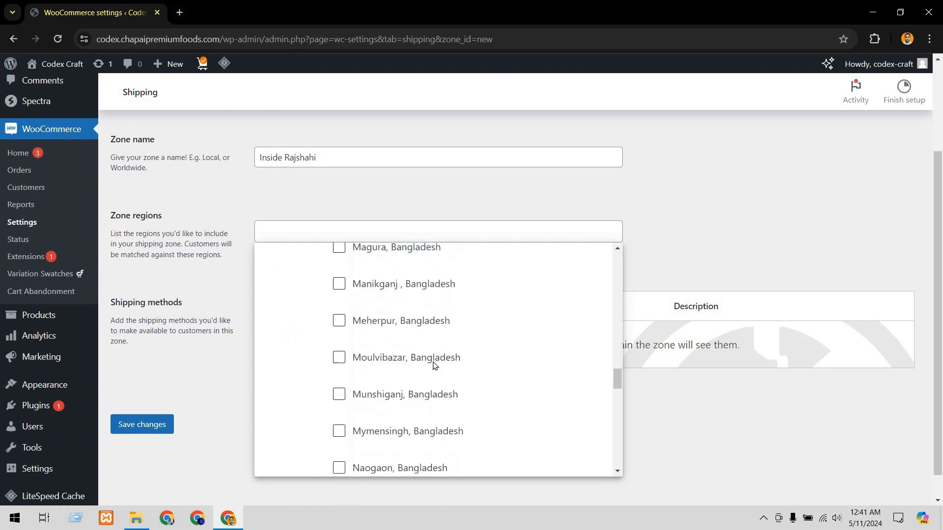
scroll(427, 364, "down", 5)
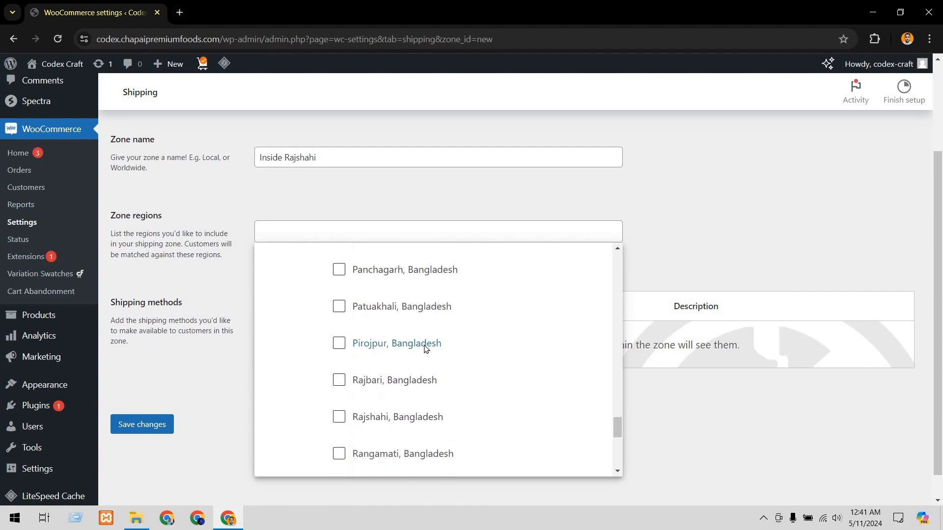
left_click(378, 310)
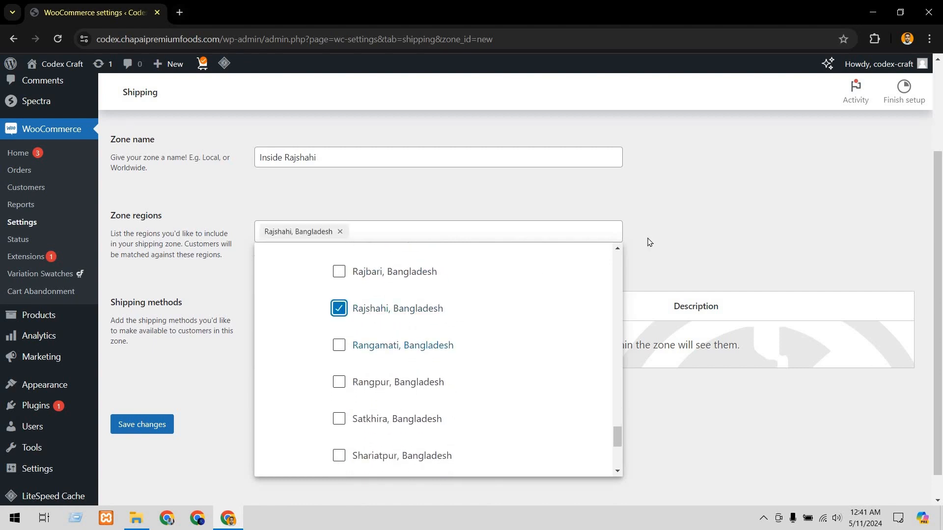
left_click(670, 229)
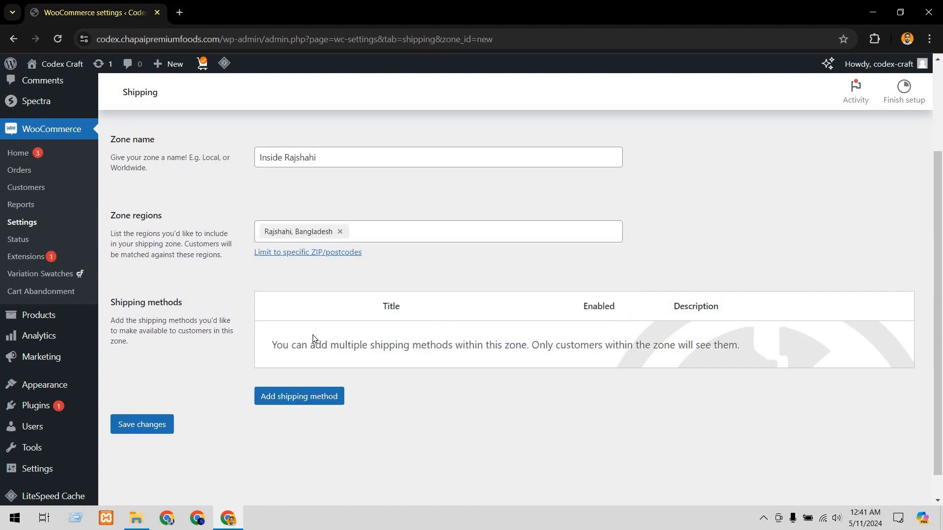
Add a flat rate shipping method to the Inside Rajshahi zone and continue to its setup
left_click(314, 397)
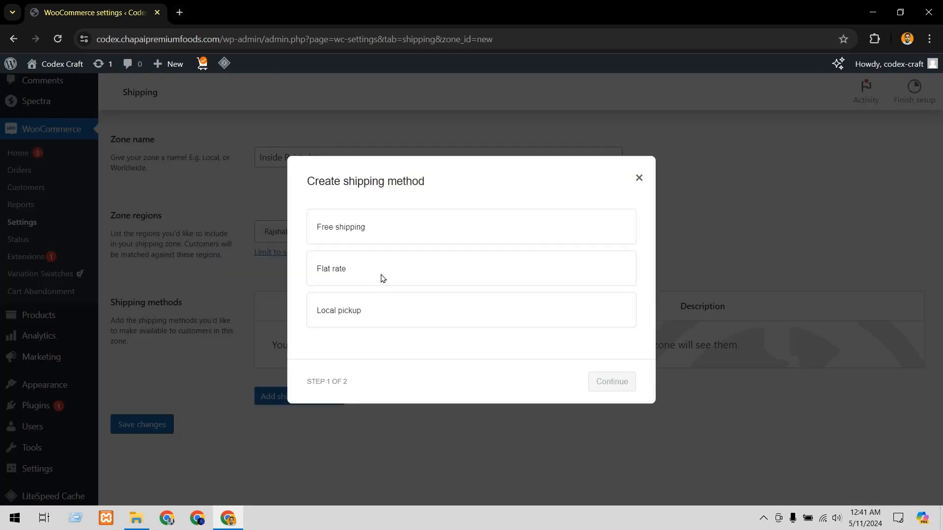
left_click(435, 266)
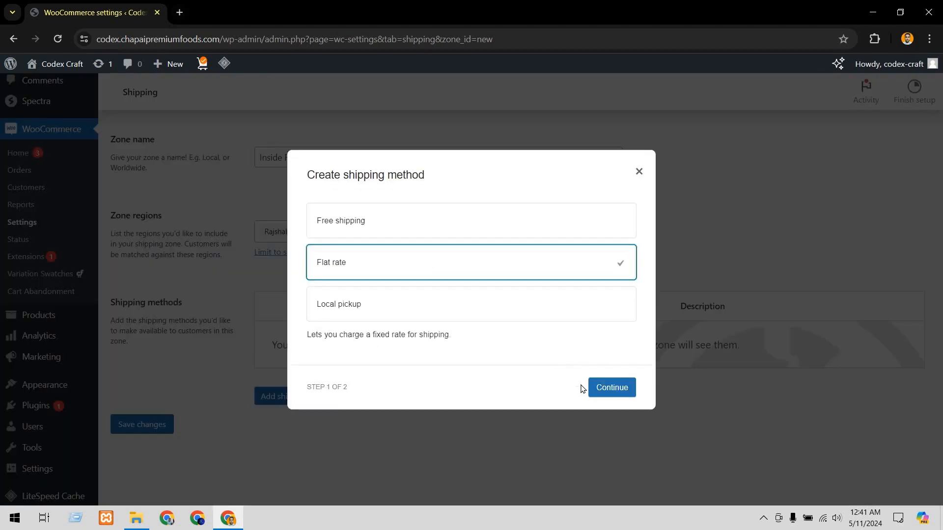
left_click(611, 388)
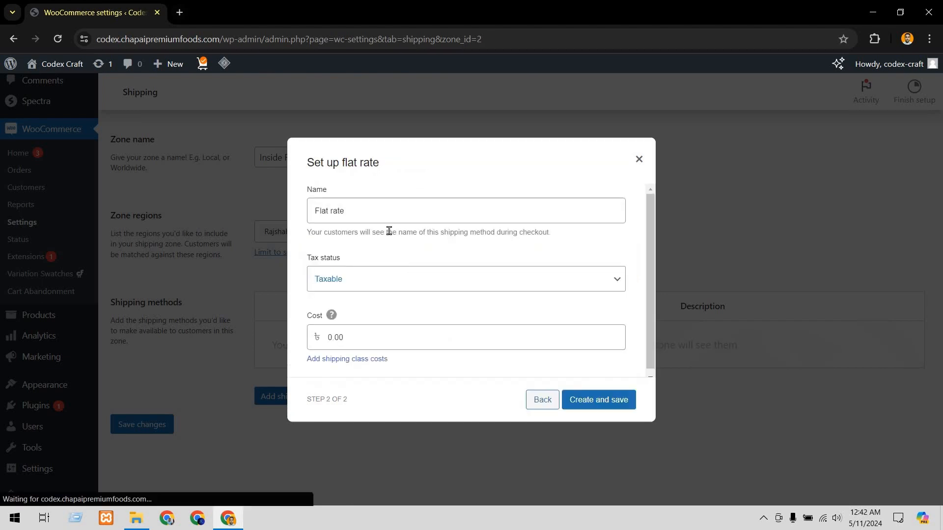
Set the flat rate's tax status to None and its cost to 40, and save the shipping method
left_click(591, 284)
left_click(515, 295)
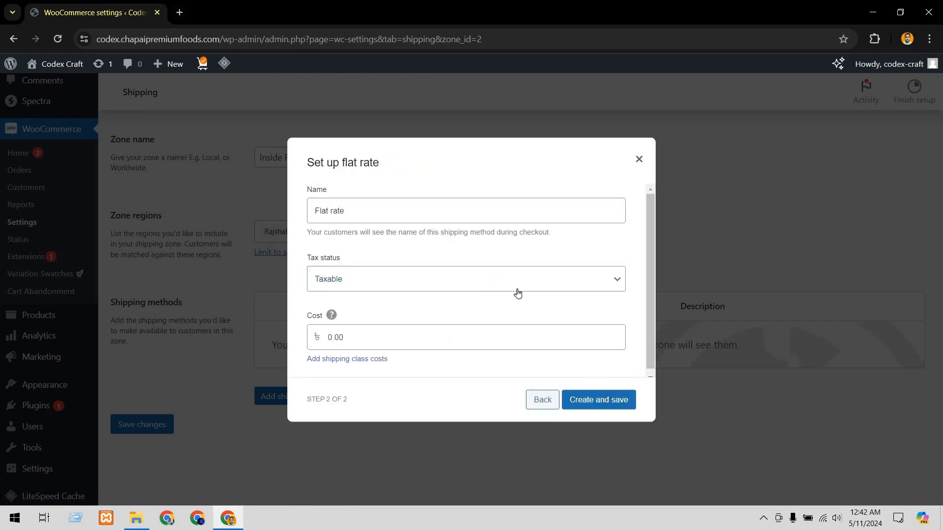
left_click(572, 279)
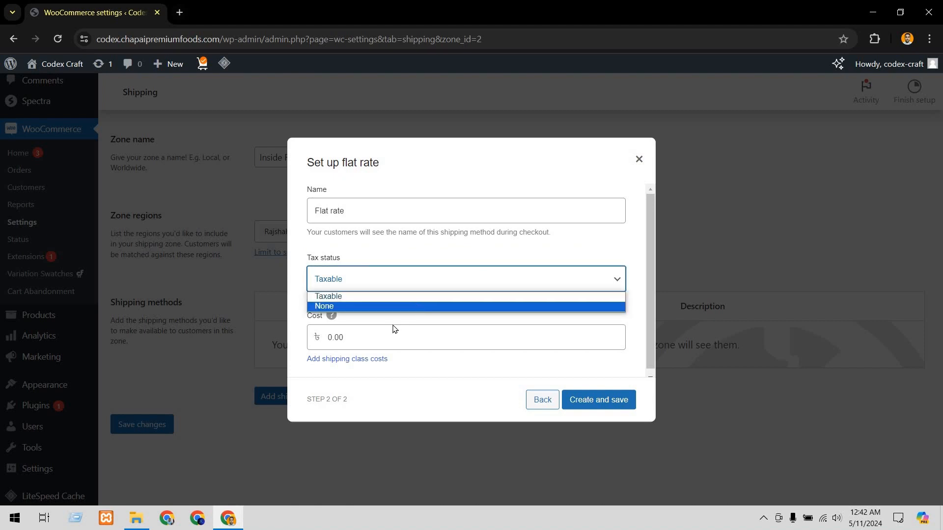
left_click(396, 307)
double_click(362, 342)
left_click(362, 342)
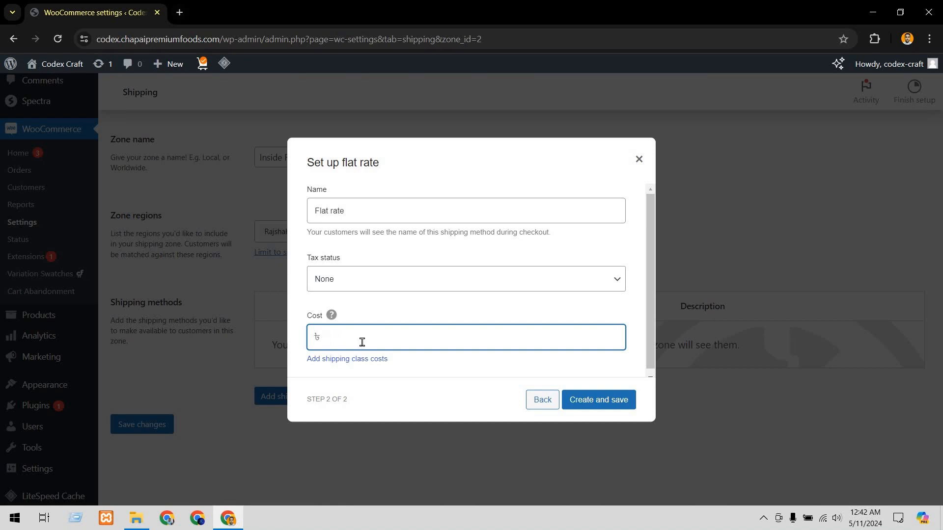
type("40")
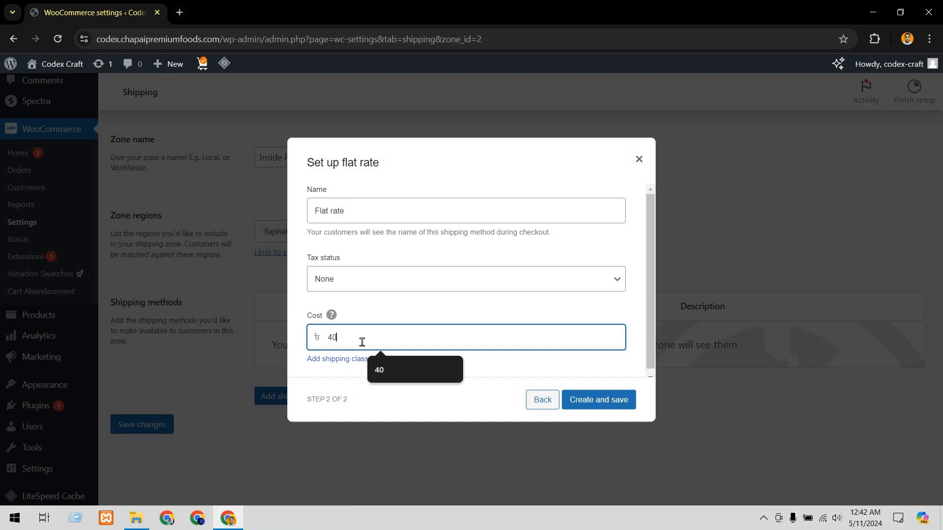
left_click(596, 400)
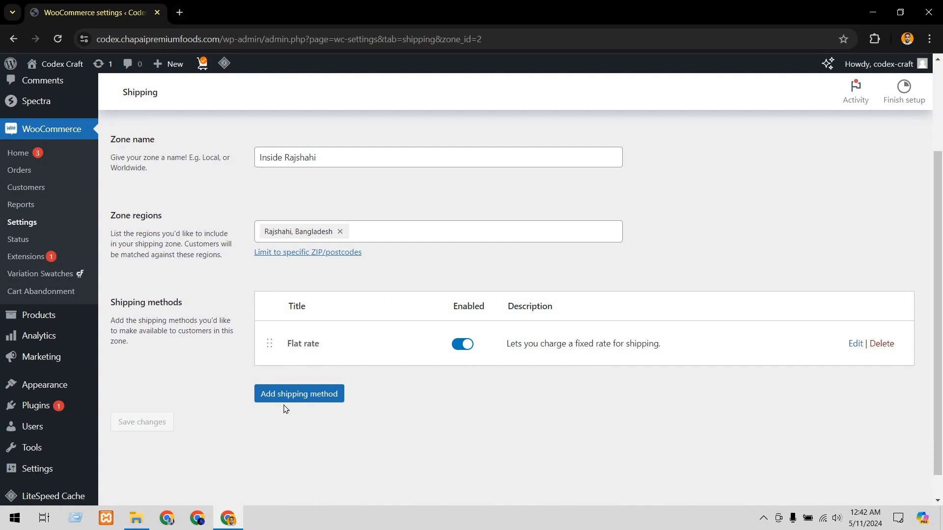
Return to the shipping zones list and add a new zone named "Outside Rajshahi"
scroll(257, 385, "up", 3)
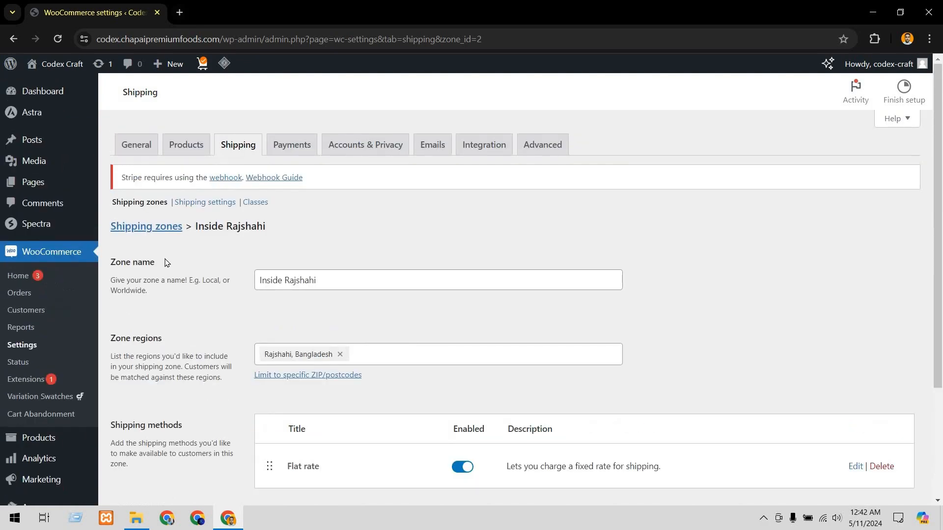
left_click(152, 229)
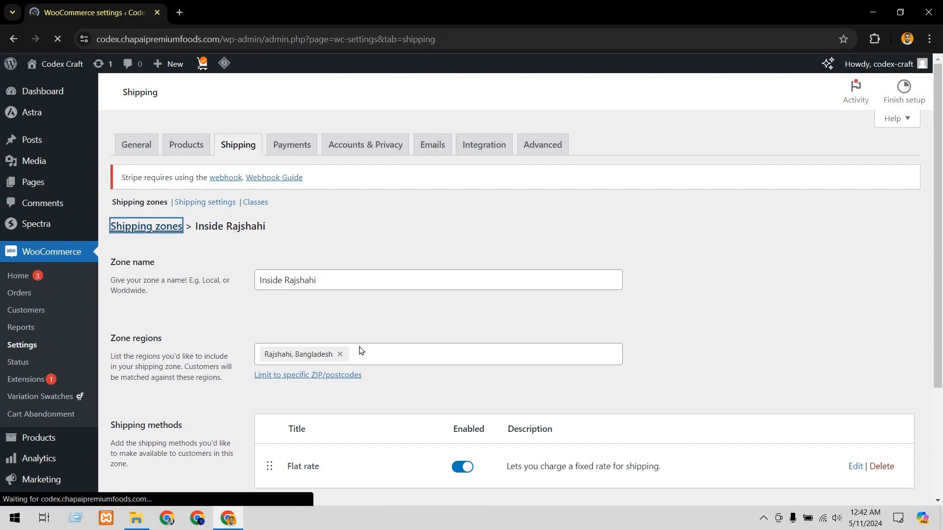
scroll(360, 351, "down", 3)
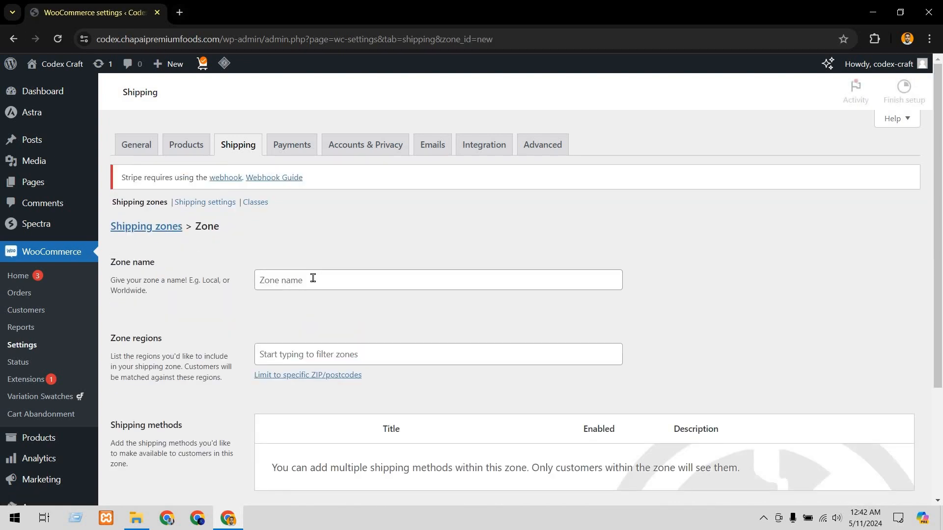
left_click(313, 278)
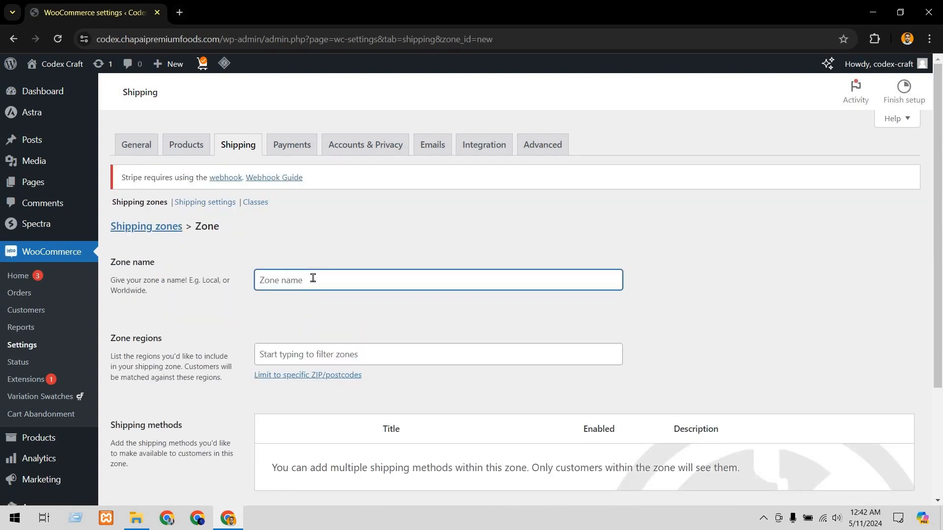
type("Outside Rajshahi")
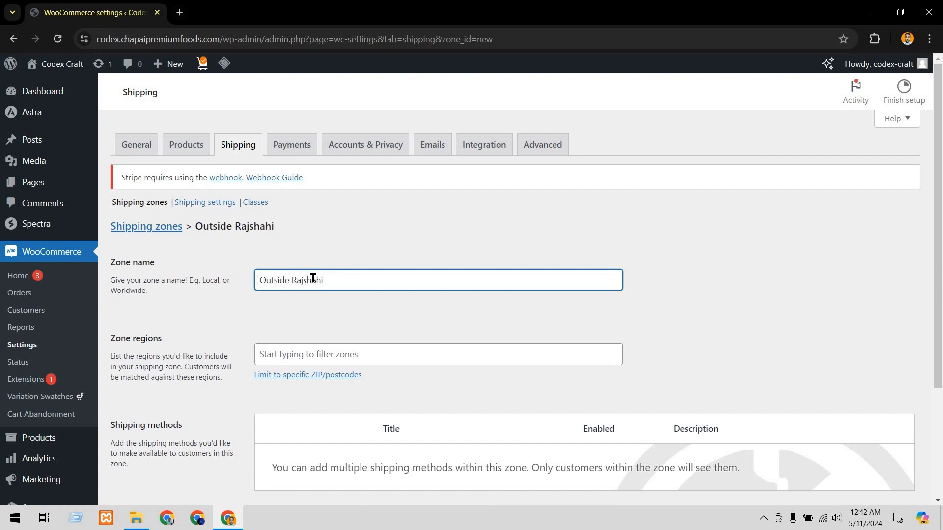
Add all of Bangladesh, found under Asia, as the region of the Outside Rajshahi zone
left_click(366, 352)
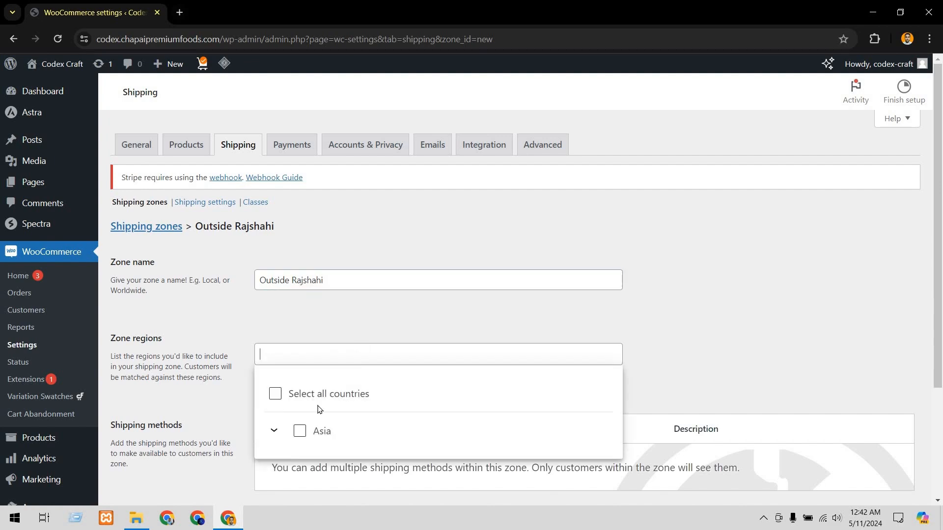
left_click(275, 431)
scroll(344, 369, "down", 2)
scroll(320, 334, "down", 1)
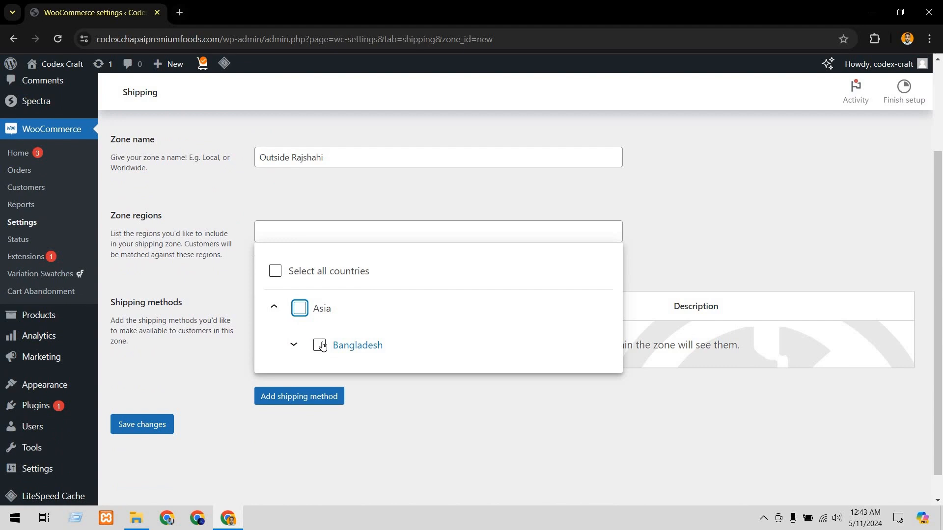
left_click(320, 346)
scroll(300, 304, "down", 1)
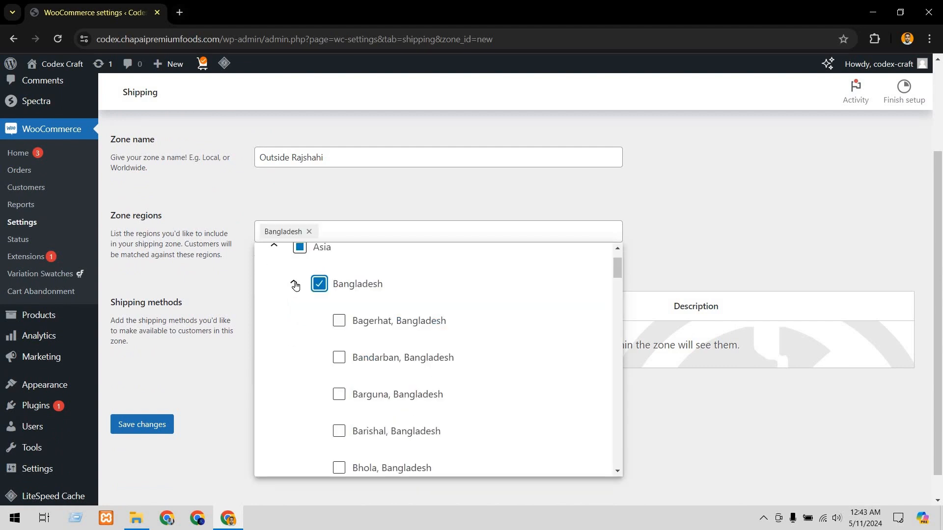
left_click(294, 284)
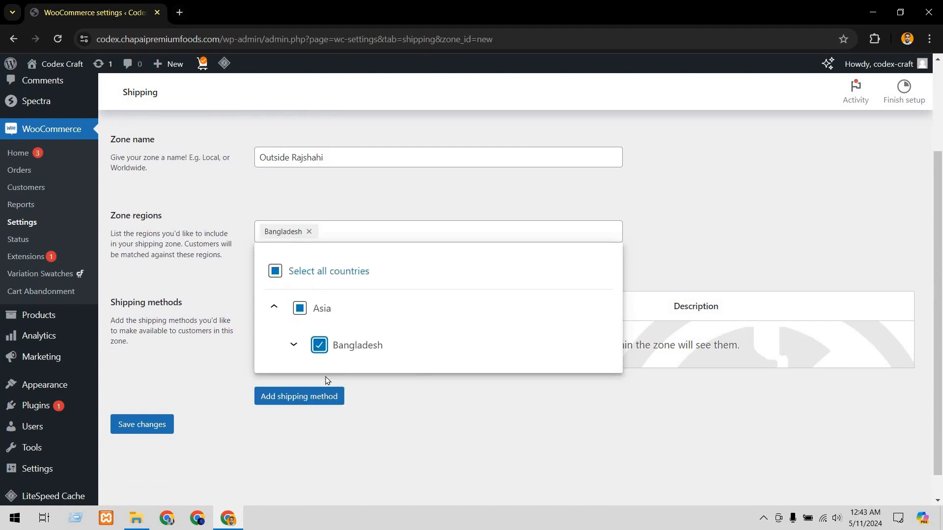
left_click(636, 250)
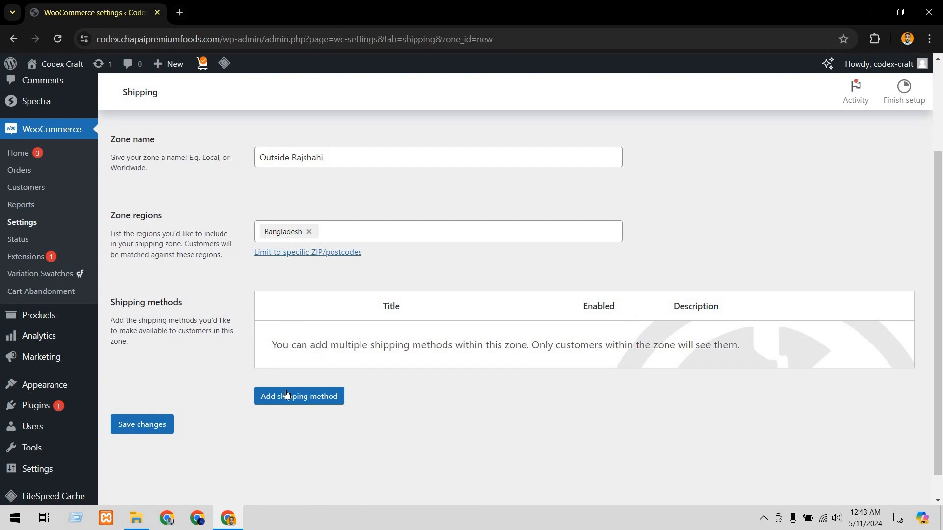
Add a flat rate shipping method costing 100 to the Outside Rajshahi zone, save it and return to the zones list
left_click(302, 396)
left_click(472, 269)
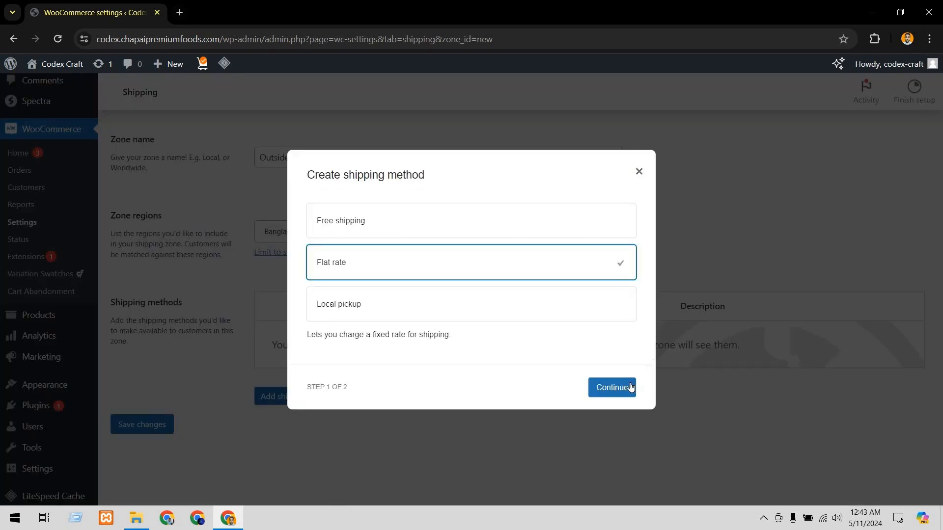
left_click(626, 388)
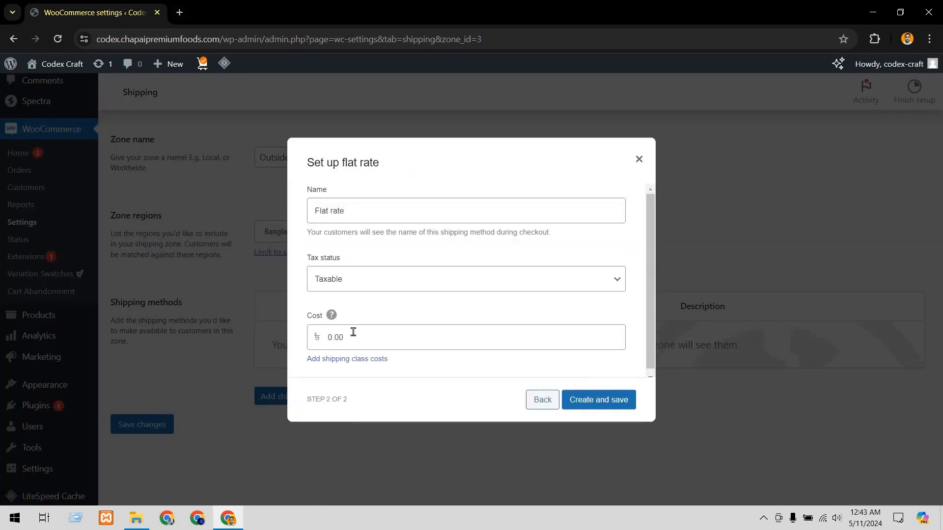
double_click(350, 336)
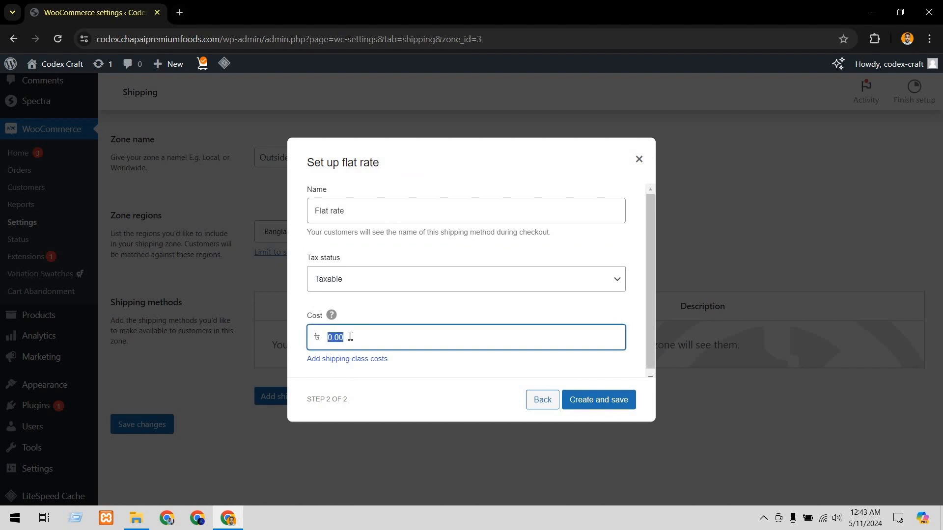
type("100")
left_click(593, 407)
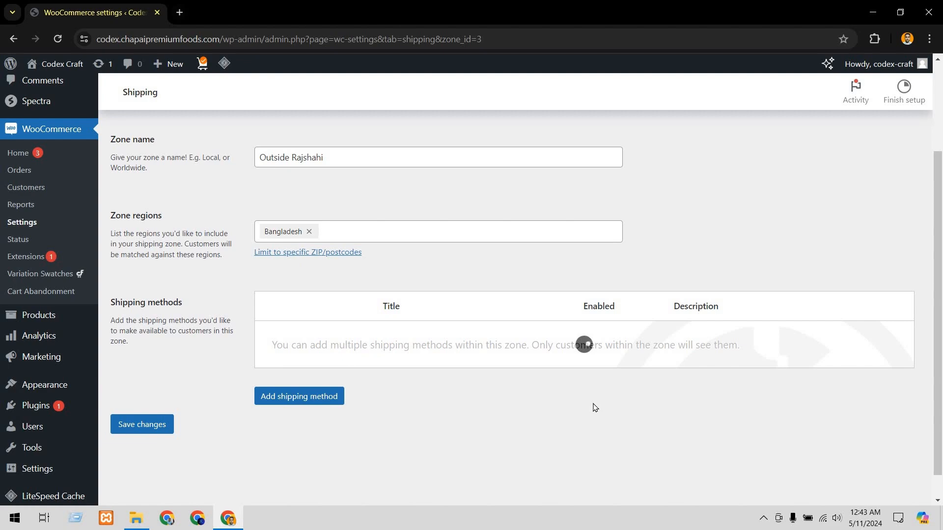
scroll(148, 178, "up", 3)
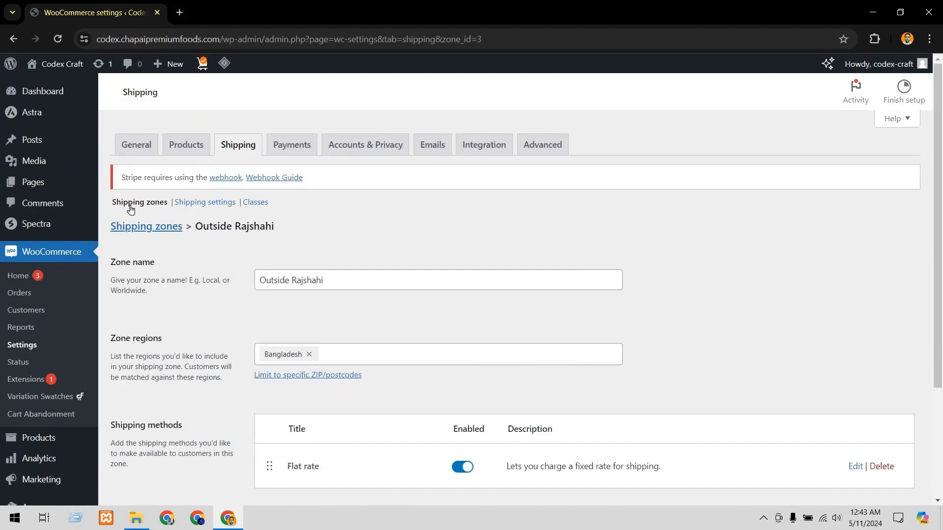
left_click(131, 227)
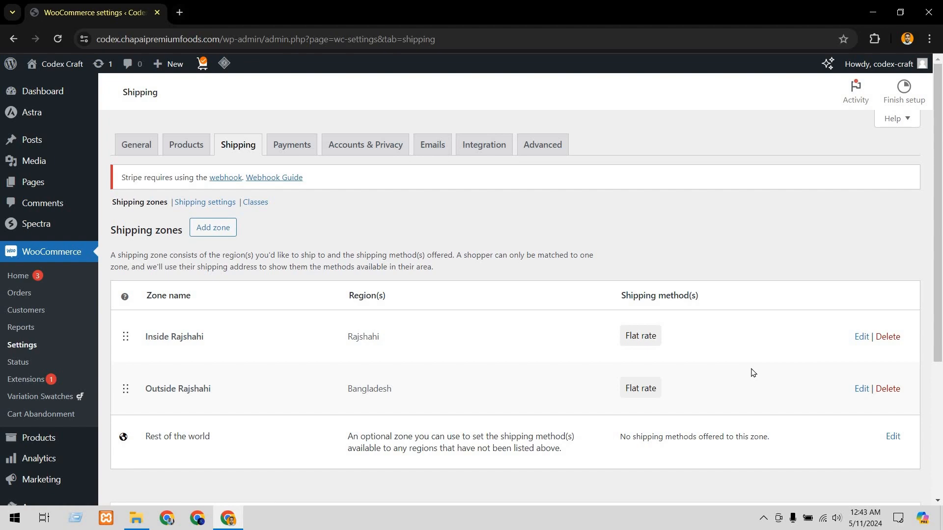
Review the payment methods offered in the payment settings, from Stripe Card Processing down to Cash on delivery
left_click(298, 147)
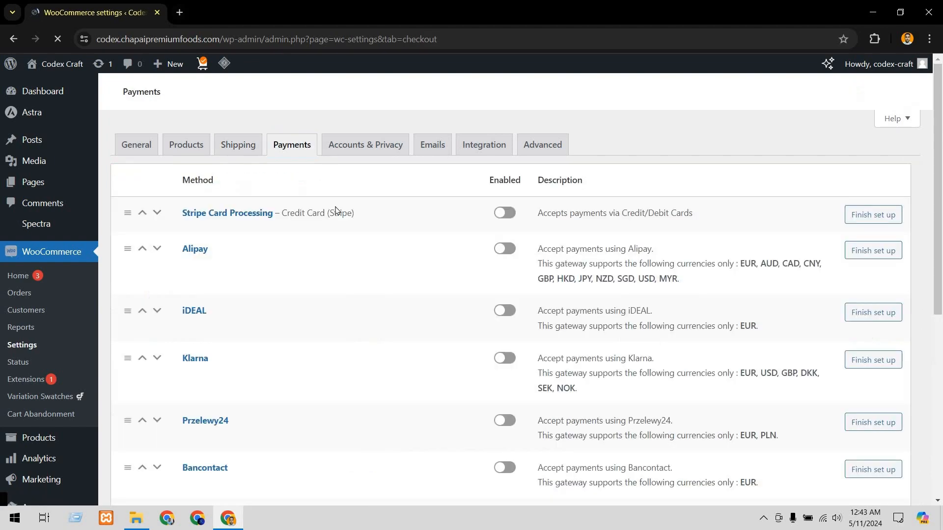
scroll(447, 287, "down", 2)
scroll(448, 287, "down", 4)
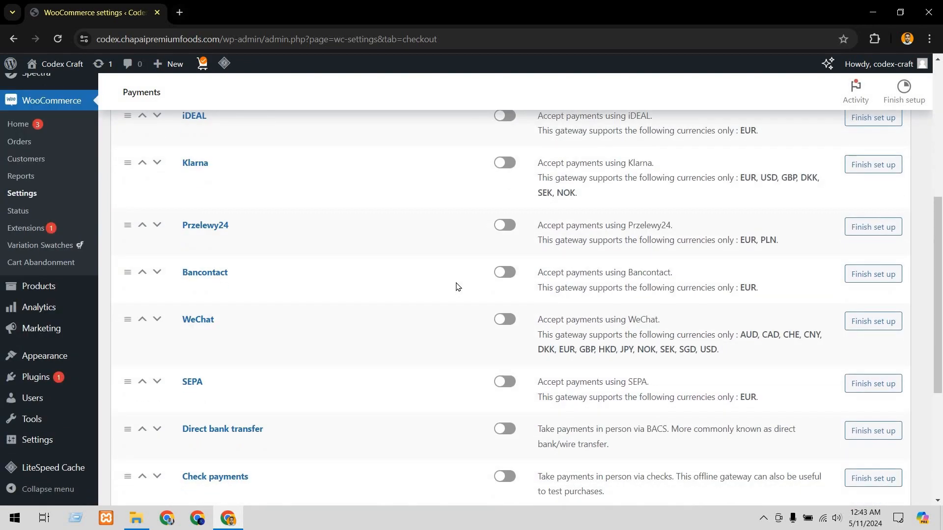
scroll(456, 290, "down", 4)
scroll(455, 290, "up", 5)
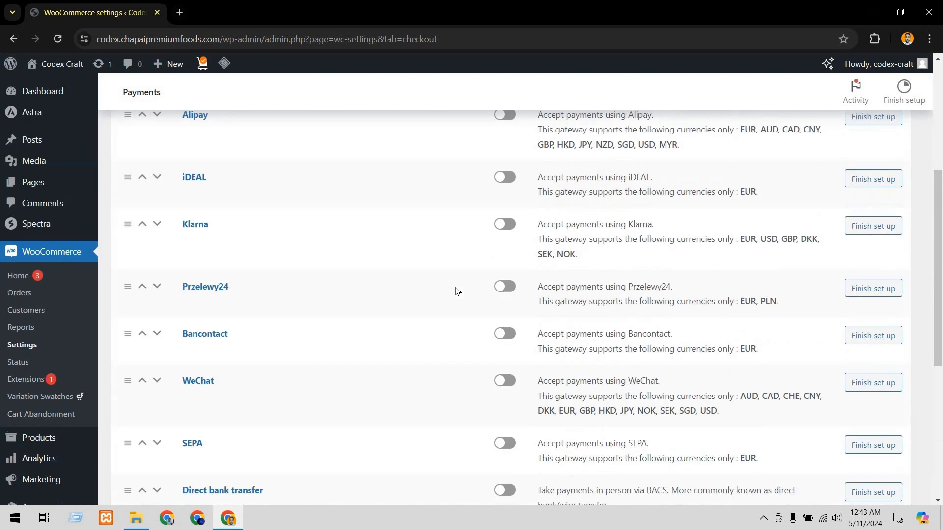
scroll(455, 290, "down", 4)
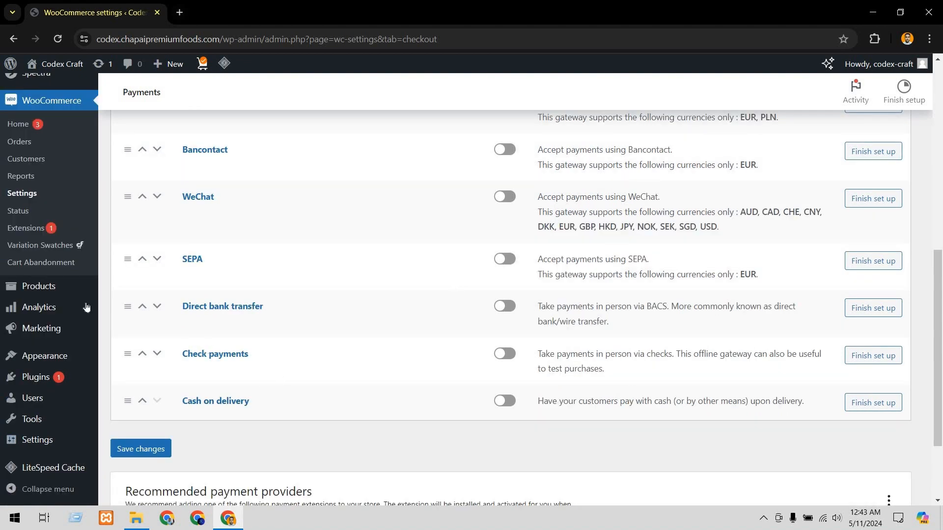
Go to the page for adding new plugins and search for "bkash"
left_click(46, 381)
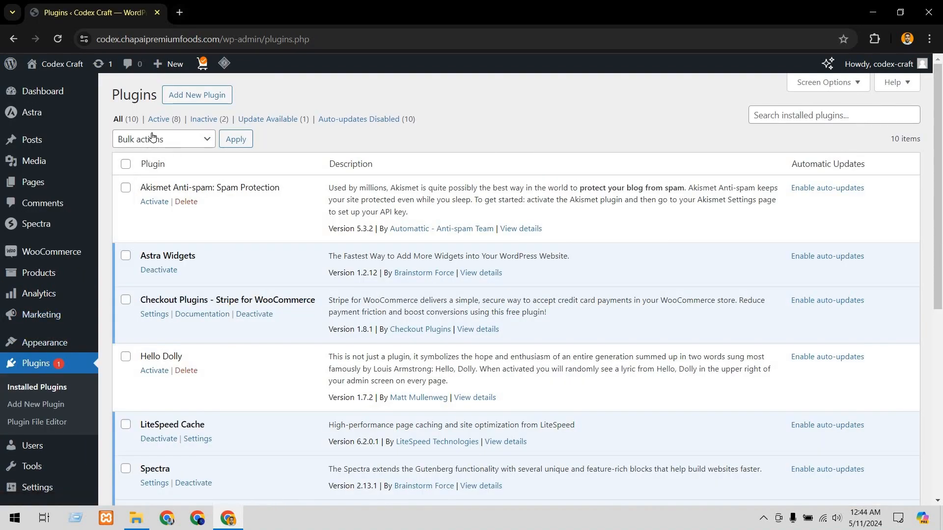
left_click(184, 100)
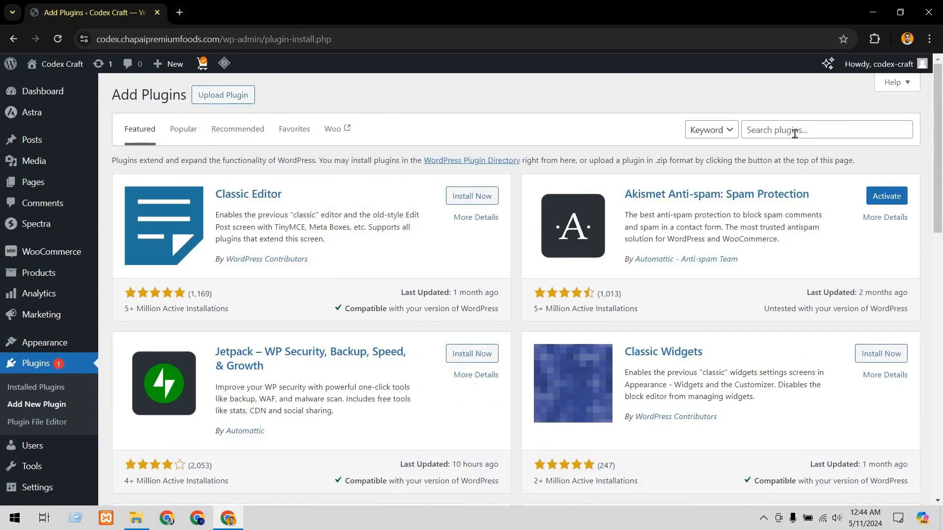
left_click(794, 133)
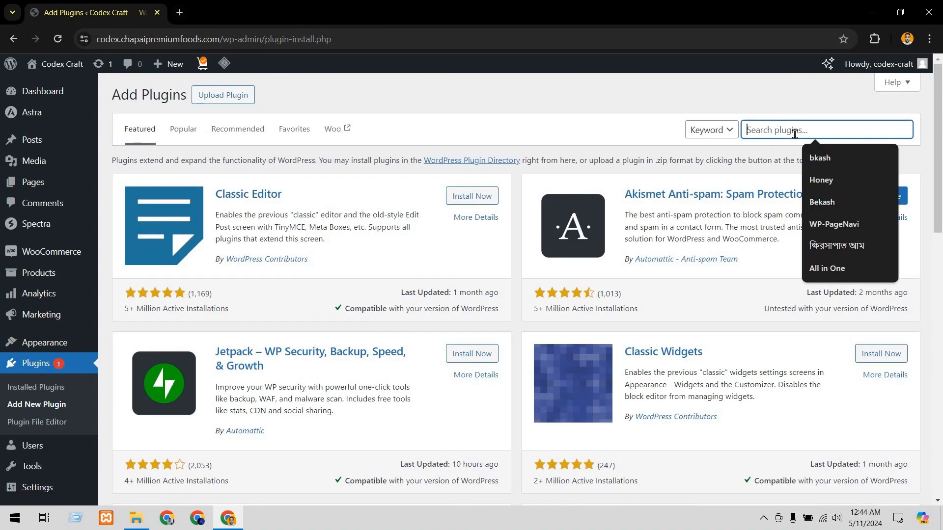
left_click(838, 158)
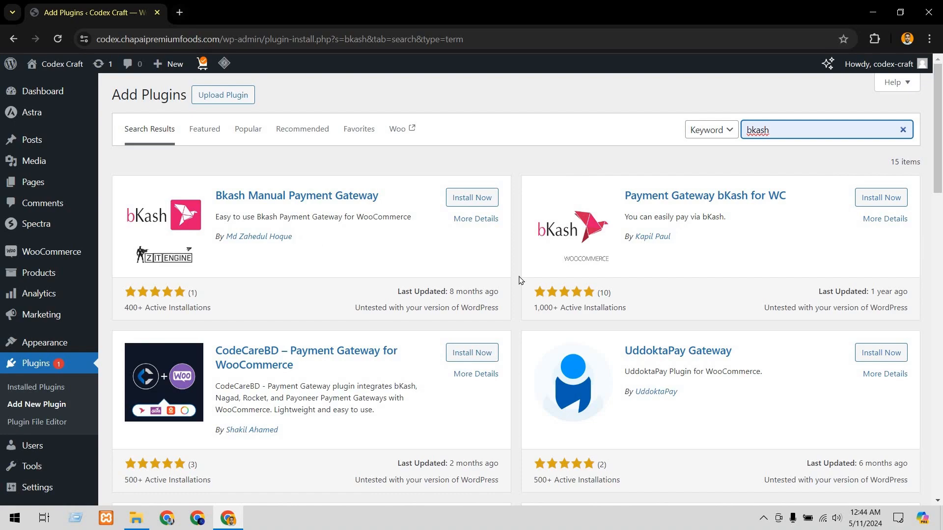
Find the SoftTech-IT bKash, Rocket, Nagad plugin among the search results, install it and activate it
scroll(328, 337, "down", 9)
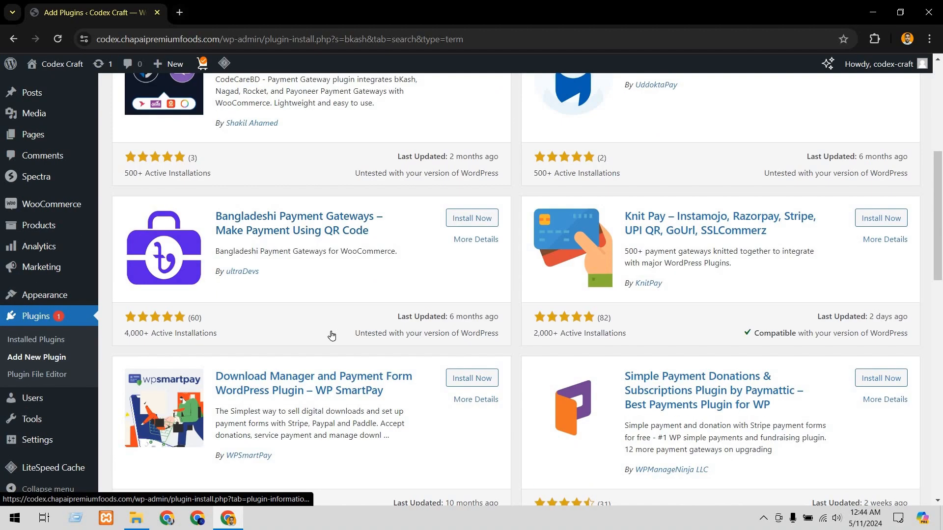
scroll(348, 342, "down", 3)
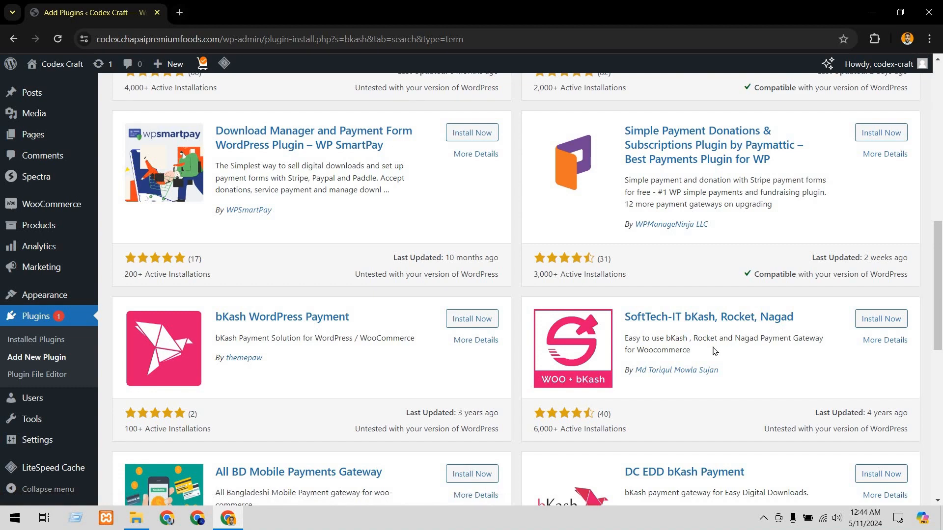
scroll(304, 283, "up", 5)
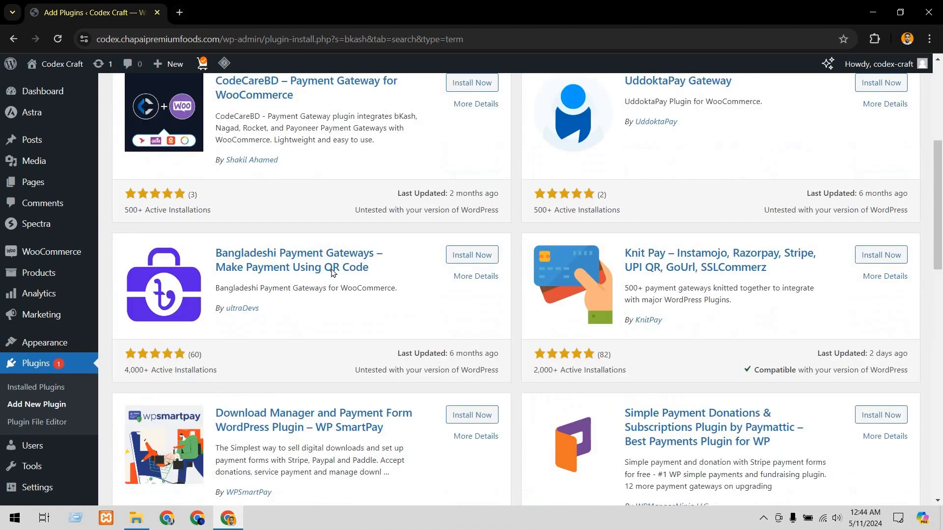
scroll(305, 284, "up", 4)
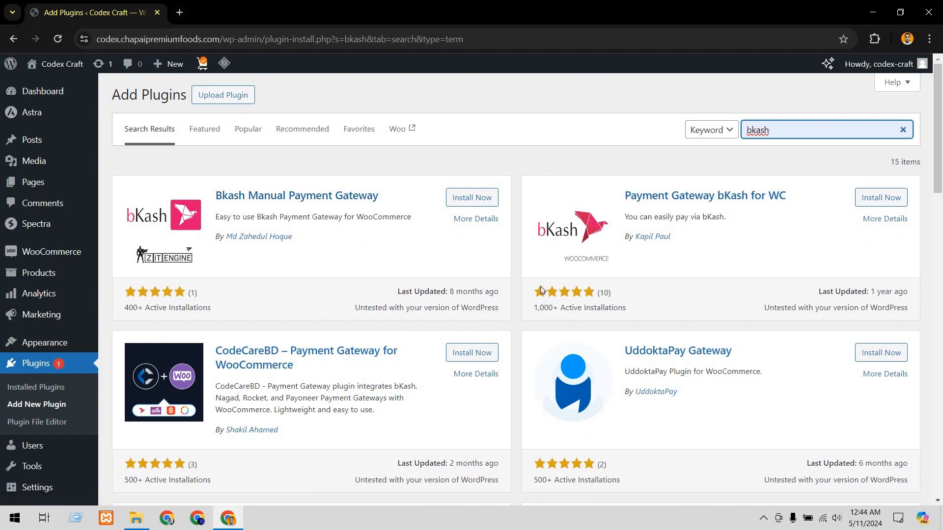
scroll(556, 293, "down", 1)
scroll(555, 293, "down", 6)
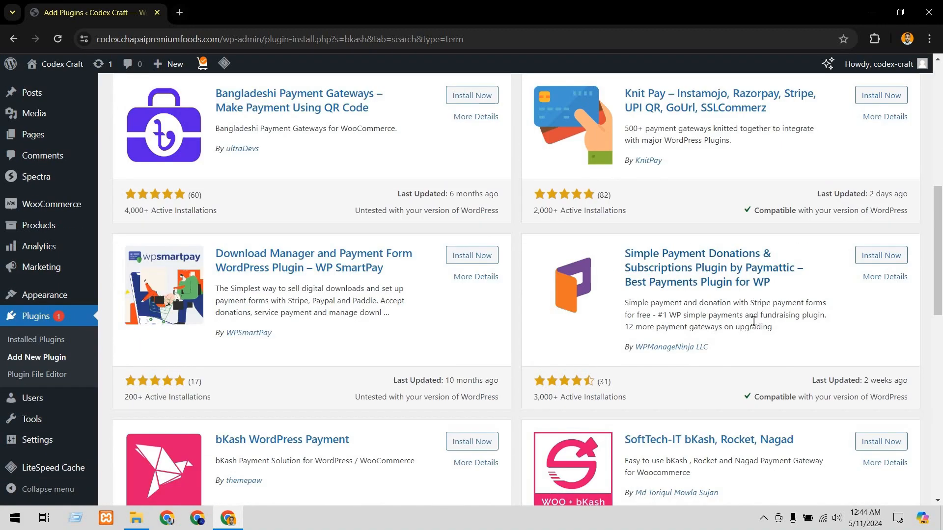
scroll(751, 318, "down", 3)
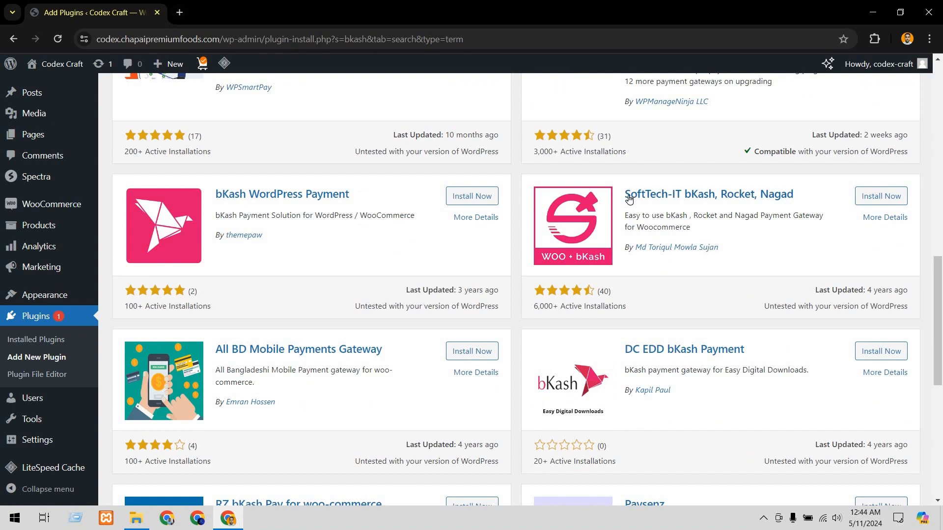
left_click_drag(625, 196, 730, 211)
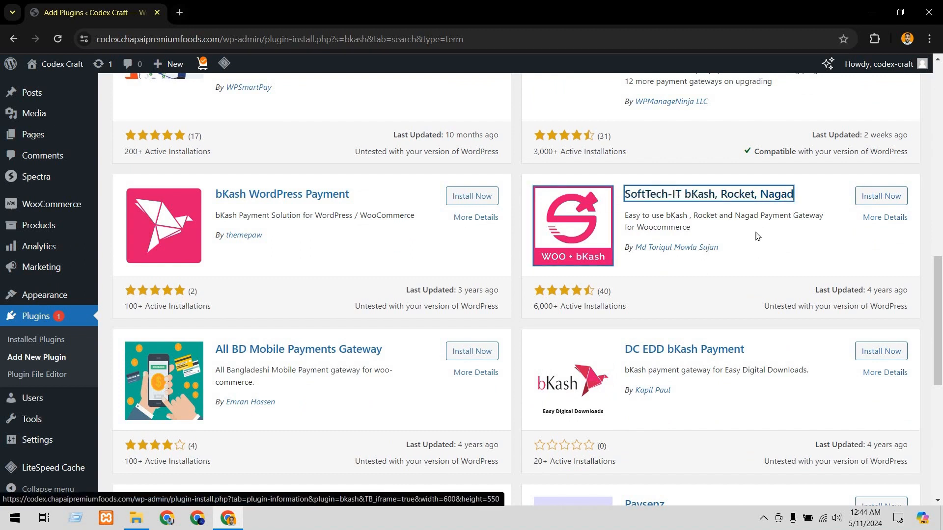
left_click(644, 264)
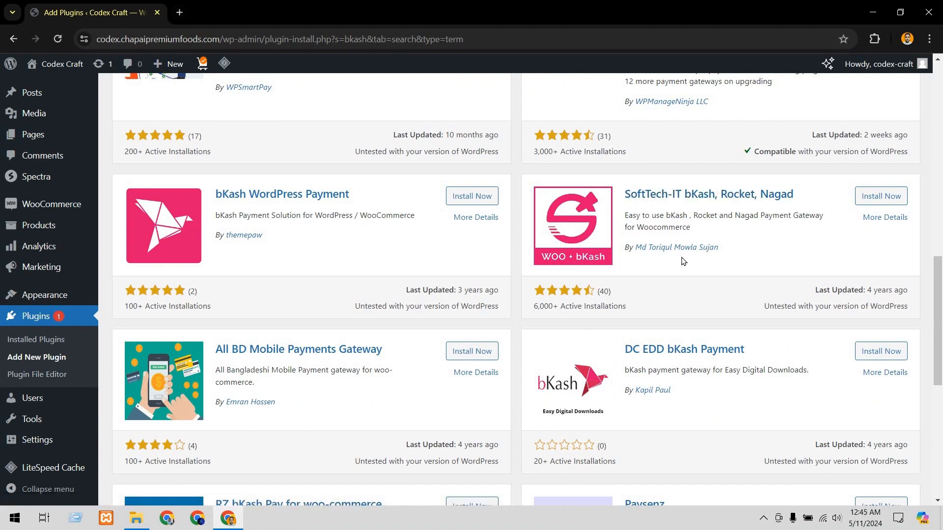
left_click(879, 197)
left_click(877, 196)
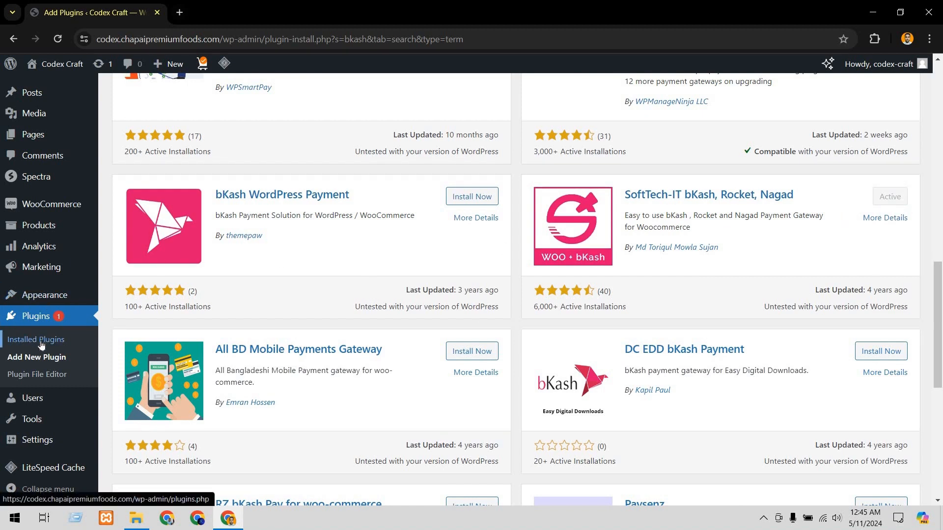
Open the list of installed plugins and look for the SoftTech-IT bKash, Rocket, Nagad plugin
left_click(68, 364)
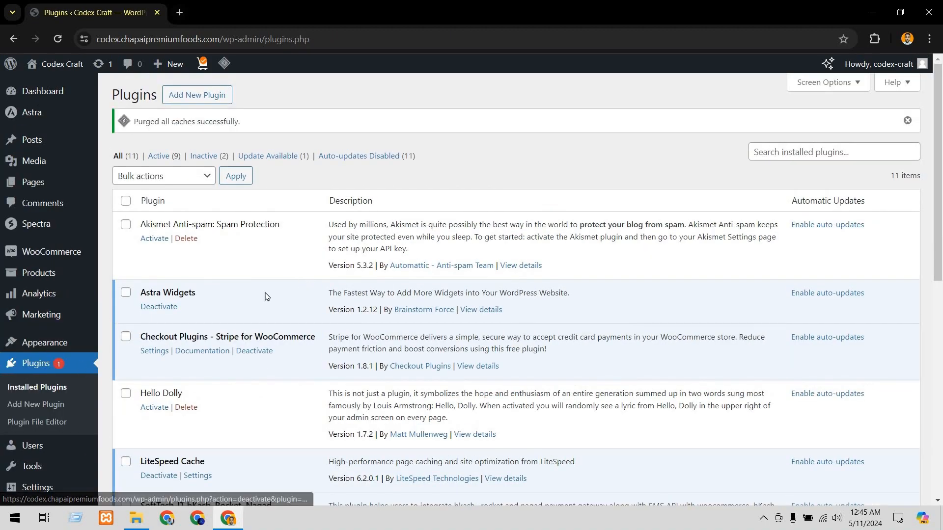
scroll(265, 296, "down", 10)
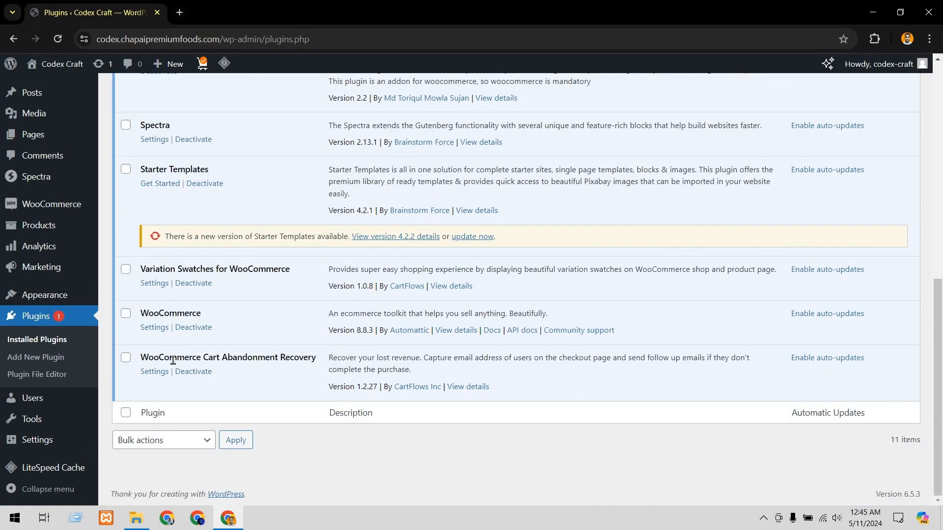
scroll(198, 352, "up", 5)
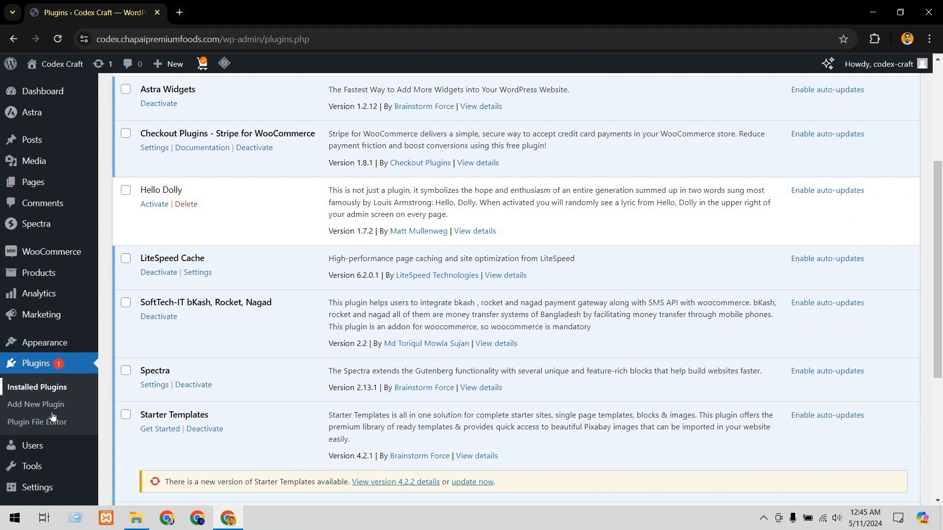
Go to the WooCommerce payment settings and open the management page of the bKash payment method
mouse_move(49, 252)
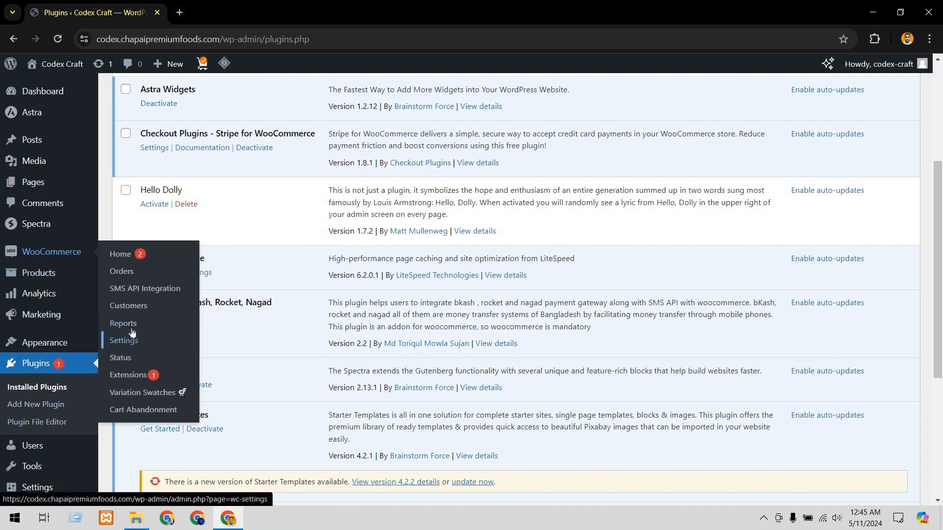
left_click(127, 341)
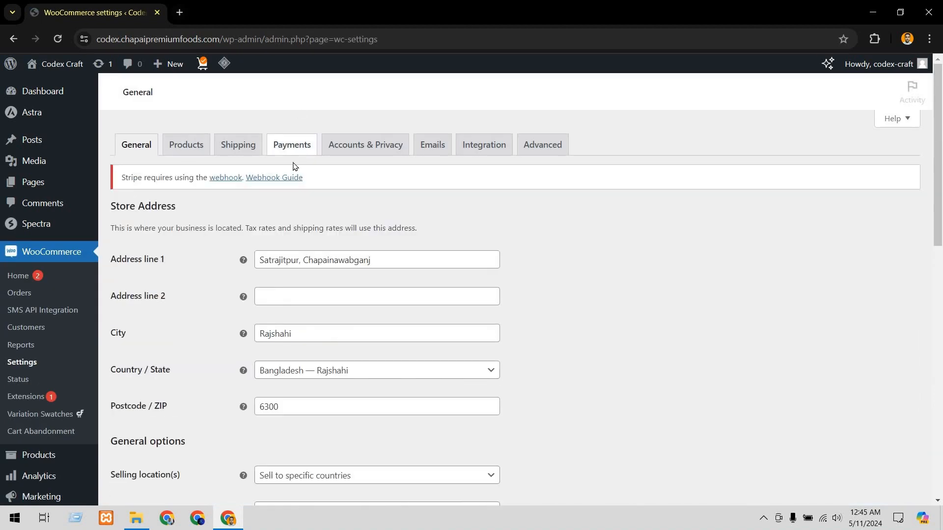
left_click(292, 150)
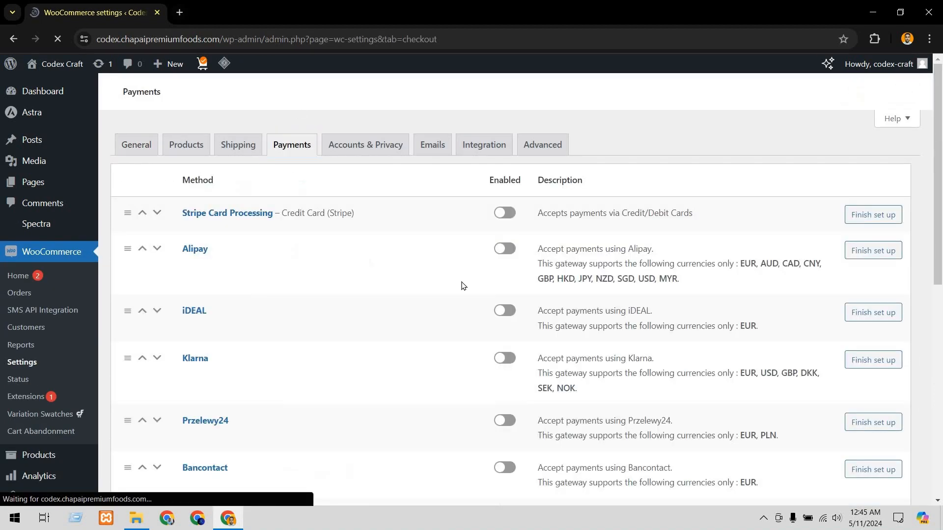
scroll(399, 298, "down", 6)
scroll(179, 239, "down", 8)
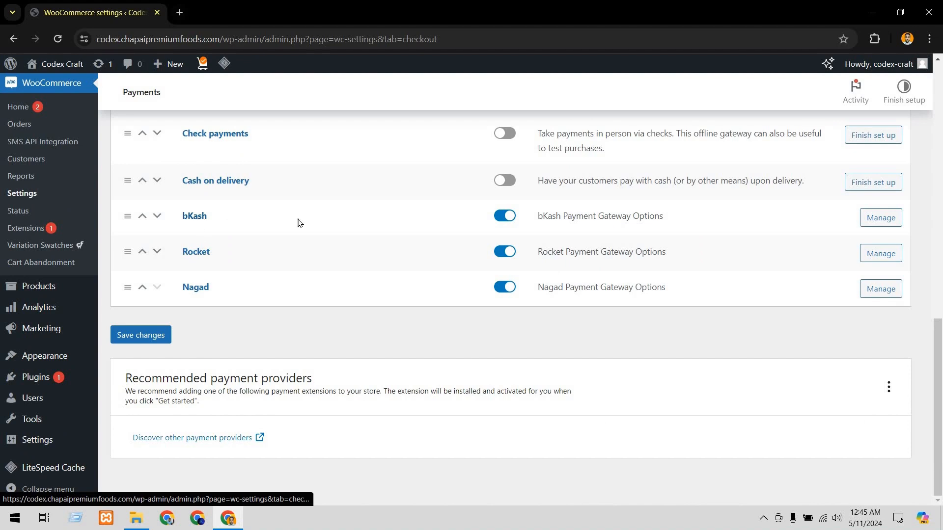
left_click(885, 222)
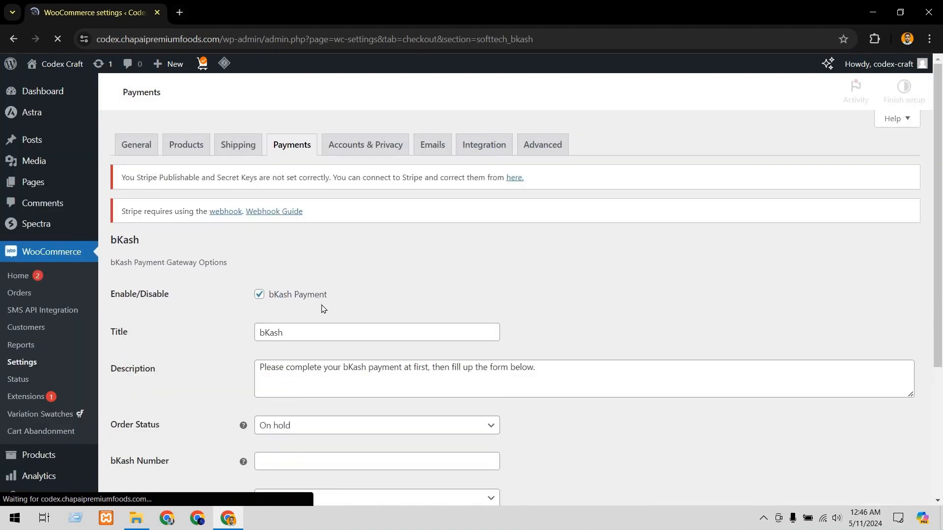
Set the order status of the bKash payment gateway to Processing
scroll(285, 228, "down", 3)
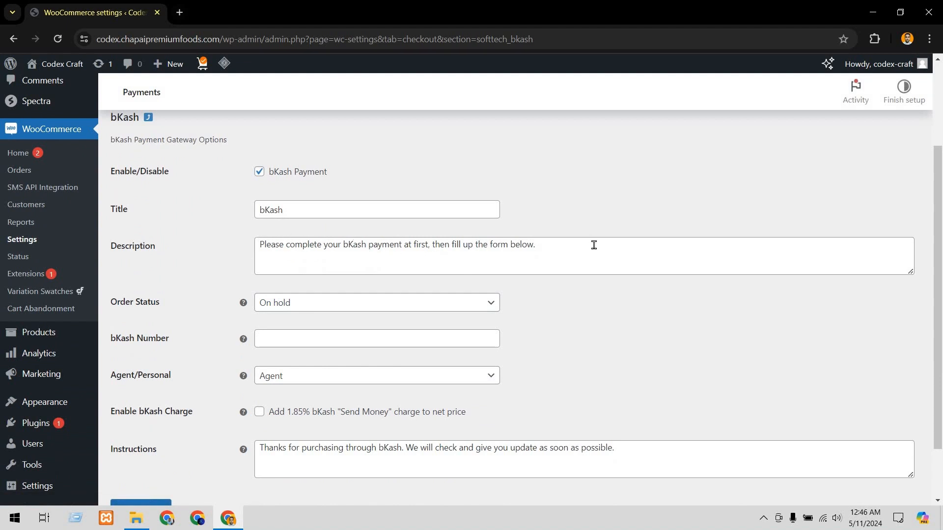
left_click(336, 254)
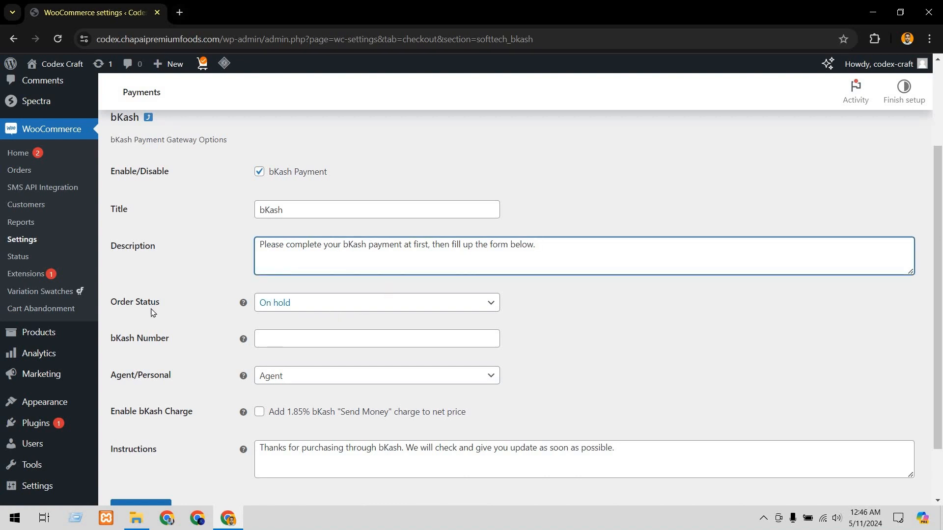
left_click(434, 306)
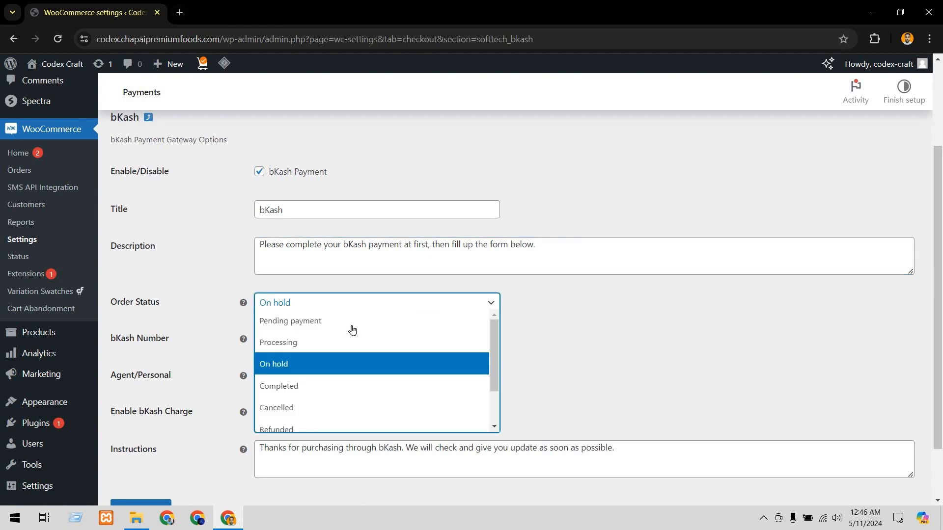
left_click(299, 344)
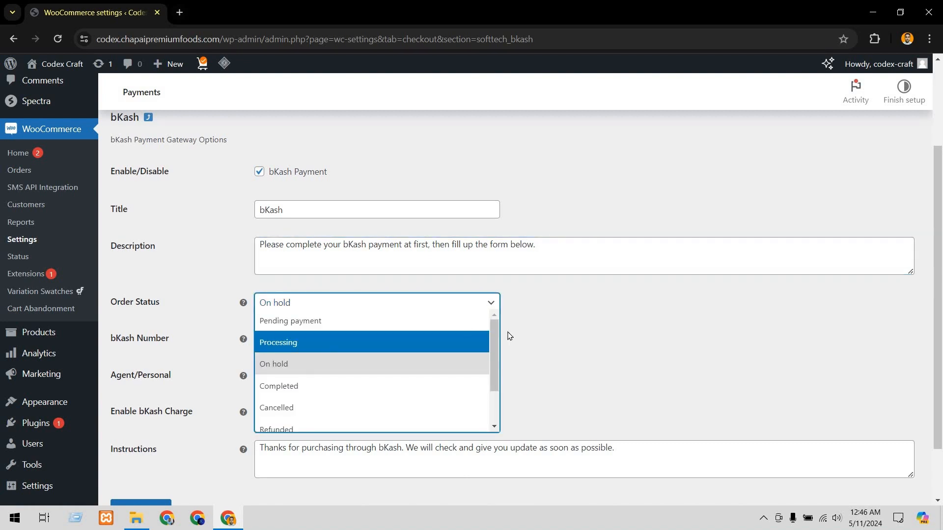
left_click(414, 312)
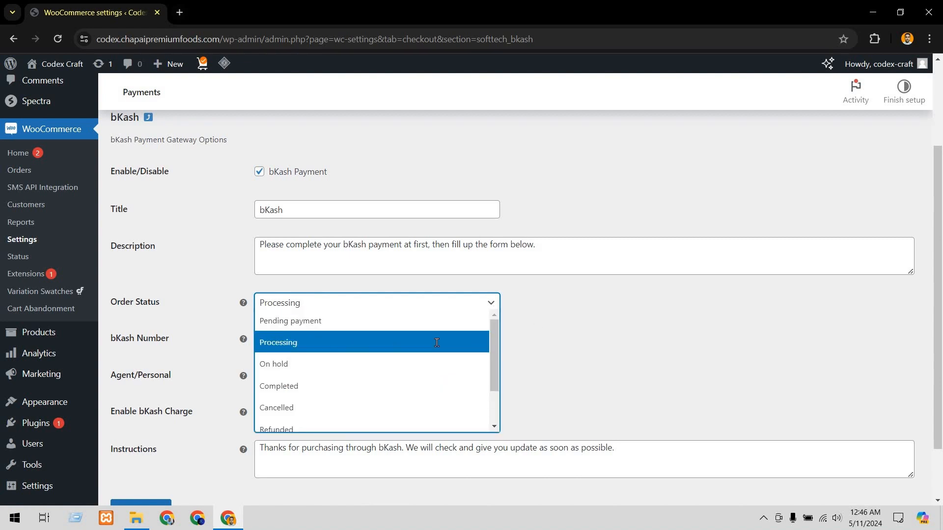
left_click(355, 345)
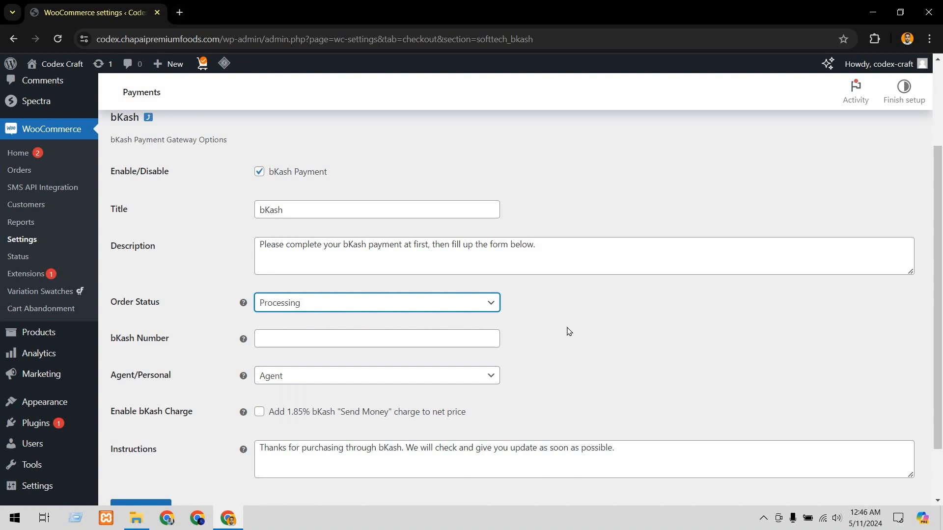
Enter the store's bKash phone number and set the bKash account type to Personal
left_click(295, 338)
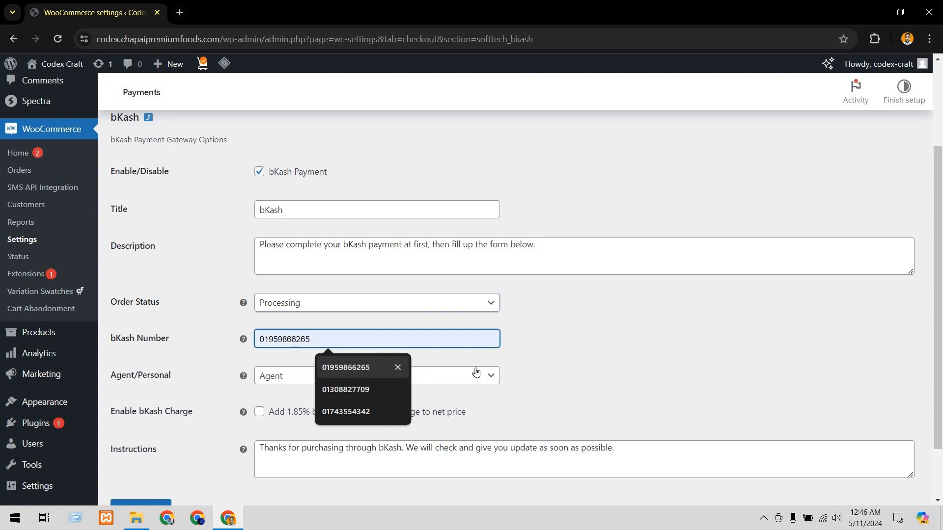
left_click(375, 381)
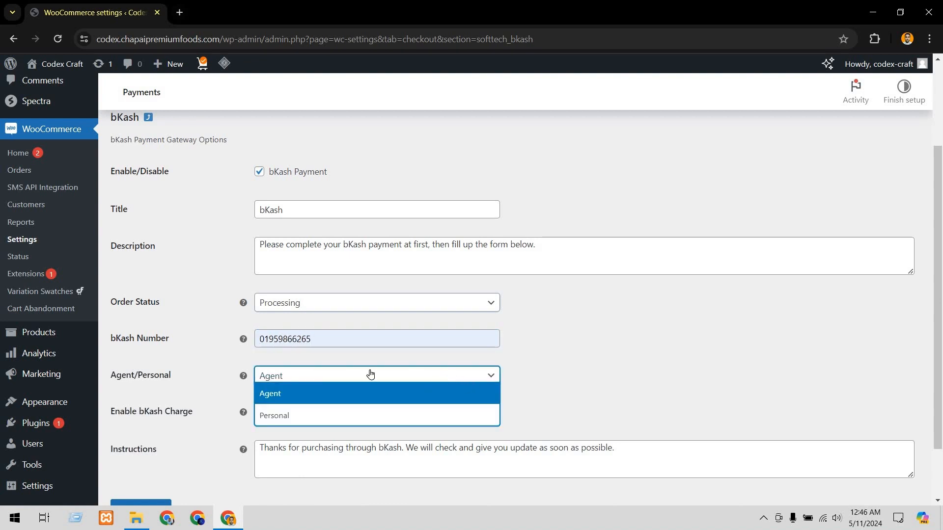
left_click(337, 391)
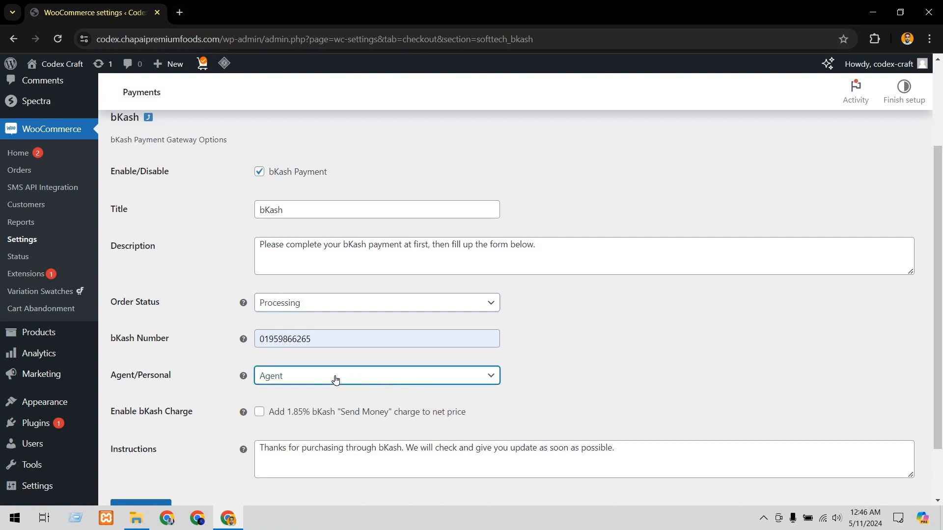
key("space")
left_click(286, 414)
scroll(205, 372, "down", 1)
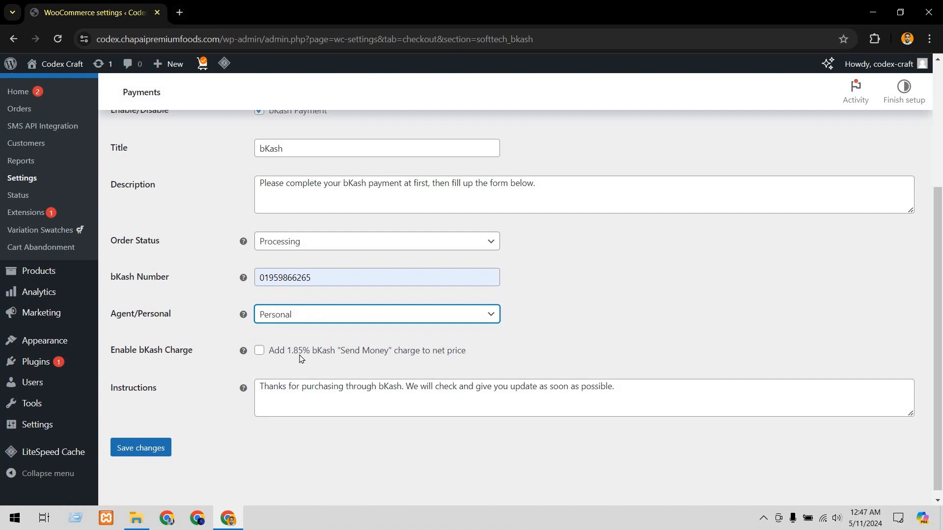
Try the option adding the 1.85% bKash charge, switch it back off, and highlight the Instructions text
left_click(259, 351)
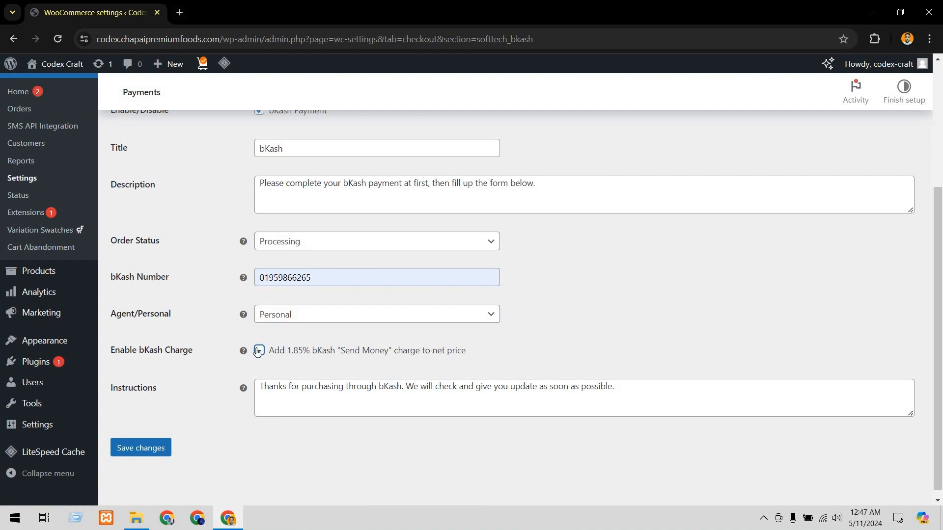
left_click(258, 352)
key("Tab")
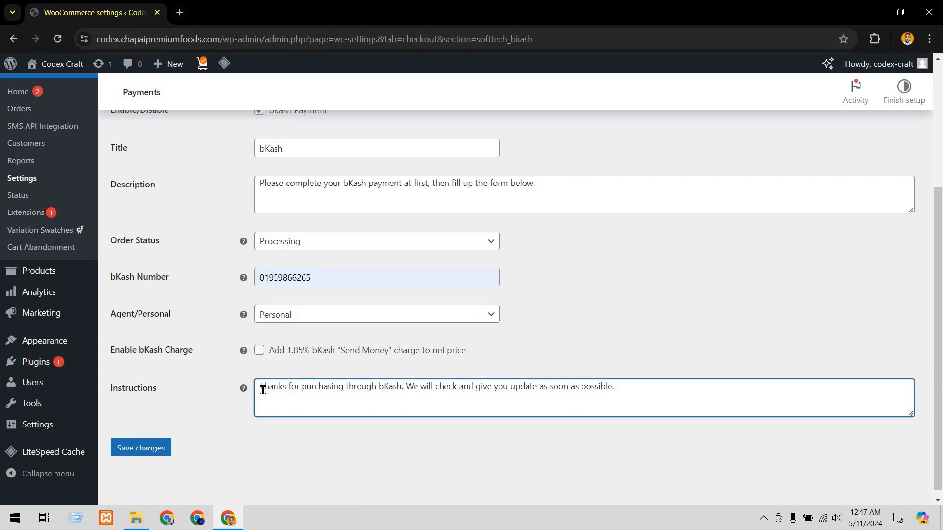
triple_click(698, 388)
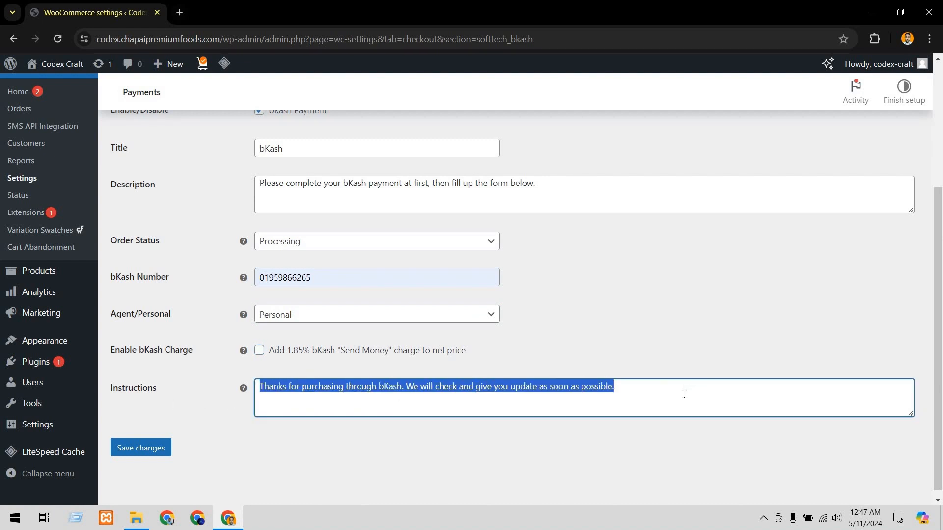
left_click(684, 395)
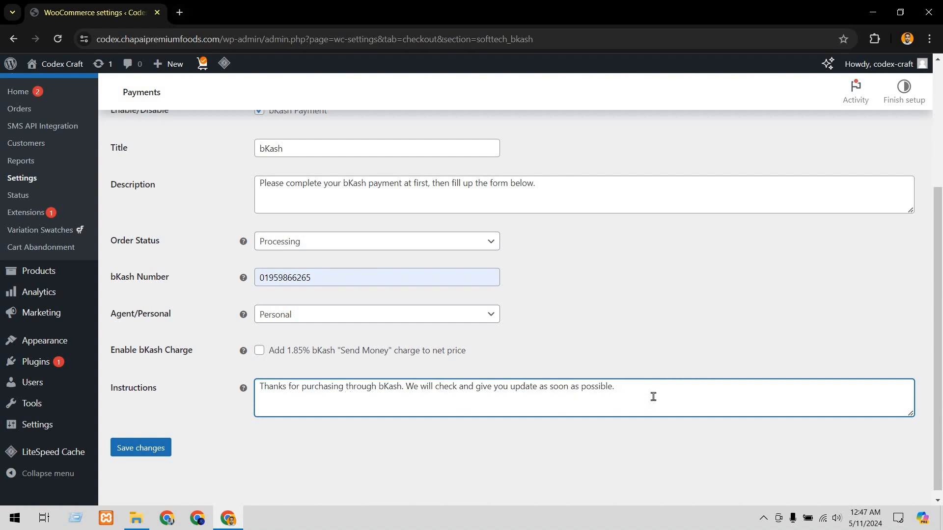
triple_click(745, 389)
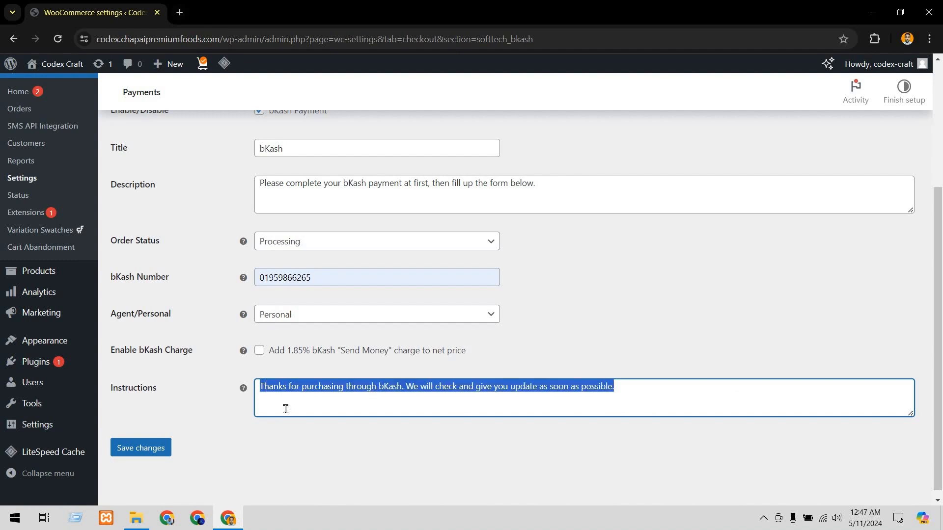
left_click(215, 442)
Look over the completed bKash gateway options and save the changes
scroll(418, 393, "up", 5)
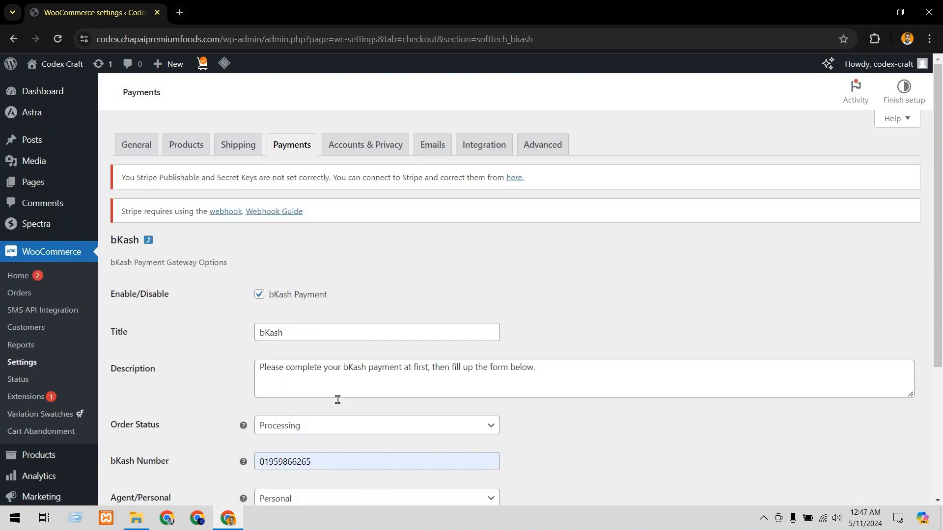
scroll(261, 393, "down", 5)
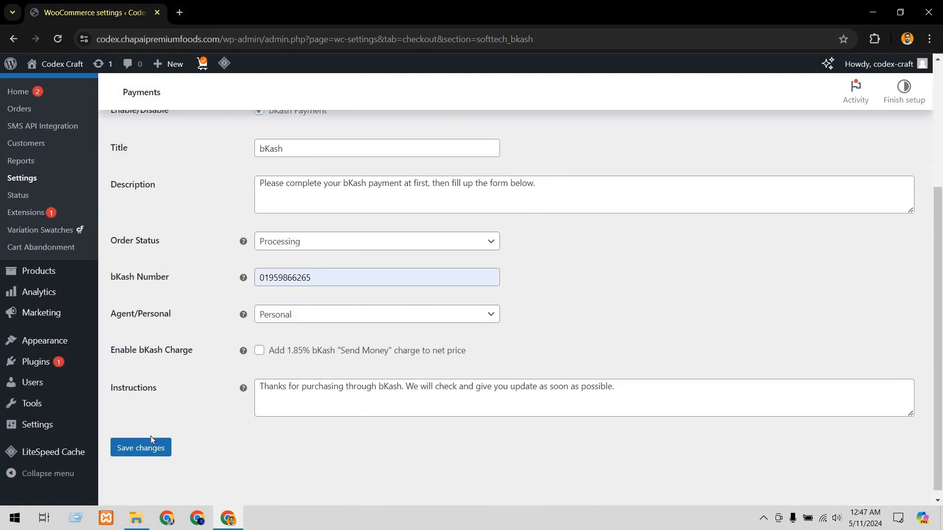
left_click(143, 447)
left_click(143, 448)
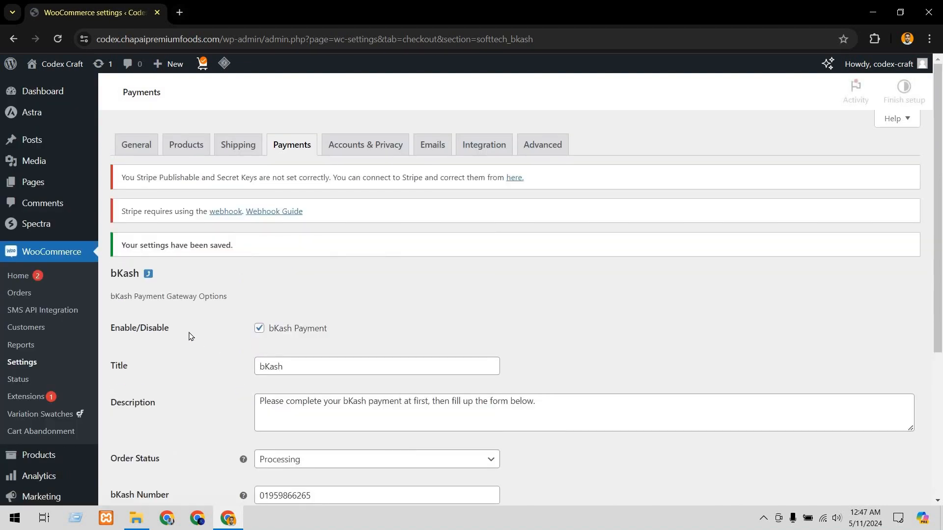
Return to the list of payment methods and open the Rocket gateway's settings
left_click(148, 277)
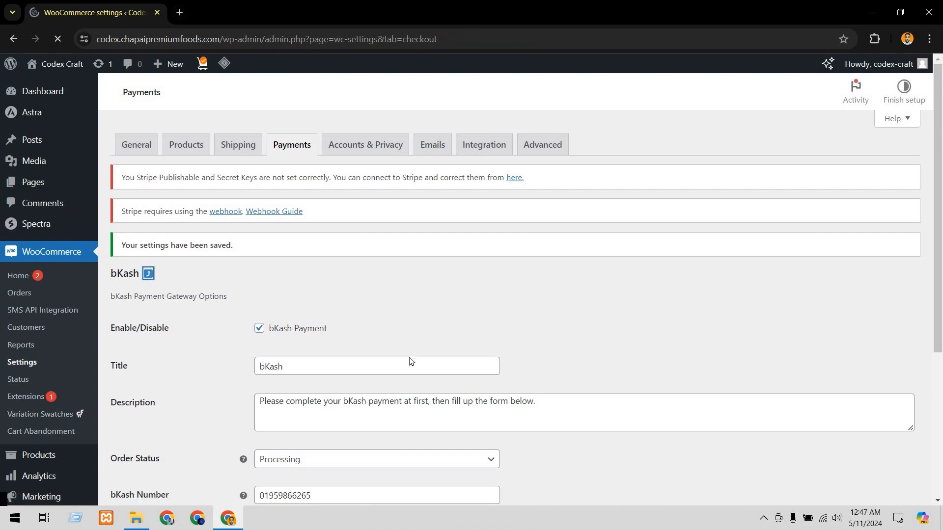
scroll(314, 383, "down", 3)
scroll(343, 391, "down", 8)
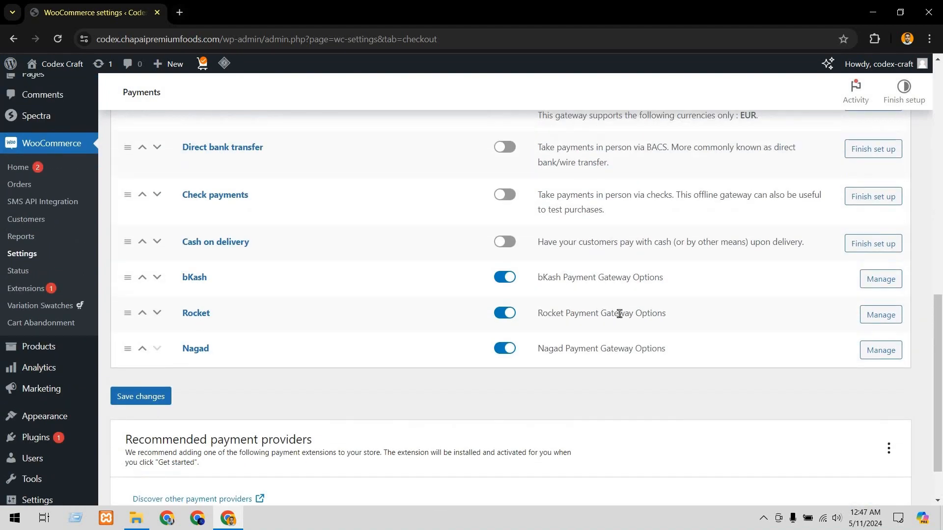
left_click(879, 315)
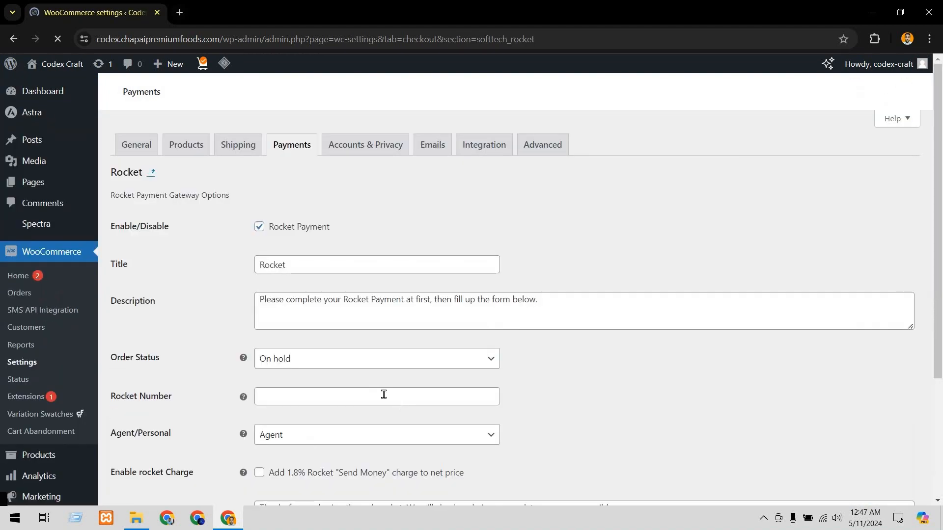
Set the order status of the Rocket payment gateway to Processing
scroll(295, 309, "down", 3)
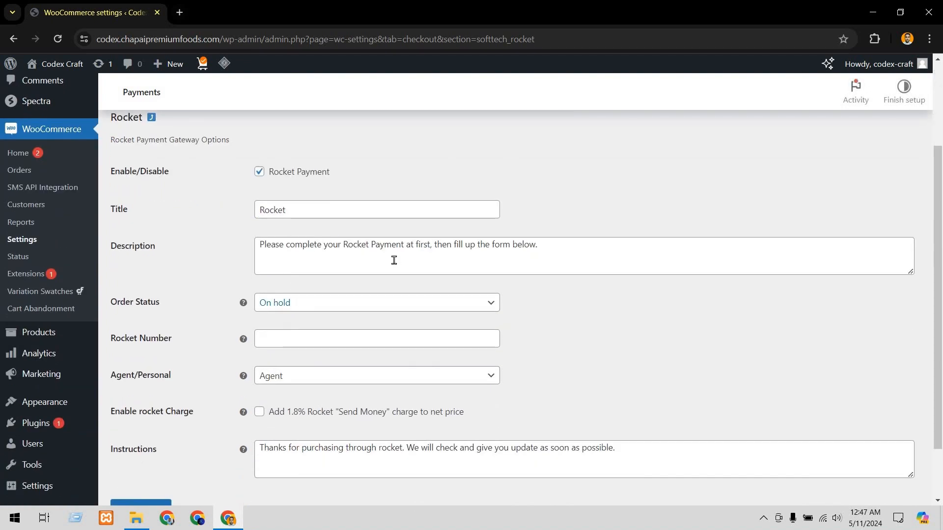
left_click(301, 302)
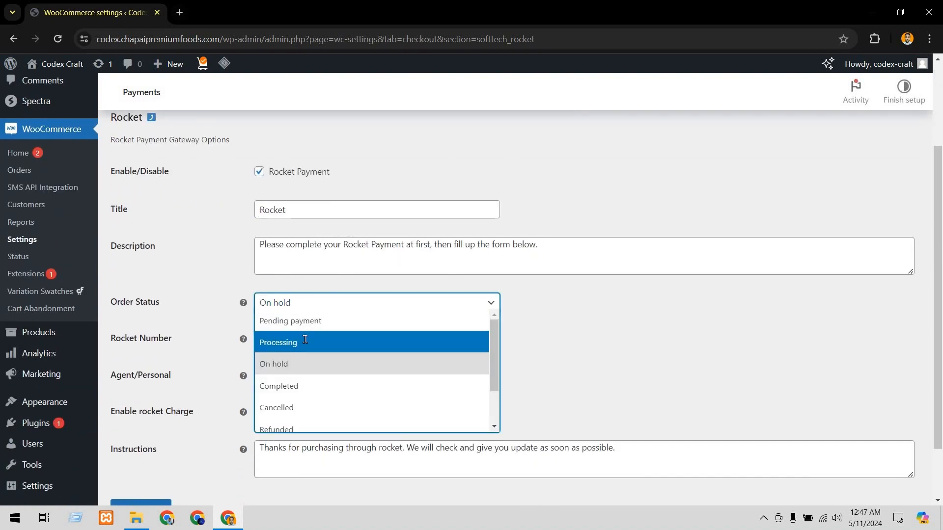
left_click(302, 341)
Enter the store's Rocket phone number, set the Rocket account type to Personal and save the changes
left_click(362, 340)
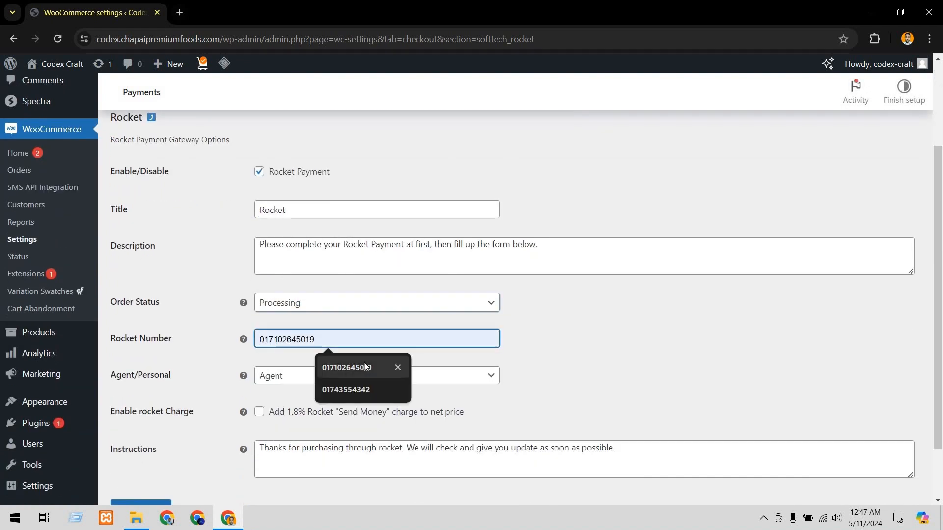
left_click(365, 367)
left_click(319, 376)
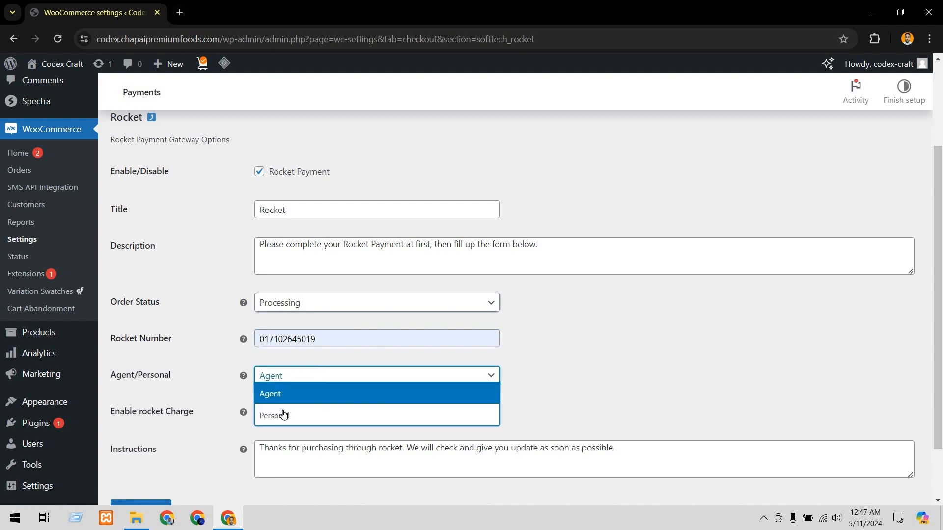
left_click(320, 414)
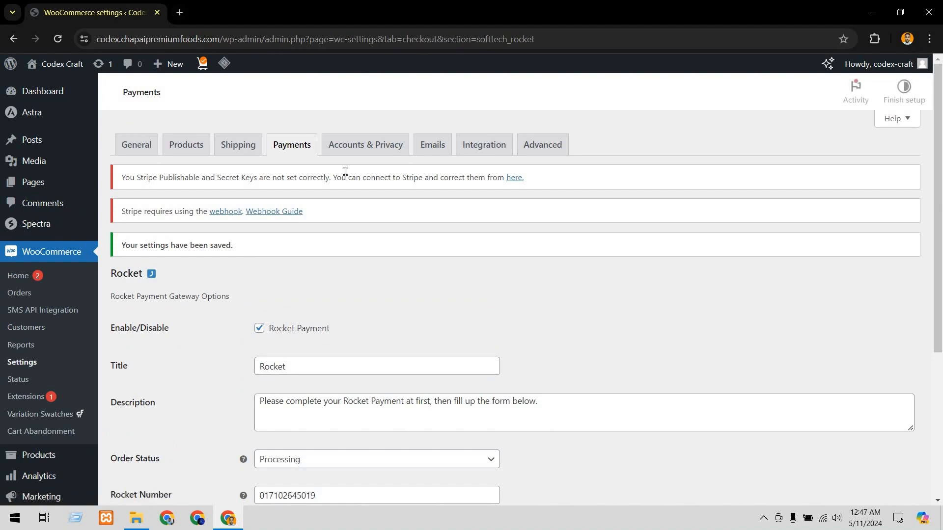
Go back to the payment methods list and open the Nagad gateway's settings
scroll(202, 239, "down", 1)
scroll(196, 239, "up", 1)
left_click(151, 277)
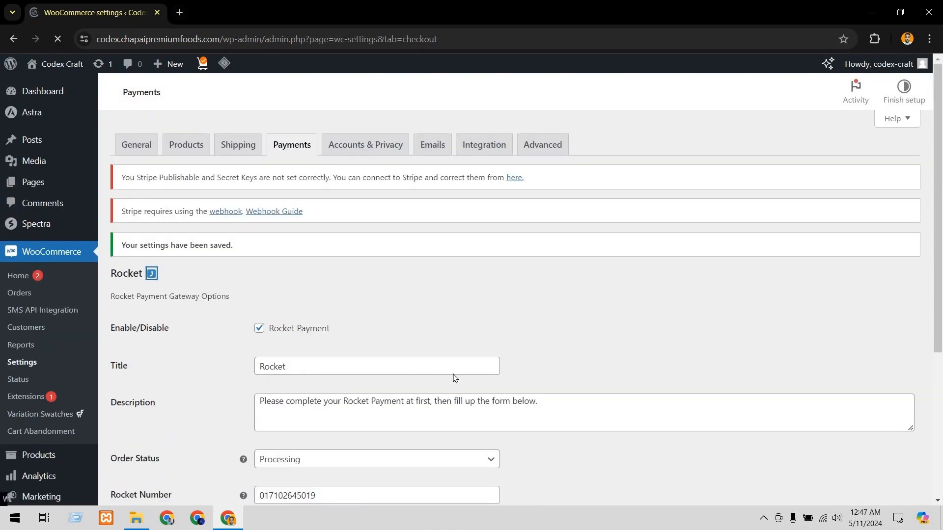
scroll(362, 393, "down", 8)
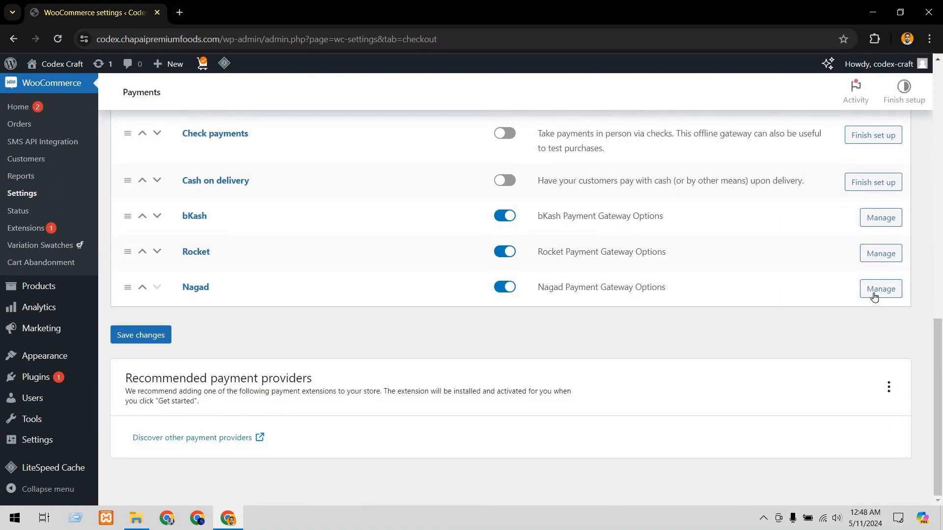
left_click(875, 295)
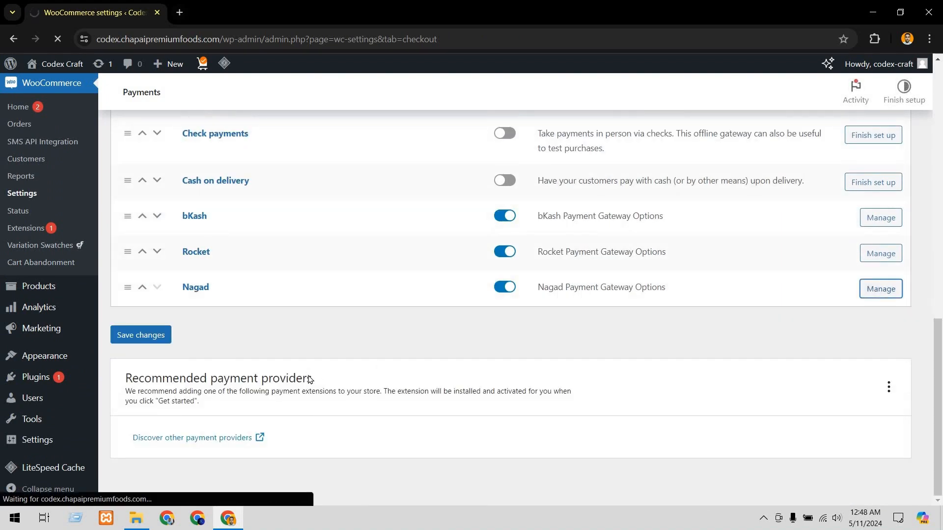
Set the order status of the Nagad payment gateway to Processing
scroll(316, 381, "down", 3)
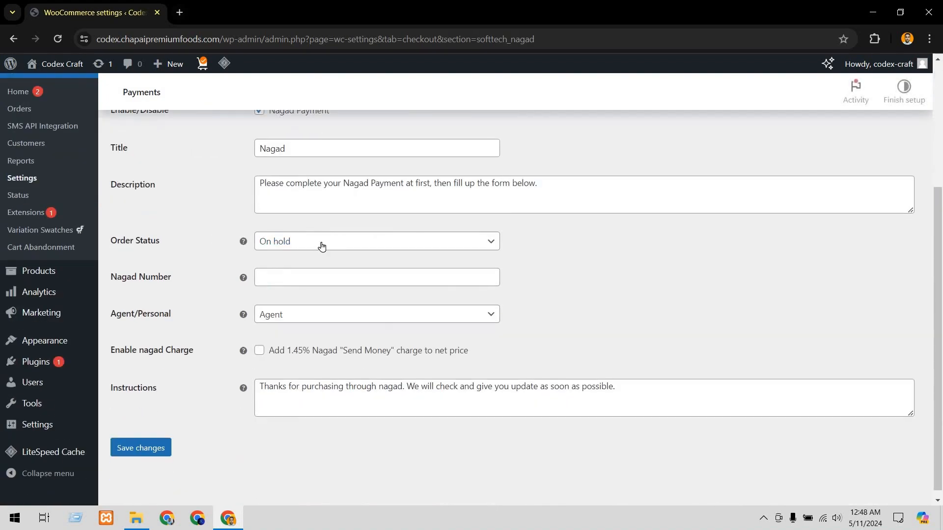
left_click(322, 246)
left_click(297, 282)
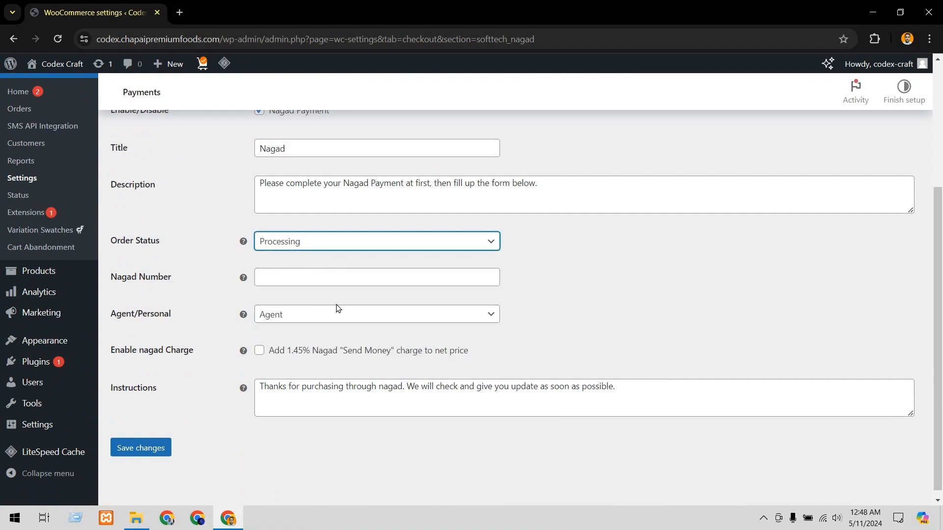
Enter the store's Nagad phone number, set the Nagad account type to Personal and save the changes
left_click(328, 277)
left_click(338, 306)
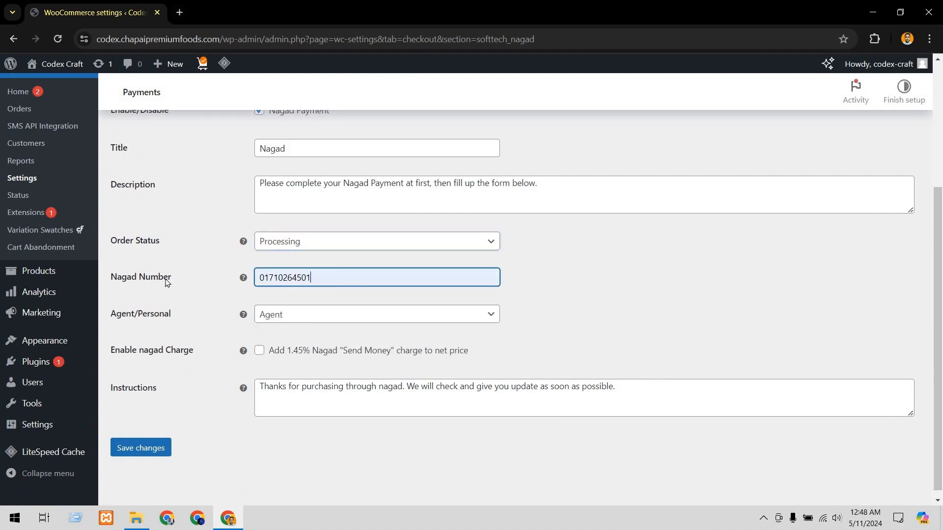
left_click(325, 318)
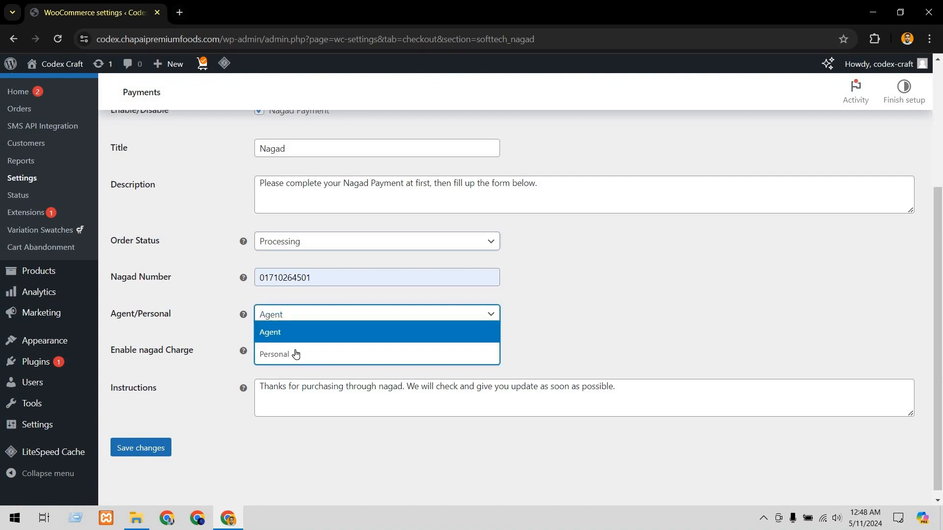
left_click(295, 354)
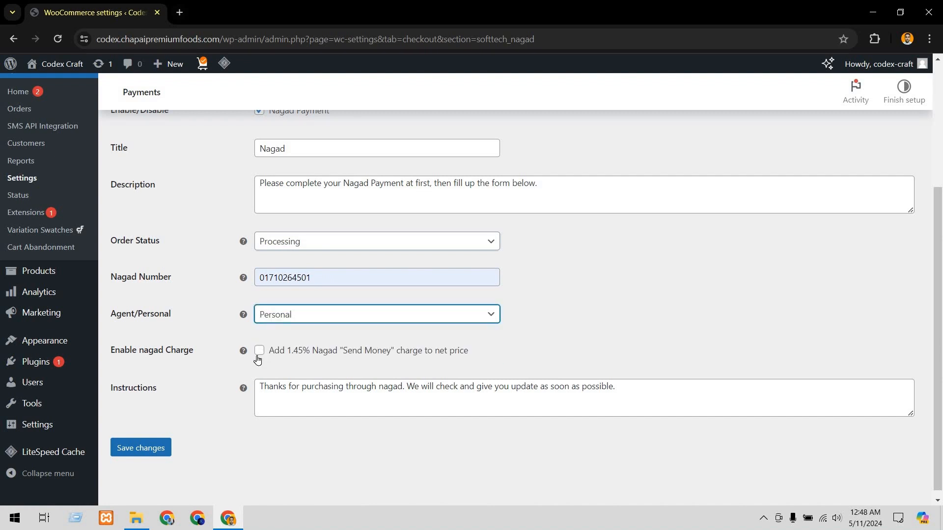
left_click(143, 454)
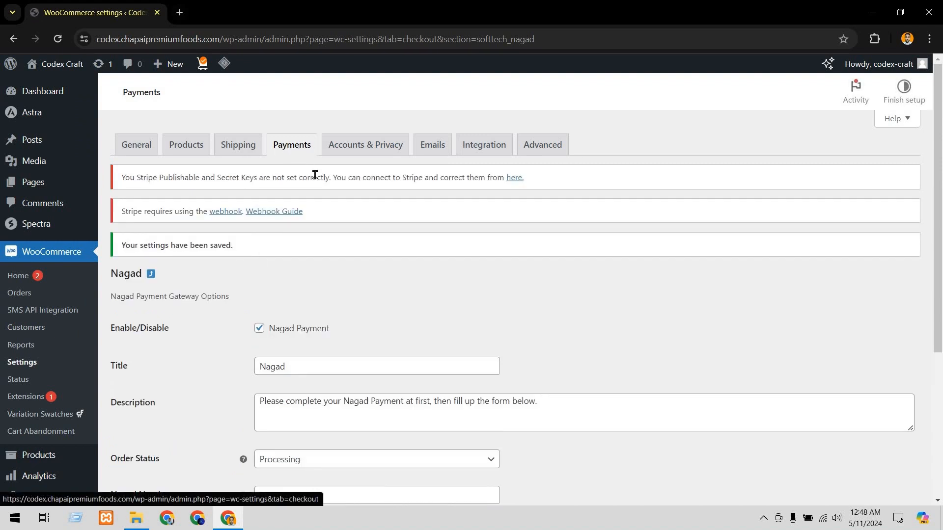
In the Accounts & Privacy settings, disallow orders without an account and allow logging into an existing account during checkout
left_click(369, 153)
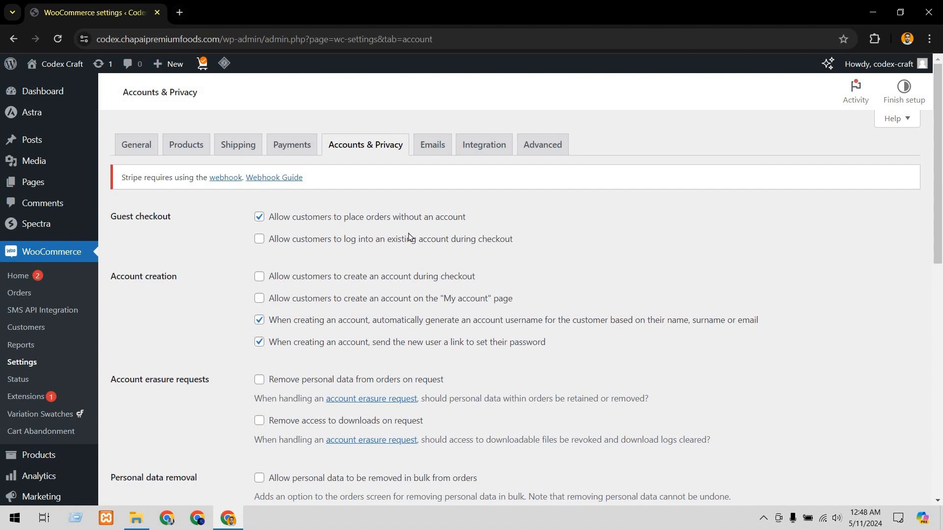
left_click(259, 217)
left_click(260, 240)
Allow account creation during checkout and on the "My account" page, and turn off sending new users a link to set their password
left_click(260, 277)
left_click(260, 301)
left_click(344, 345)
Look over the privacy policy and personal data retention options and save the Accounts & Privacy changes
scroll(294, 354, "down", 3)
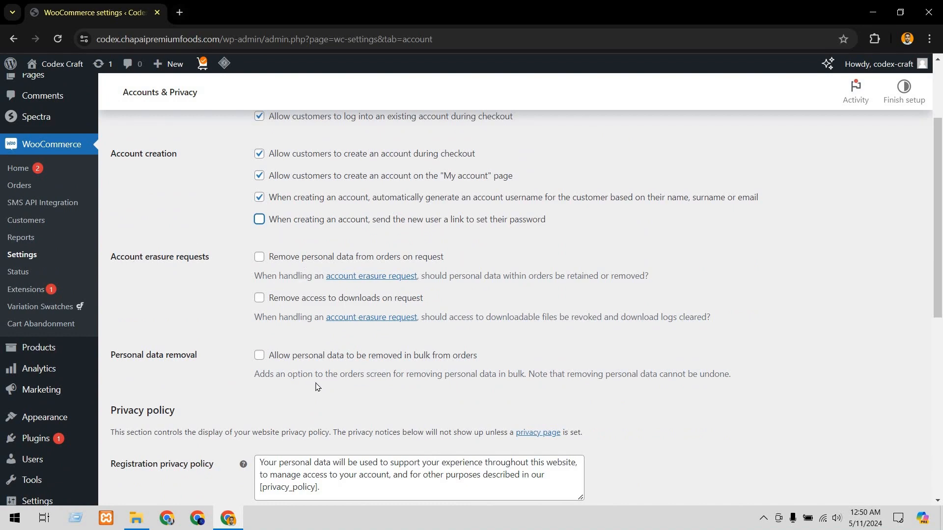
scroll(416, 380, "down", 7)
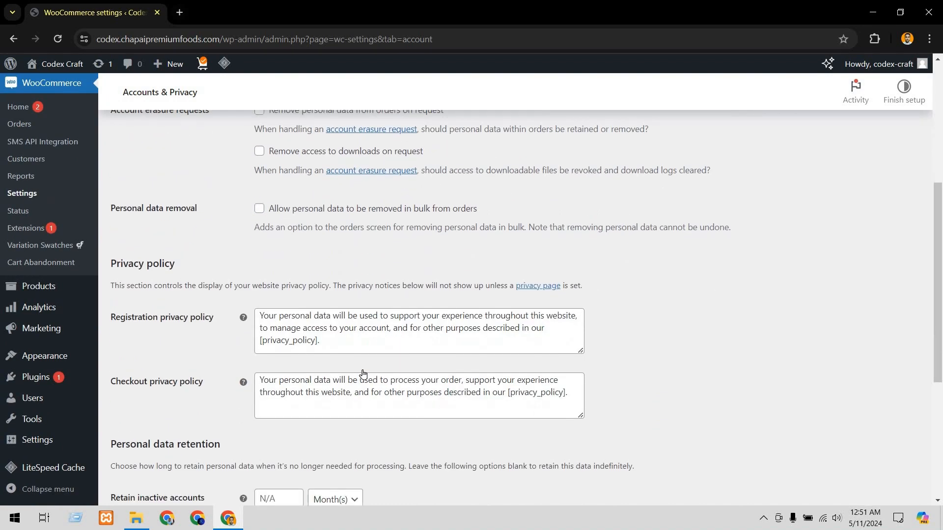
scroll(449, 373, "down", 2)
left_click(147, 440)
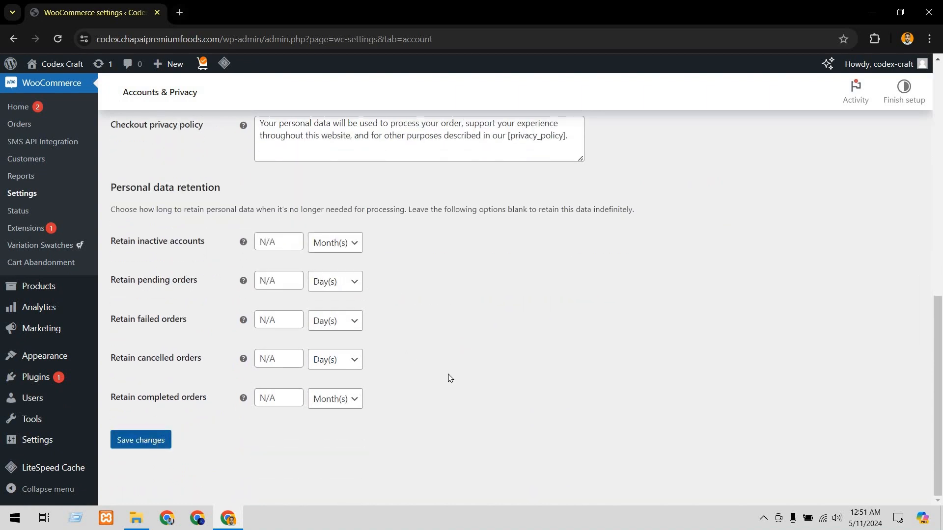
scroll(525, 357, "up", 9)
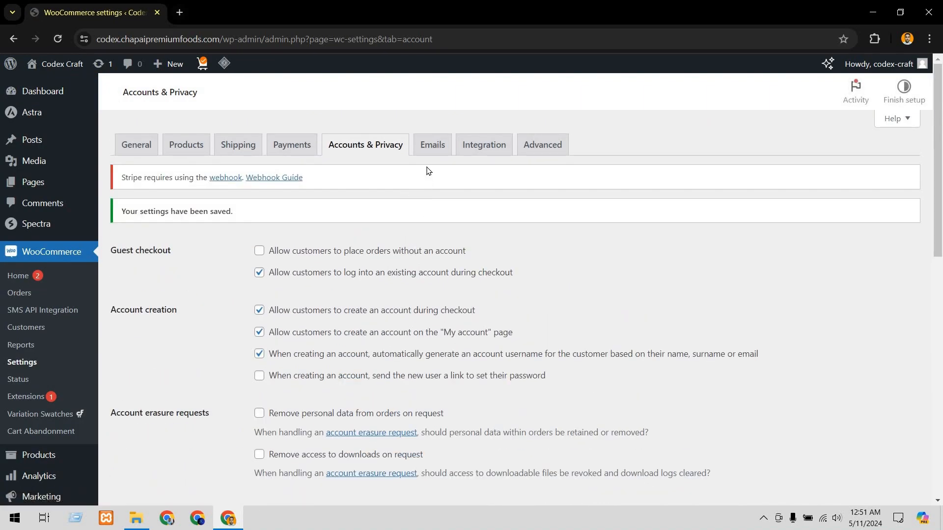
Examine the e-mail notifications list, checking the recipients of the New order and Cancelled order notifications
left_click(434, 147)
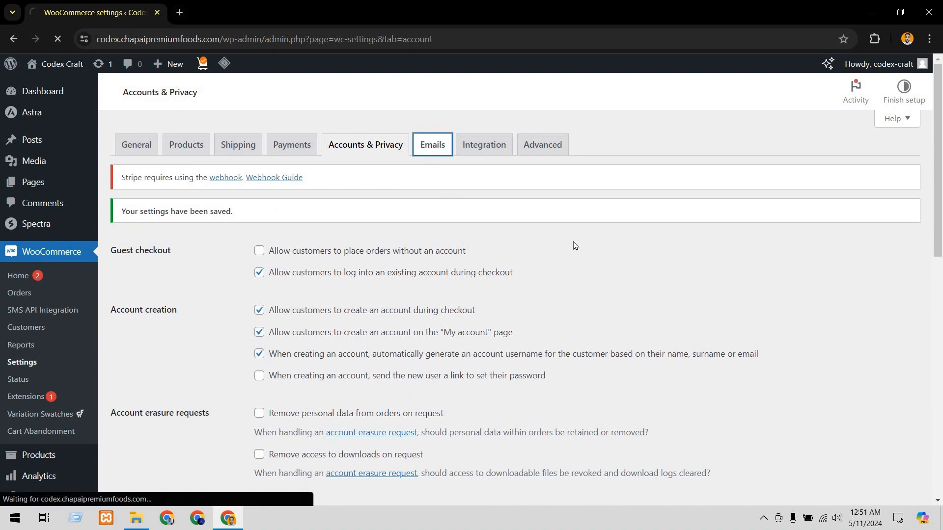
scroll(169, 199, "down", 2)
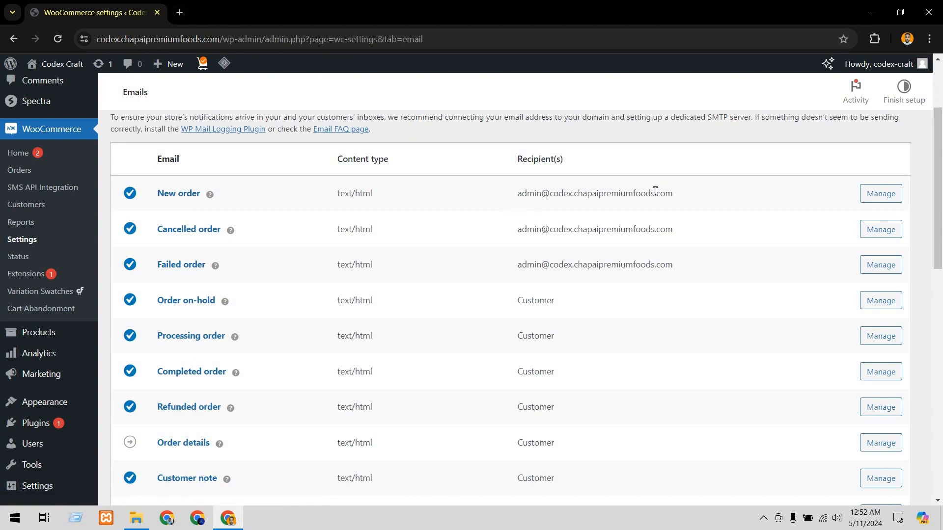
triple_click(671, 193)
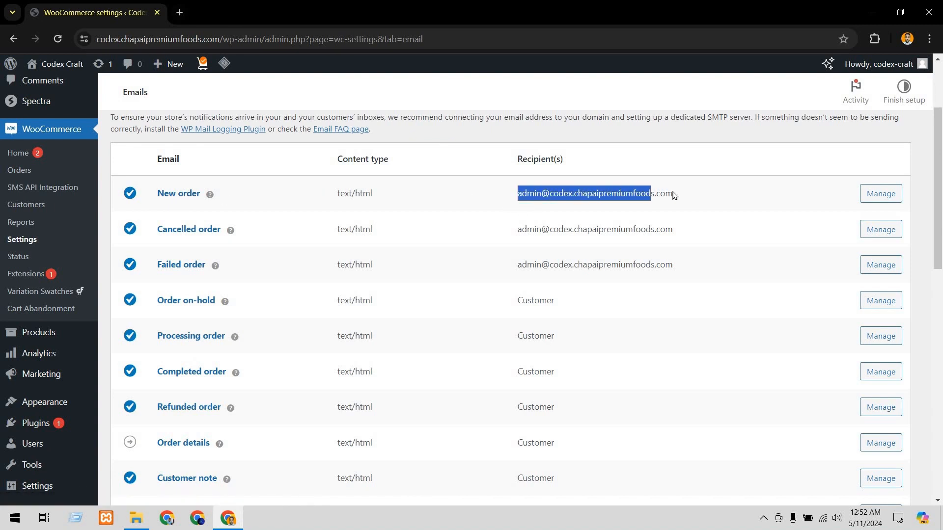
left_click(234, 243)
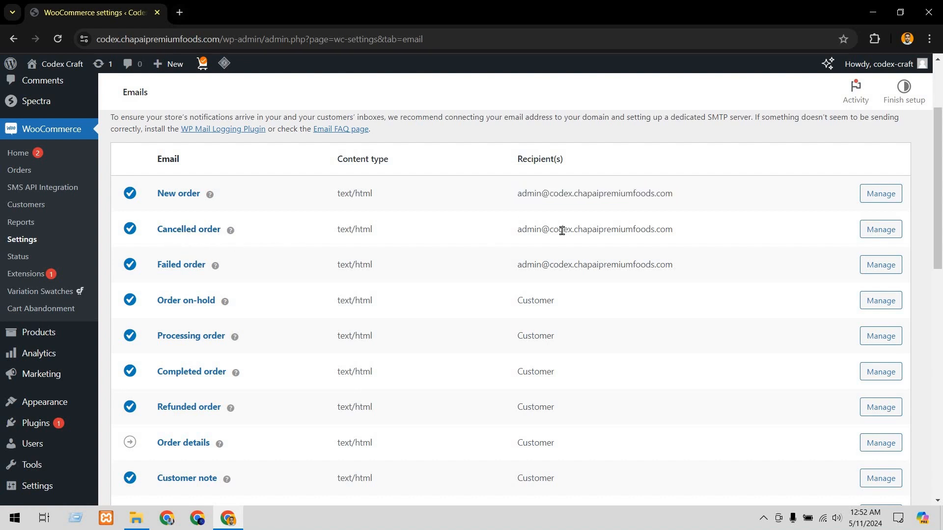
left_click_drag(517, 230, 671, 229)
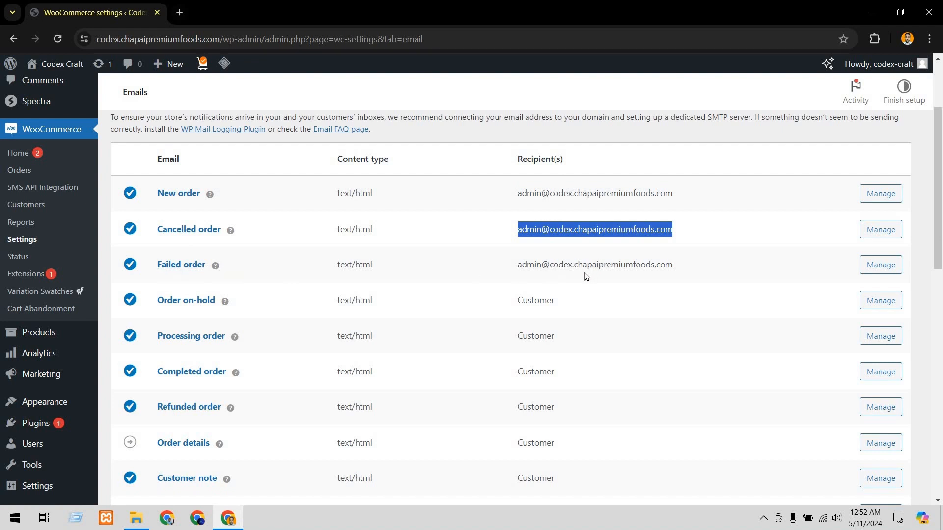
scroll(389, 248, "down", 3)
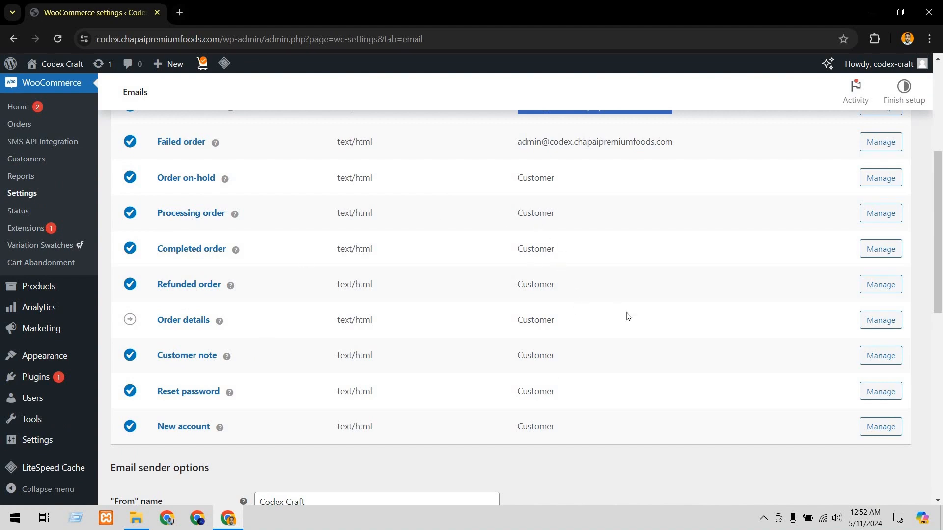
scroll(645, 345, "up", 2)
scroll(645, 345, "up", 2)
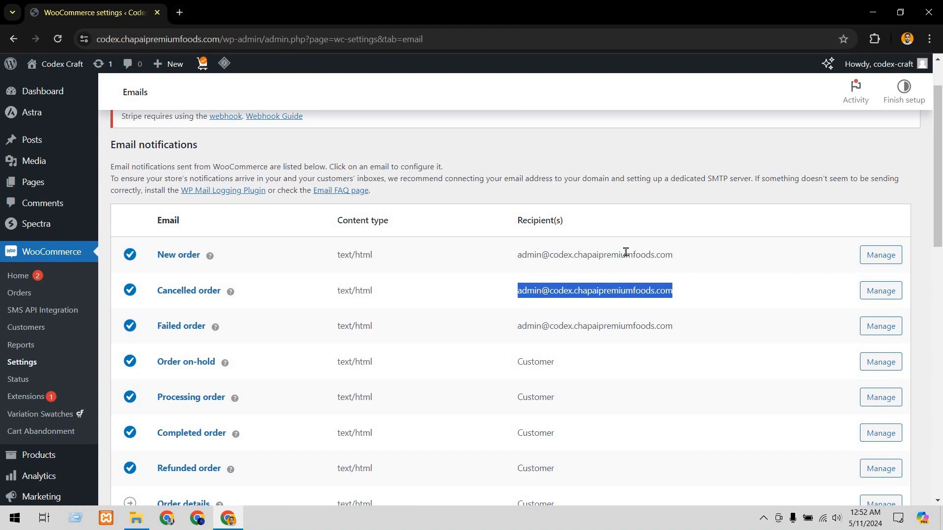
left_click_drag(518, 257, 685, 261)
left_click(671, 270)
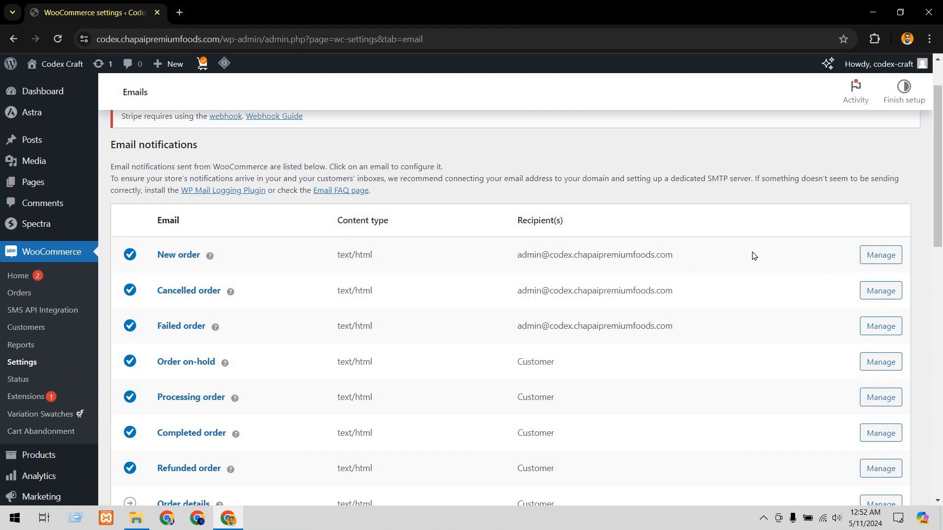
Open the New order e-mail notification and change its recipient to the store's correct e-mail address
left_click(868, 260)
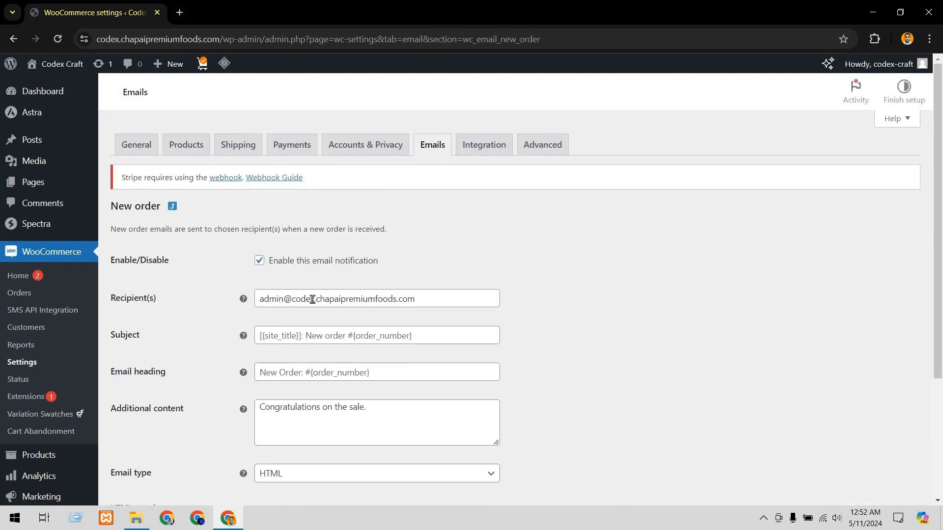
left_click(317, 300)
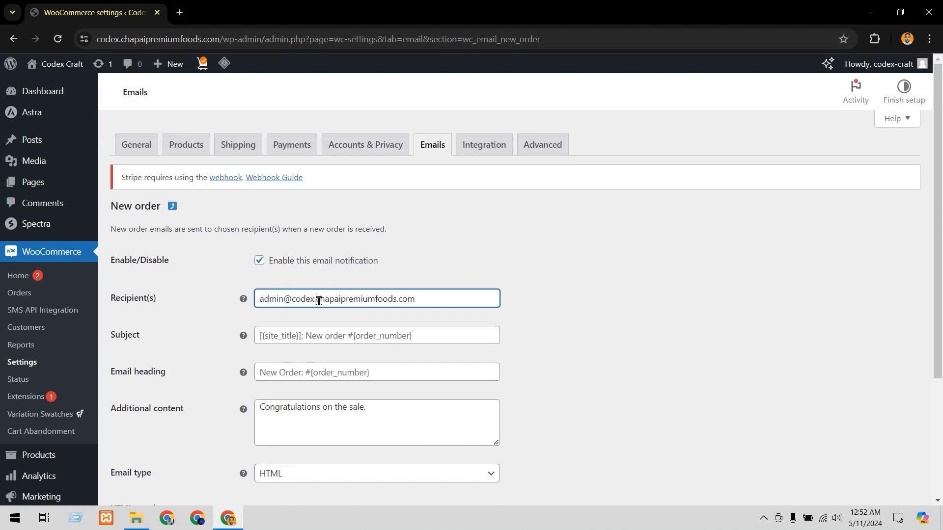
key("BackSpace")
type("@")
left_click(291, 299)
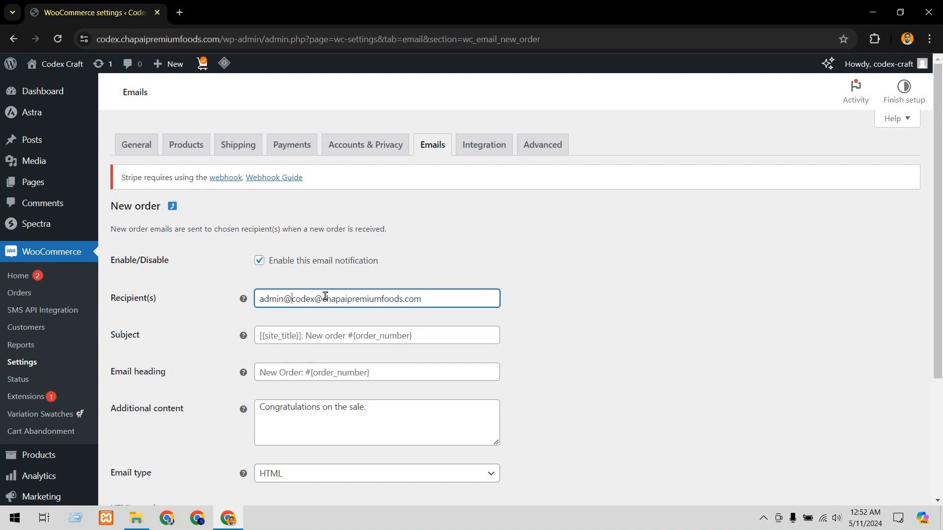
key("BackSpace")
key("BackSpace")
key("BackSpace")
key("BackSpace")
key("BackSpace")
key("BackSpace")
left_click_drag(393, 298, 234, 300)
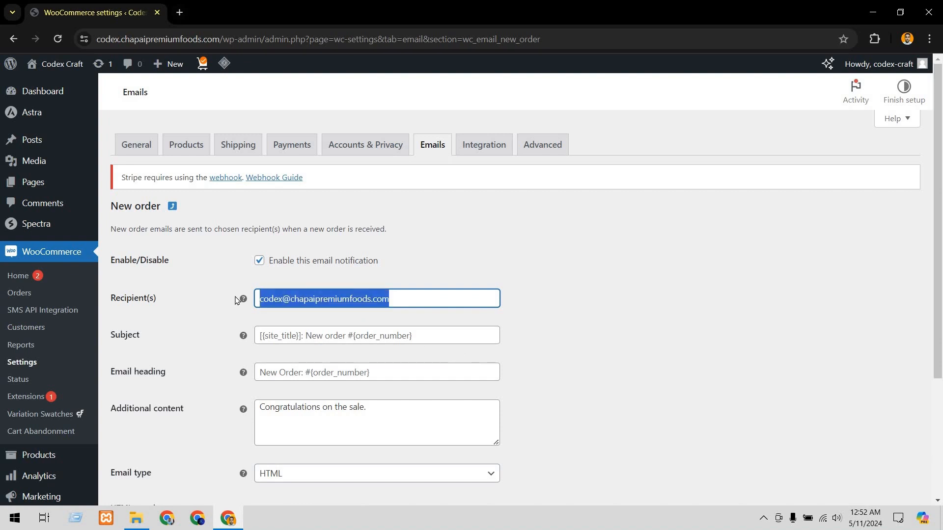
left_click(431, 299)
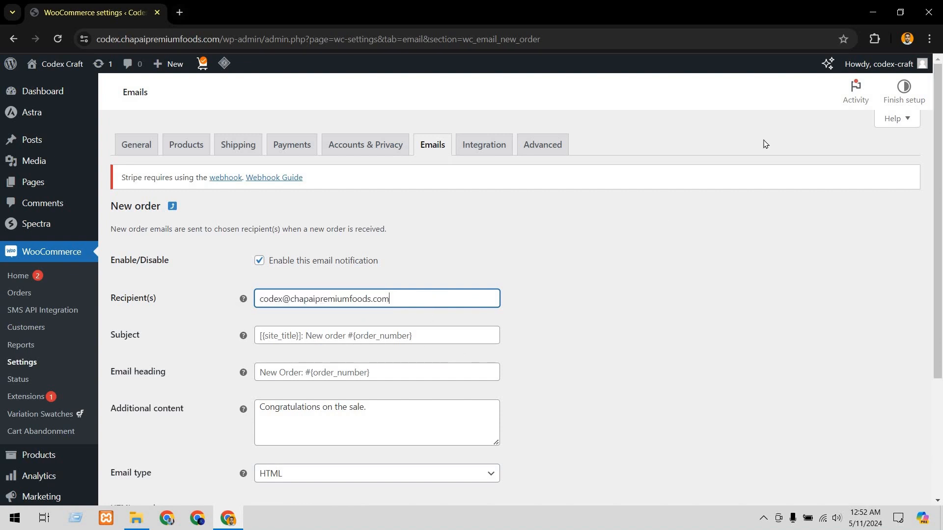
Review the subject, heading, additional content and e-mail type of the New order notification and save its changes
scroll(427, 314, "down", 3)
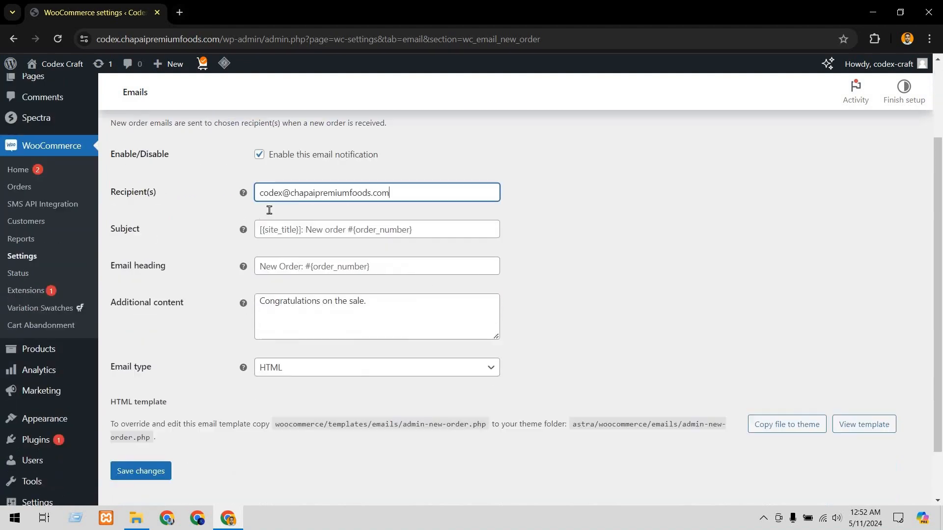
left_click(414, 216)
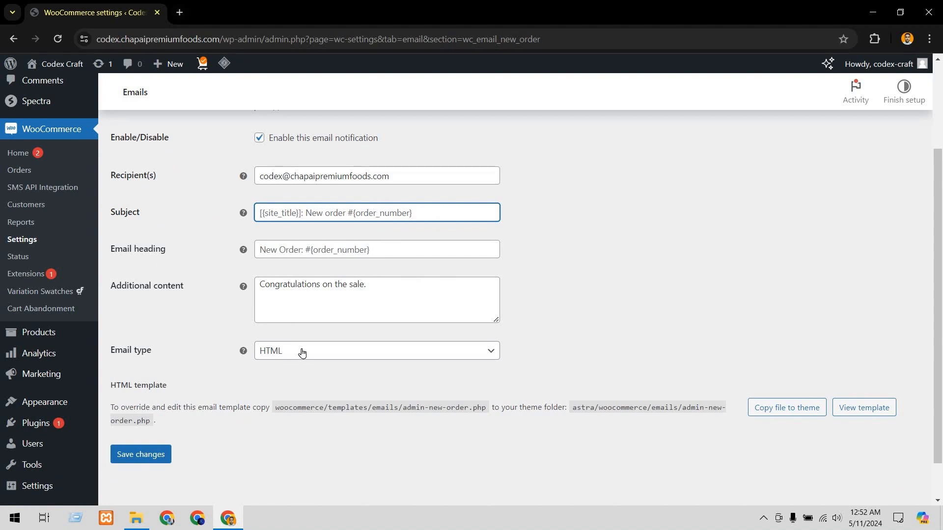
scroll(202, 279, "up", 3)
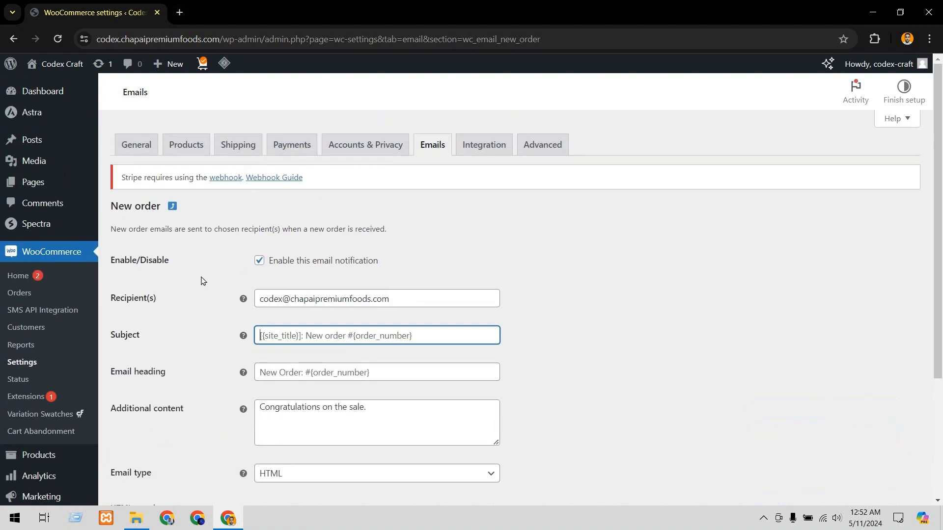
scroll(193, 406, "down", 3)
left_click(328, 411)
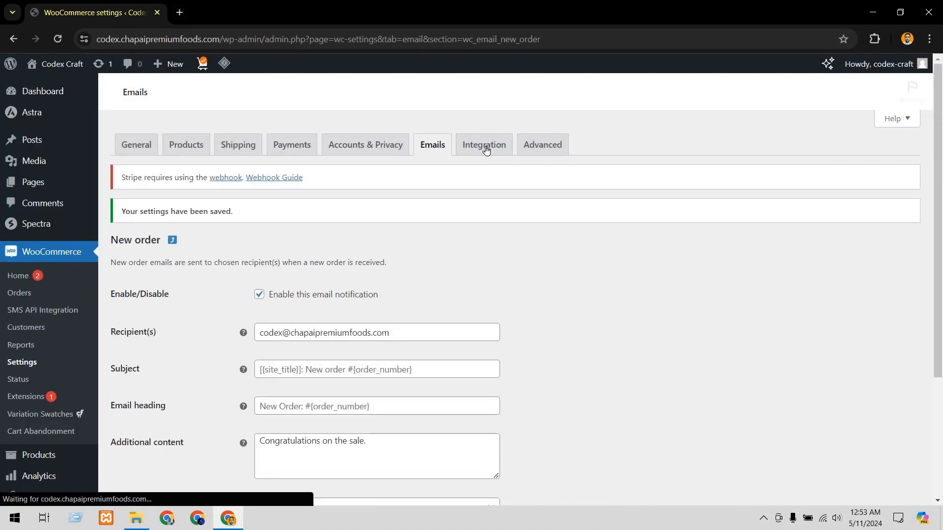
Look over the MaxMind Geolocation integration settings, then the page setup and checkout endpoints in the Advanced store settings
left_click(500, 151)
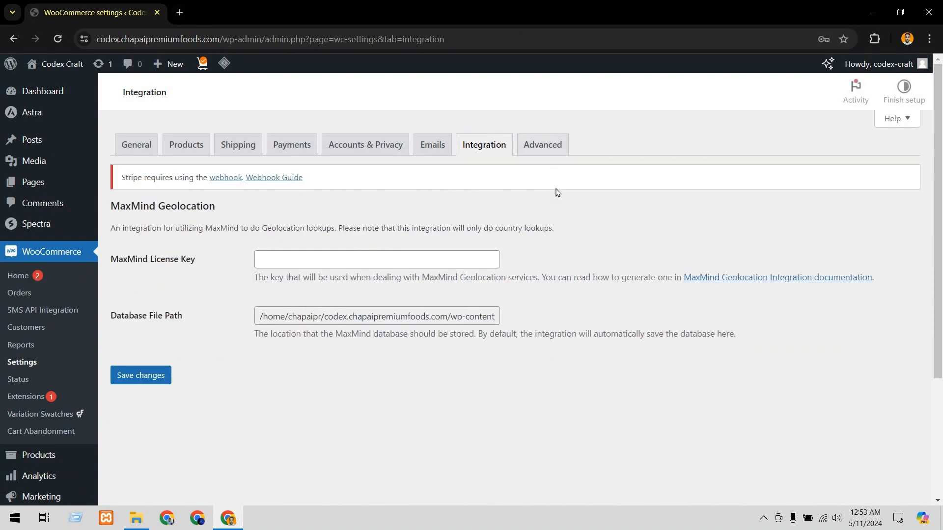
left_click(539, 150)
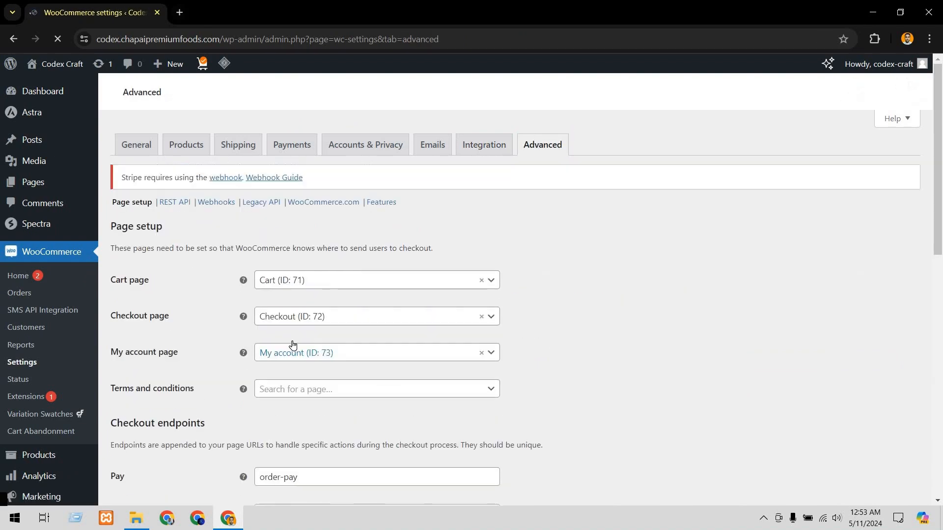
scroll(486, 152, "down", 3)
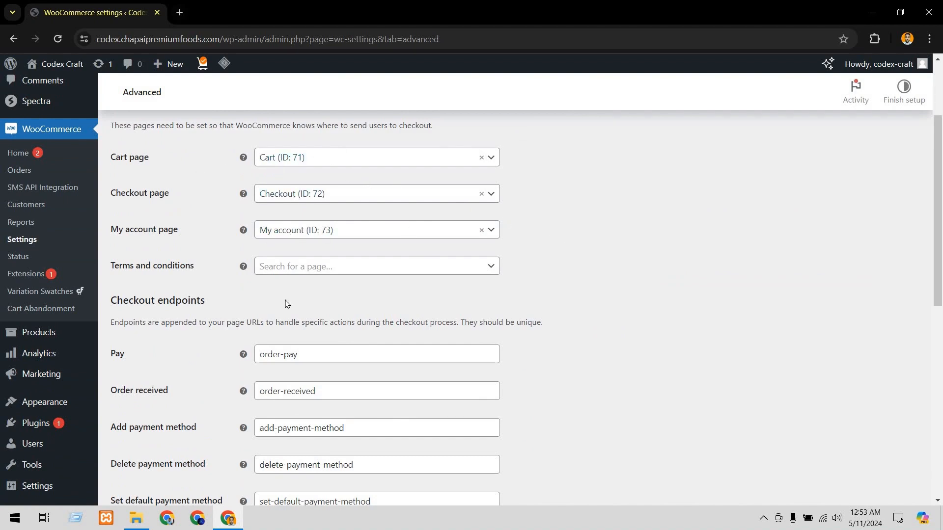
scroll(340, 427, "down", 10)
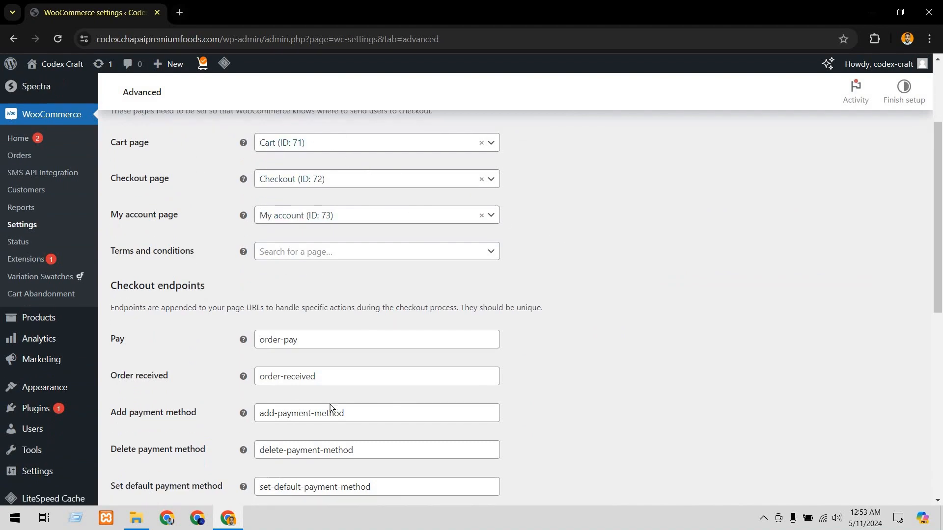
scroll(343, 367, "up", 12)
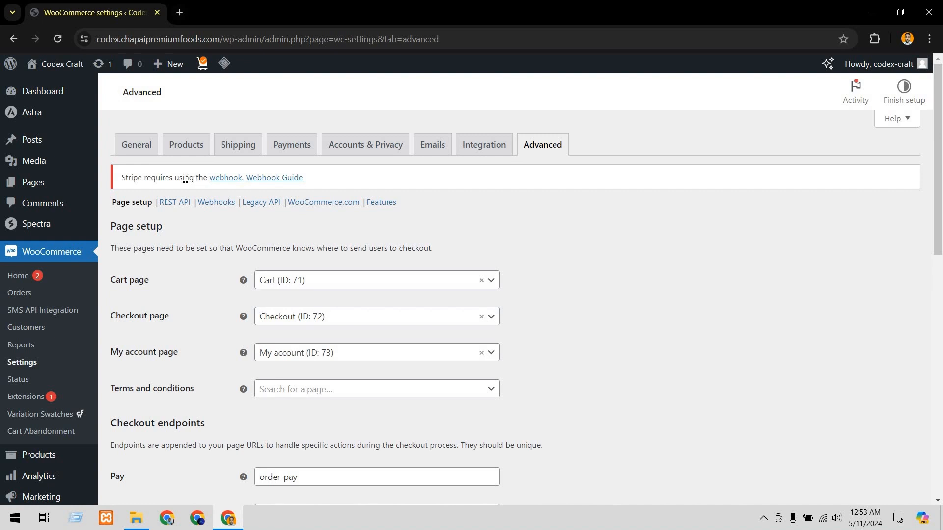
Review the Inventory settings for products, including stock management, notifications and stock thresholds
left_click(187, 147)
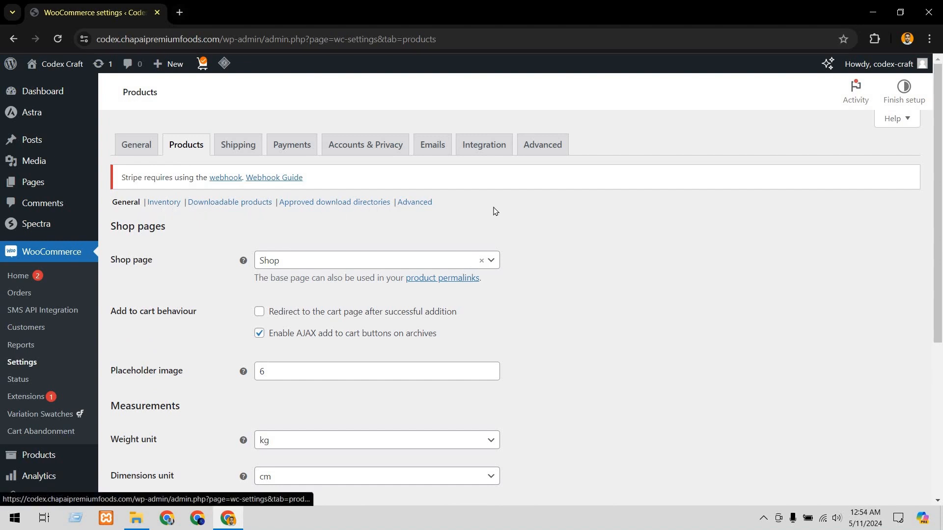
left_click(163, 201)
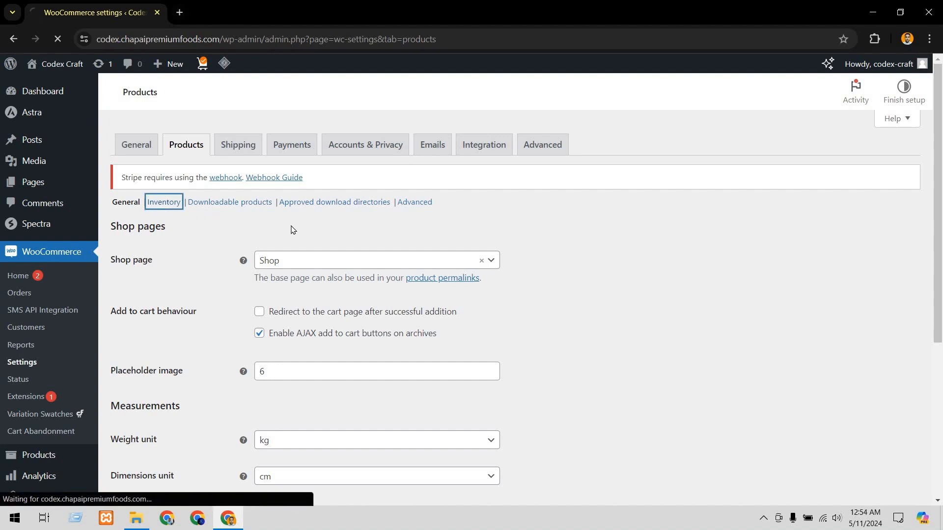
scroll(411, 279, "down", 1)
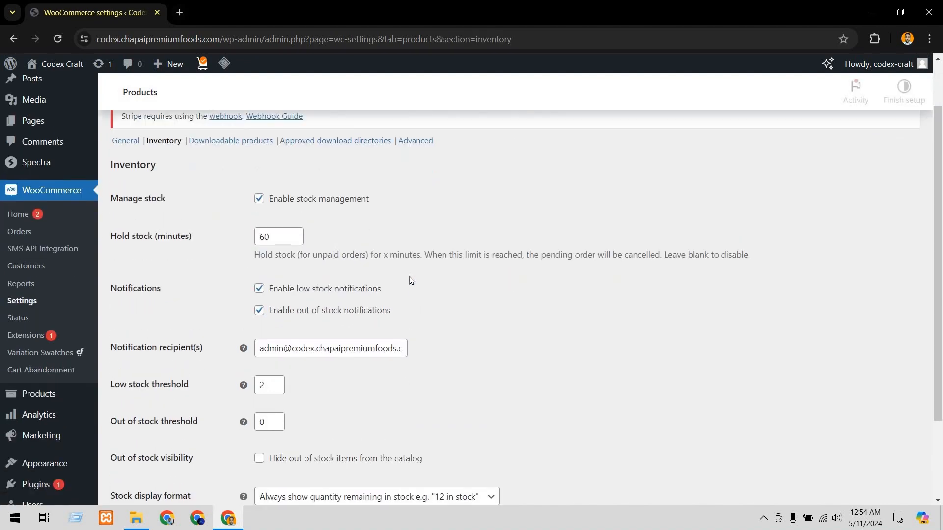
scroll(412, 279, "down", 2)
scroll(378, 264, "up", 4)
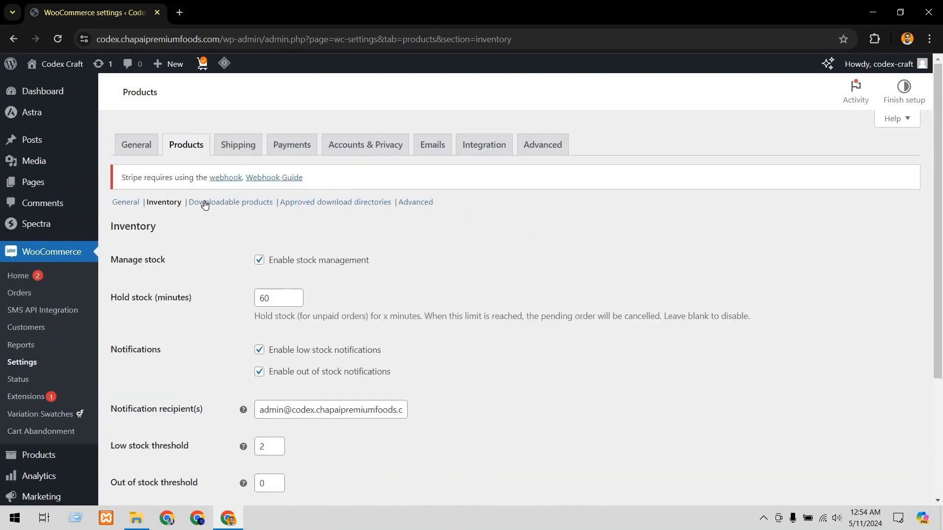
Open the Downloadable products settings and choose Force downloads as the file download method
left_click(231, 203)
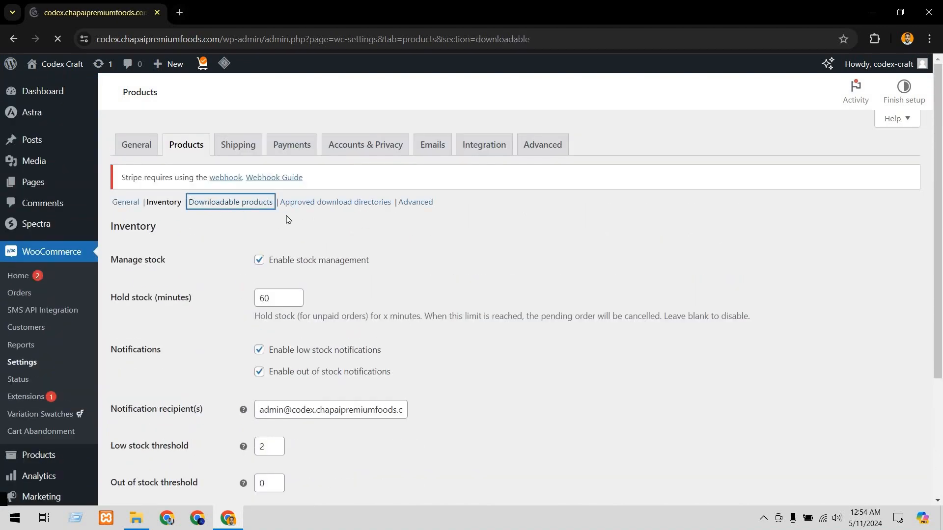
scroll(442, 267, "down", 3)
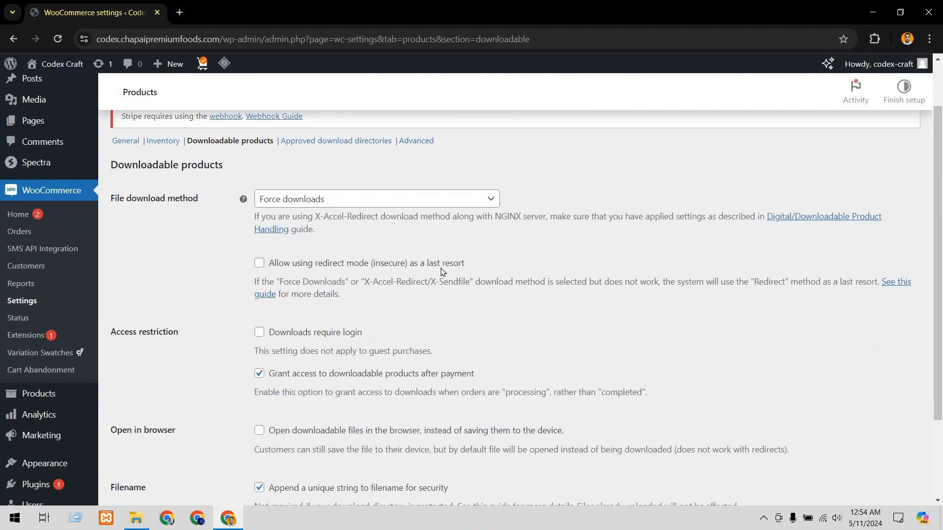
scroll(368, 311, "up", 2)
scroll(364, 269, "up", 1)
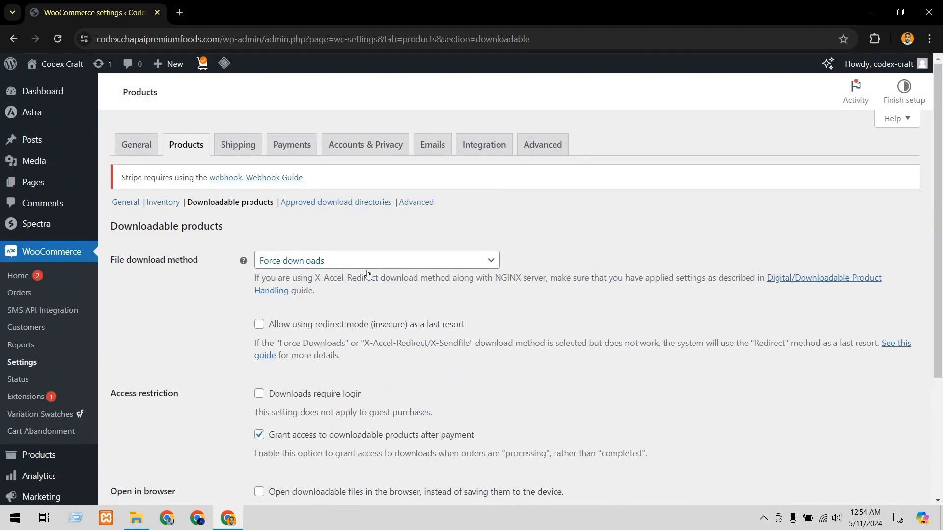
left_click(366, 265)
left_click(325, 282)
scroll(404, 324, "down", 3)
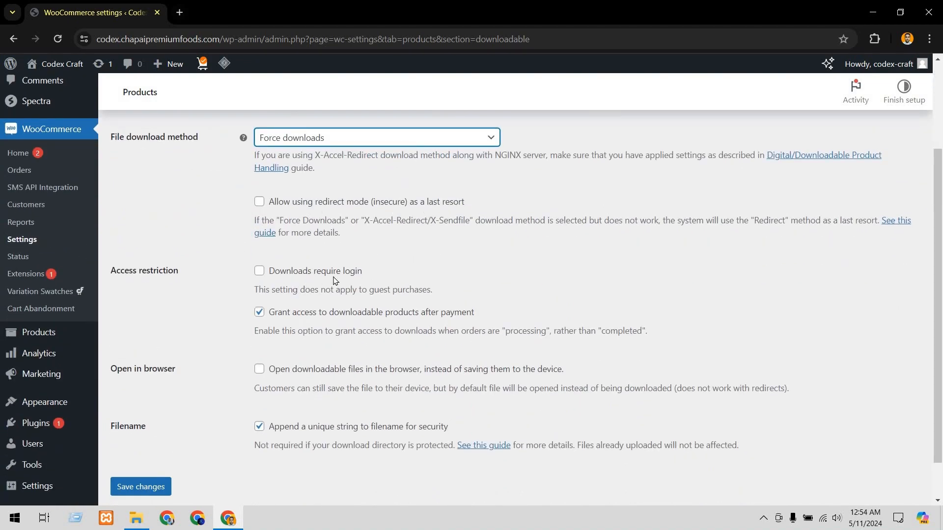
Require login for downloads, turn off granting access to downloadable products after payment, and save the changes
left_click(260, 271)
left_click(287, 276)
left_click(259, 273)
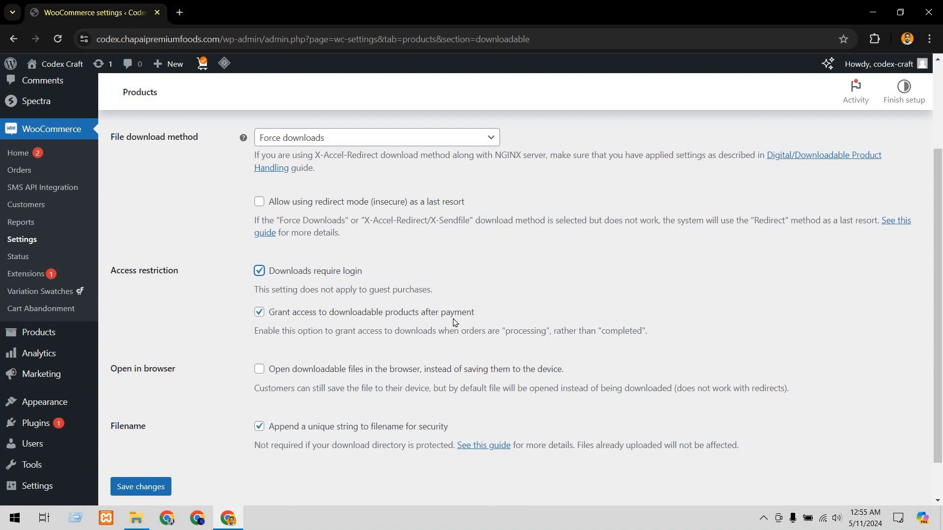
left_click(259, 273)
left_click(369, 314)
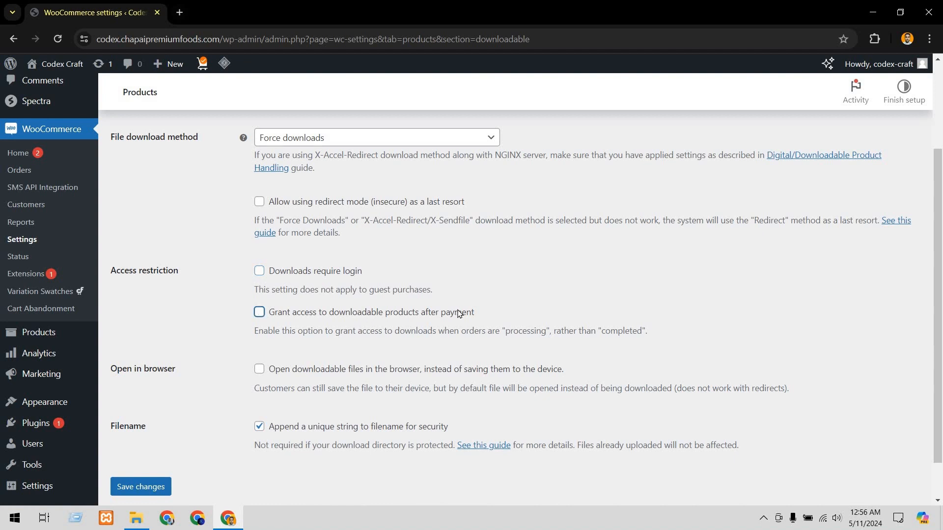
left_click(259, 273)
scroll(312, 331, "down", 1)
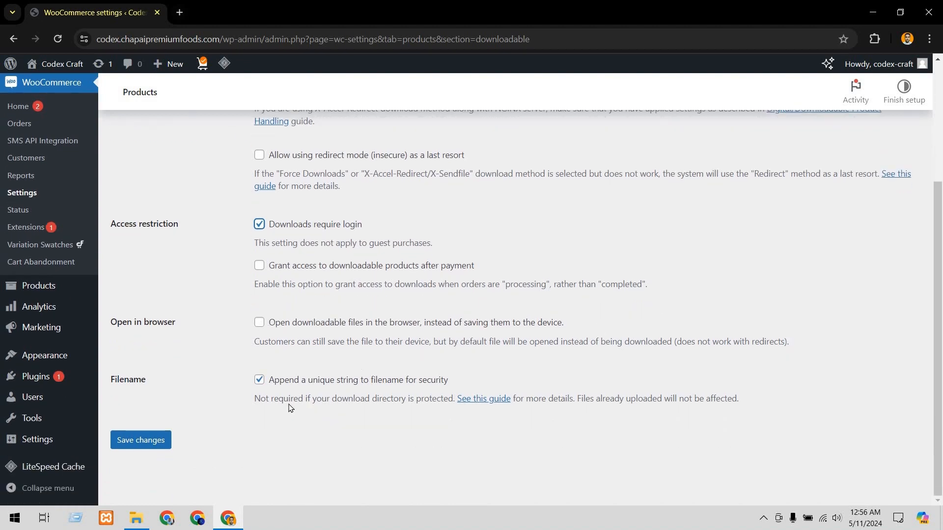
left_click(148, 442)
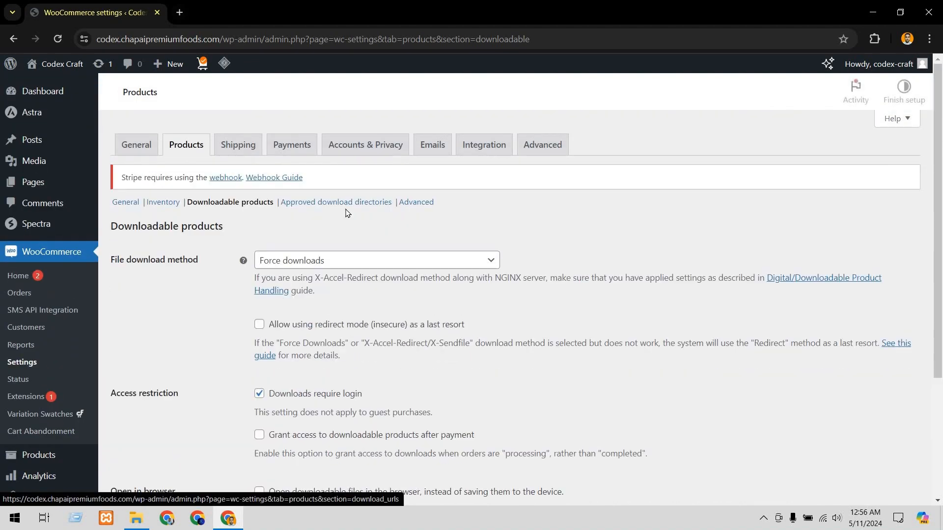
Look over the approved download directories and the advanced product settings, and return to the general product settings
left_click(343, 202)
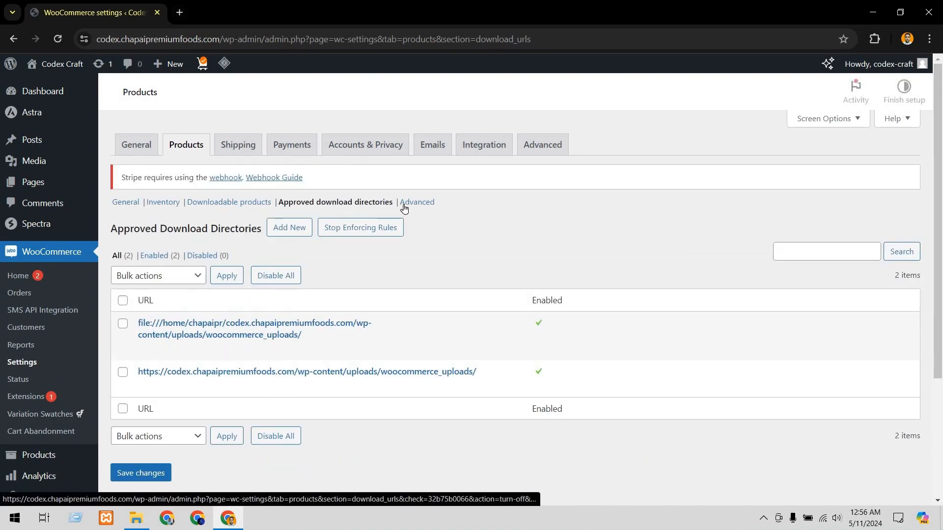
left_click(404, 205)
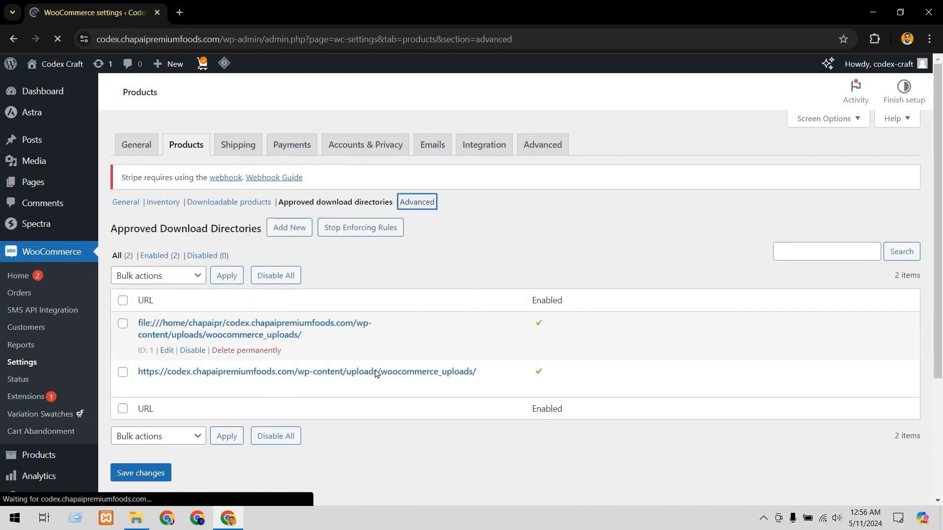
left_click(125, 202)
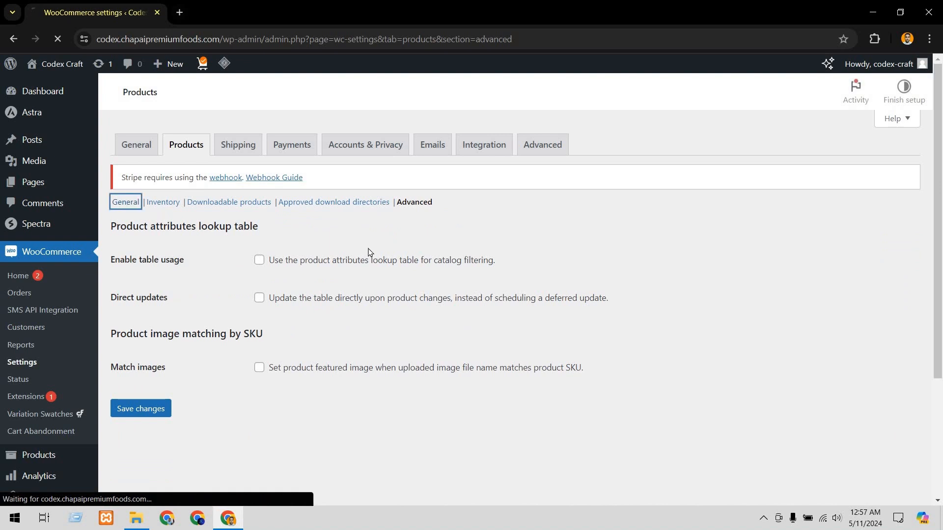